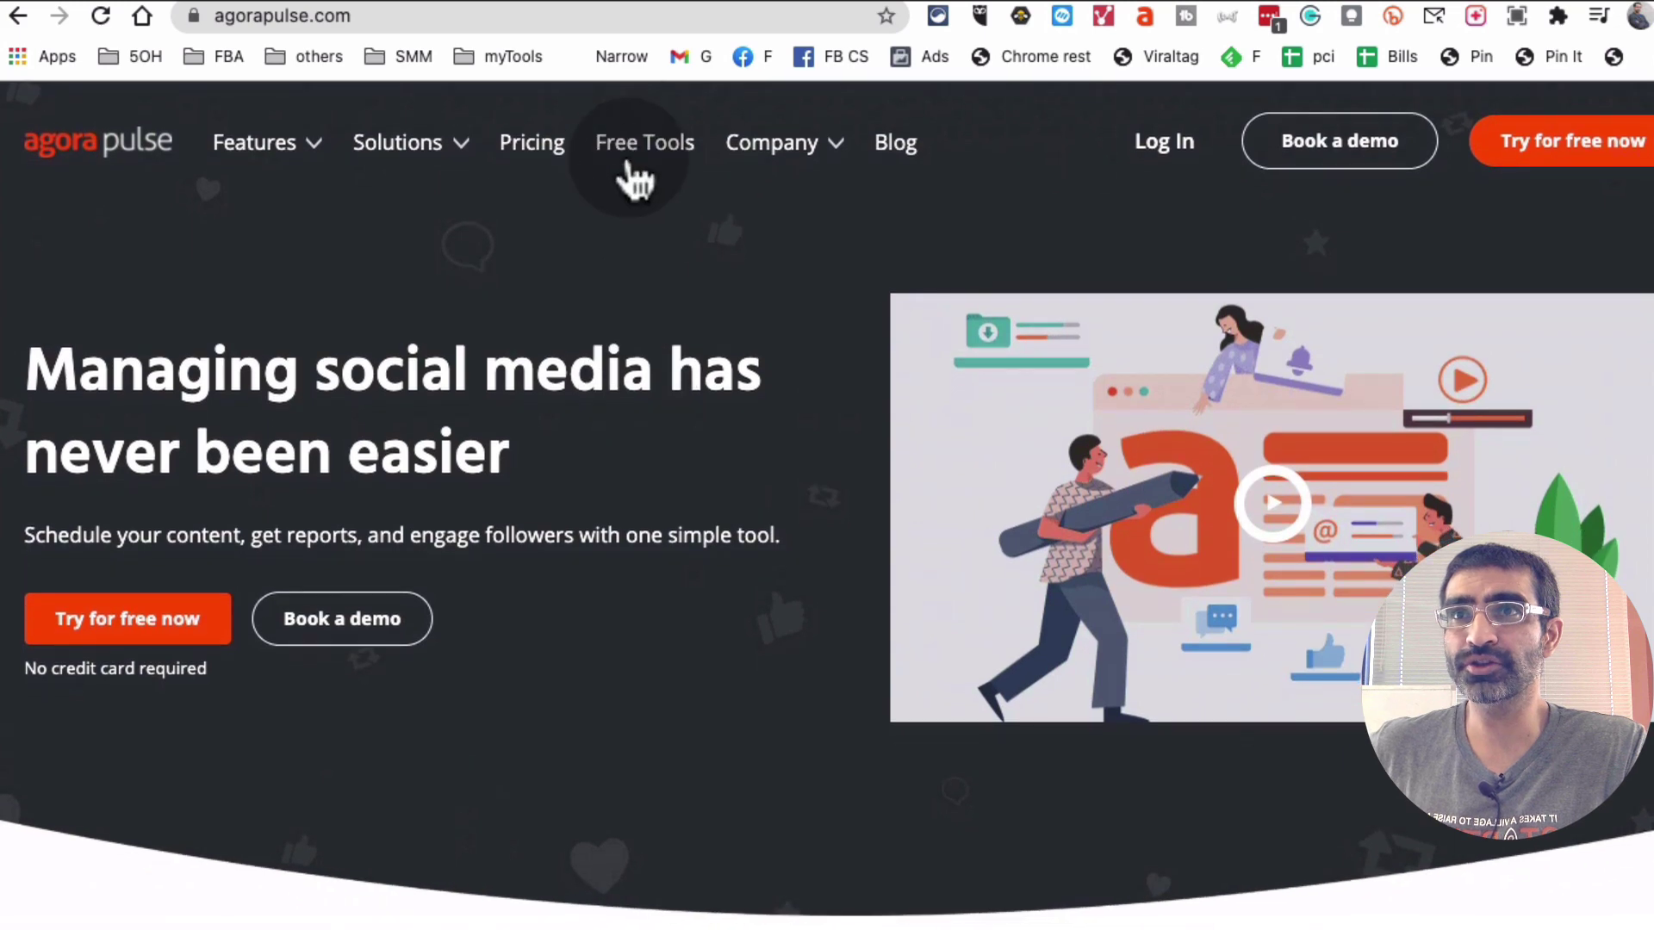
- Go to Agorapulse's Free Tools page and launch the Facebook Page Barometer
{"action": "left_click", "coordinate": [635, 177]}
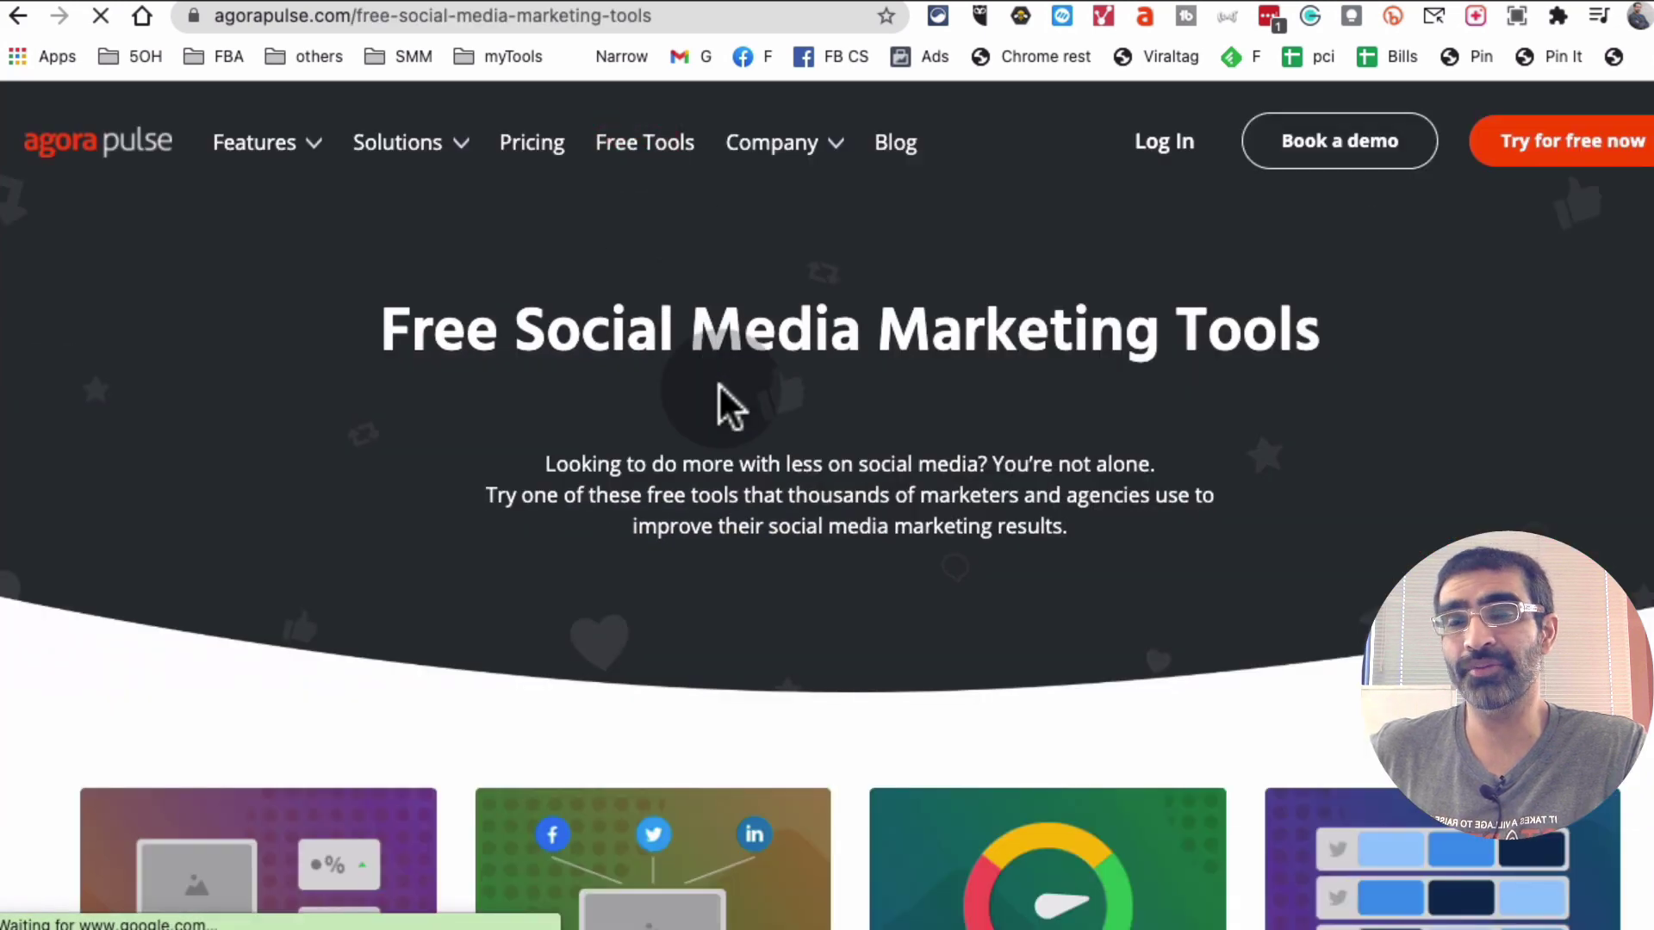
{"action": "scroll", "coordinate": [717, 383], "scroll_direction": "down", "scroll_amount": 5}
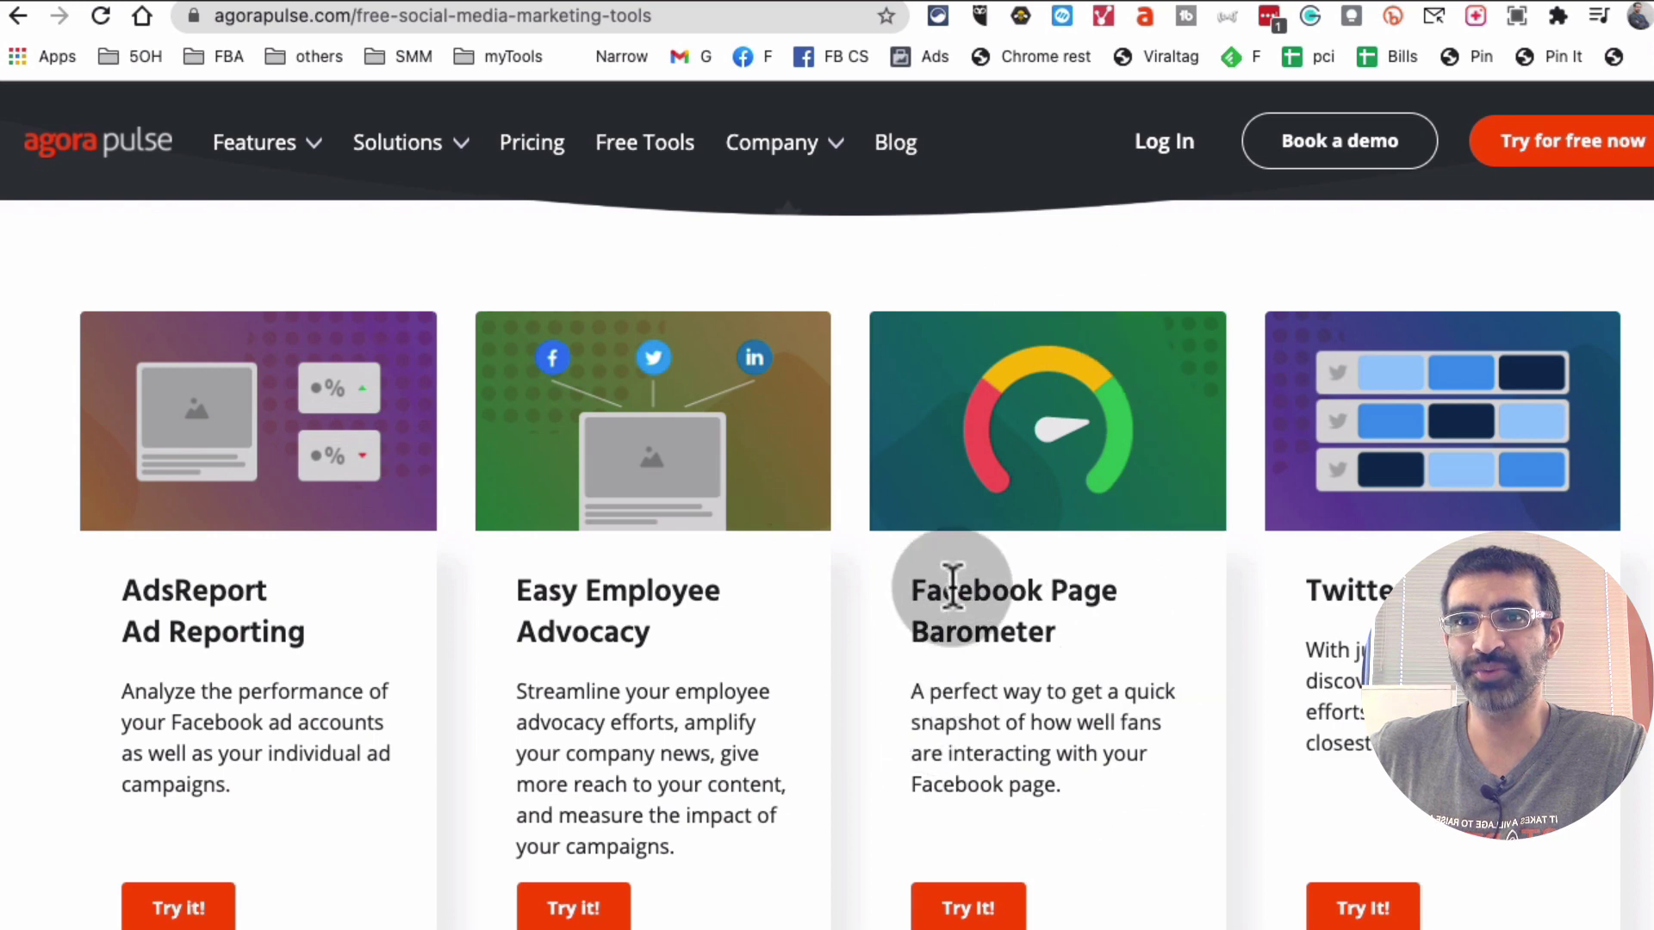
{"action": "left_click_drag", "start_coordinate": [953, 588], "coordinate": [1087, 770]}
{"action": "scroll", "coordinate": [1087, 778], "scroll_direction": "down", "scroll_amount": 1}
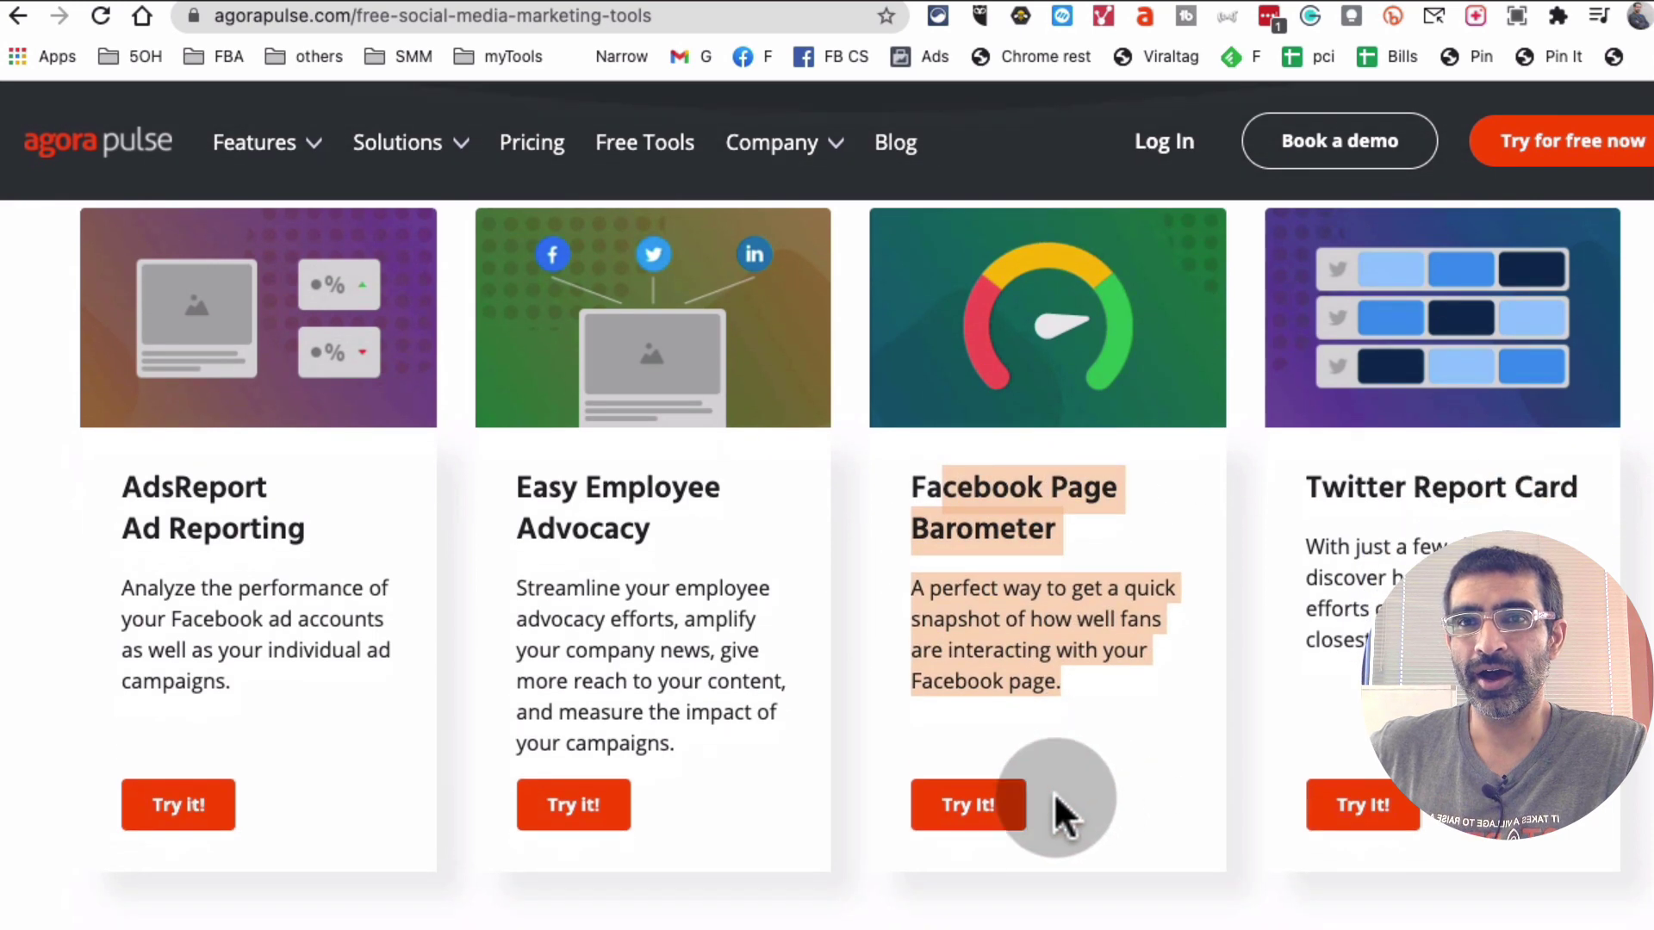
{"action": "left_click", "coordinate": [965, 803]}
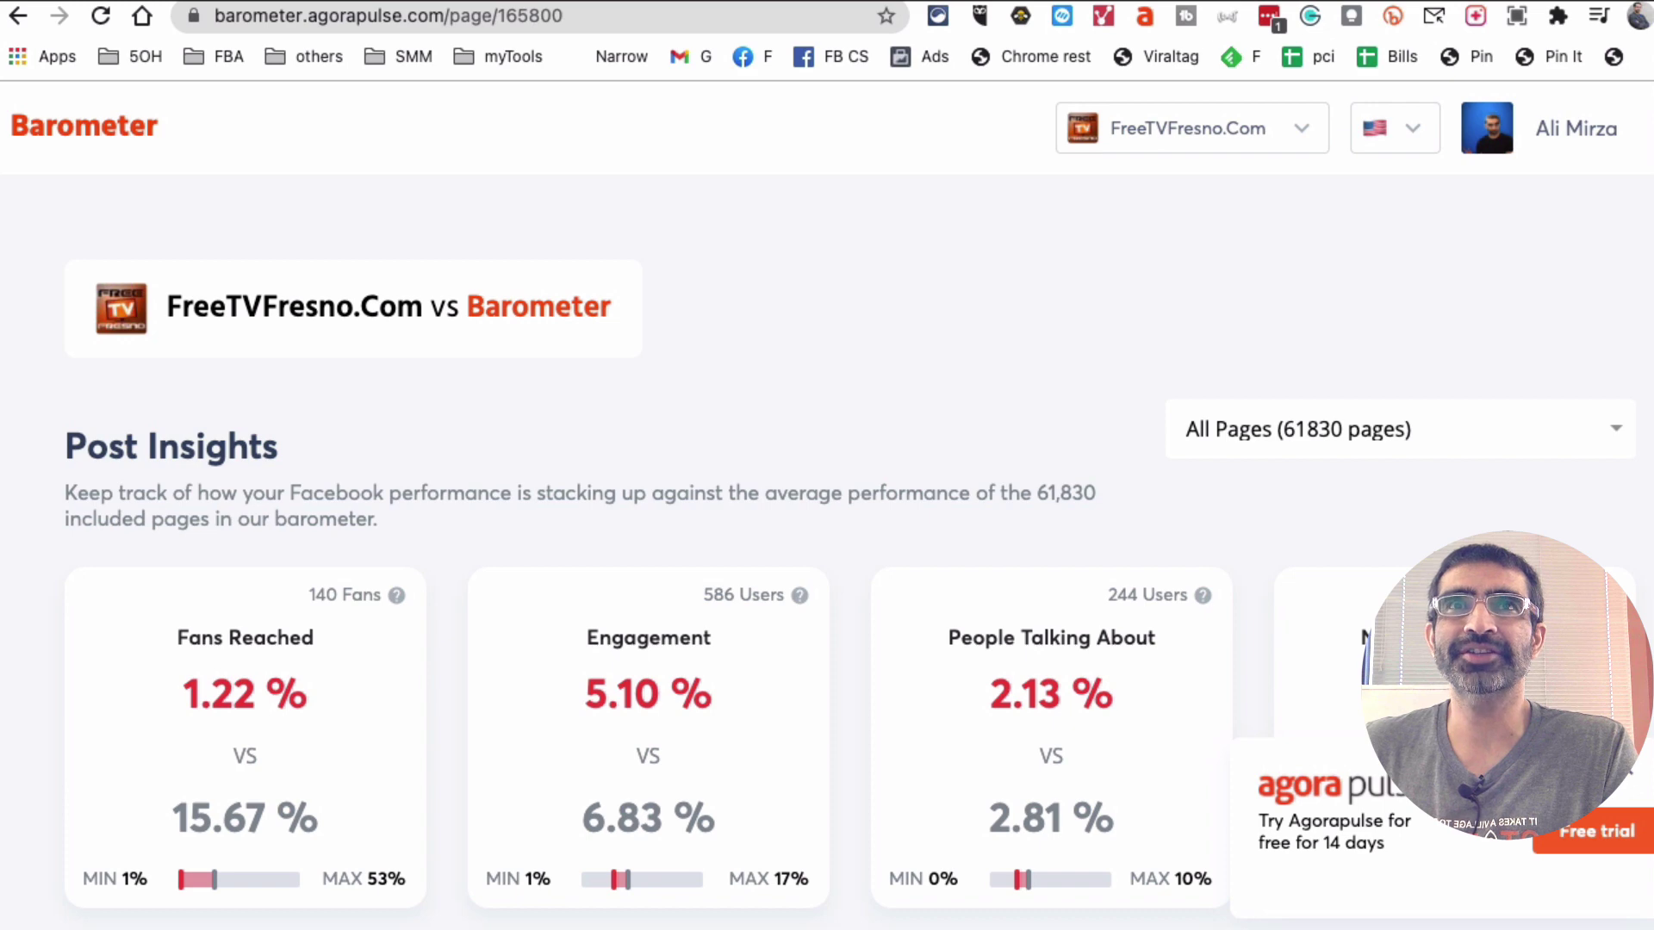
- Open an incognito window, search for agorapulse and go to the Agorapulse homepage
{"action": "left_click", "coordinate": [1645, 16]}
{"action": "left_click", "coordinate": [1541, 133]}
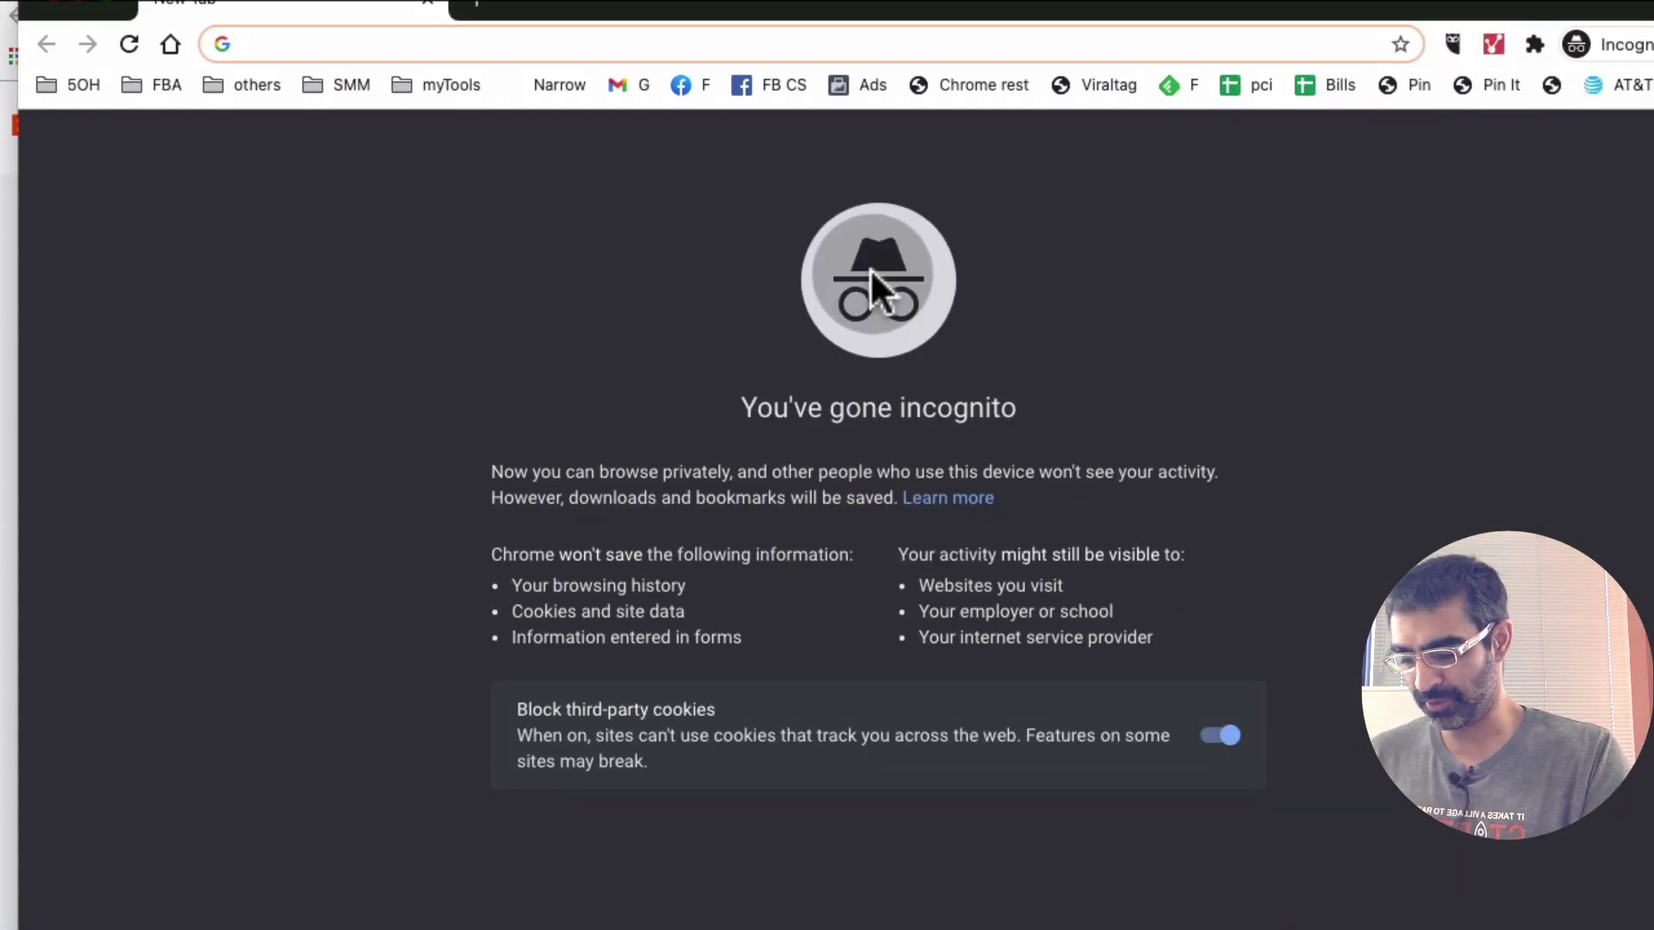
{"action": "type", "text": "agorapulse"}
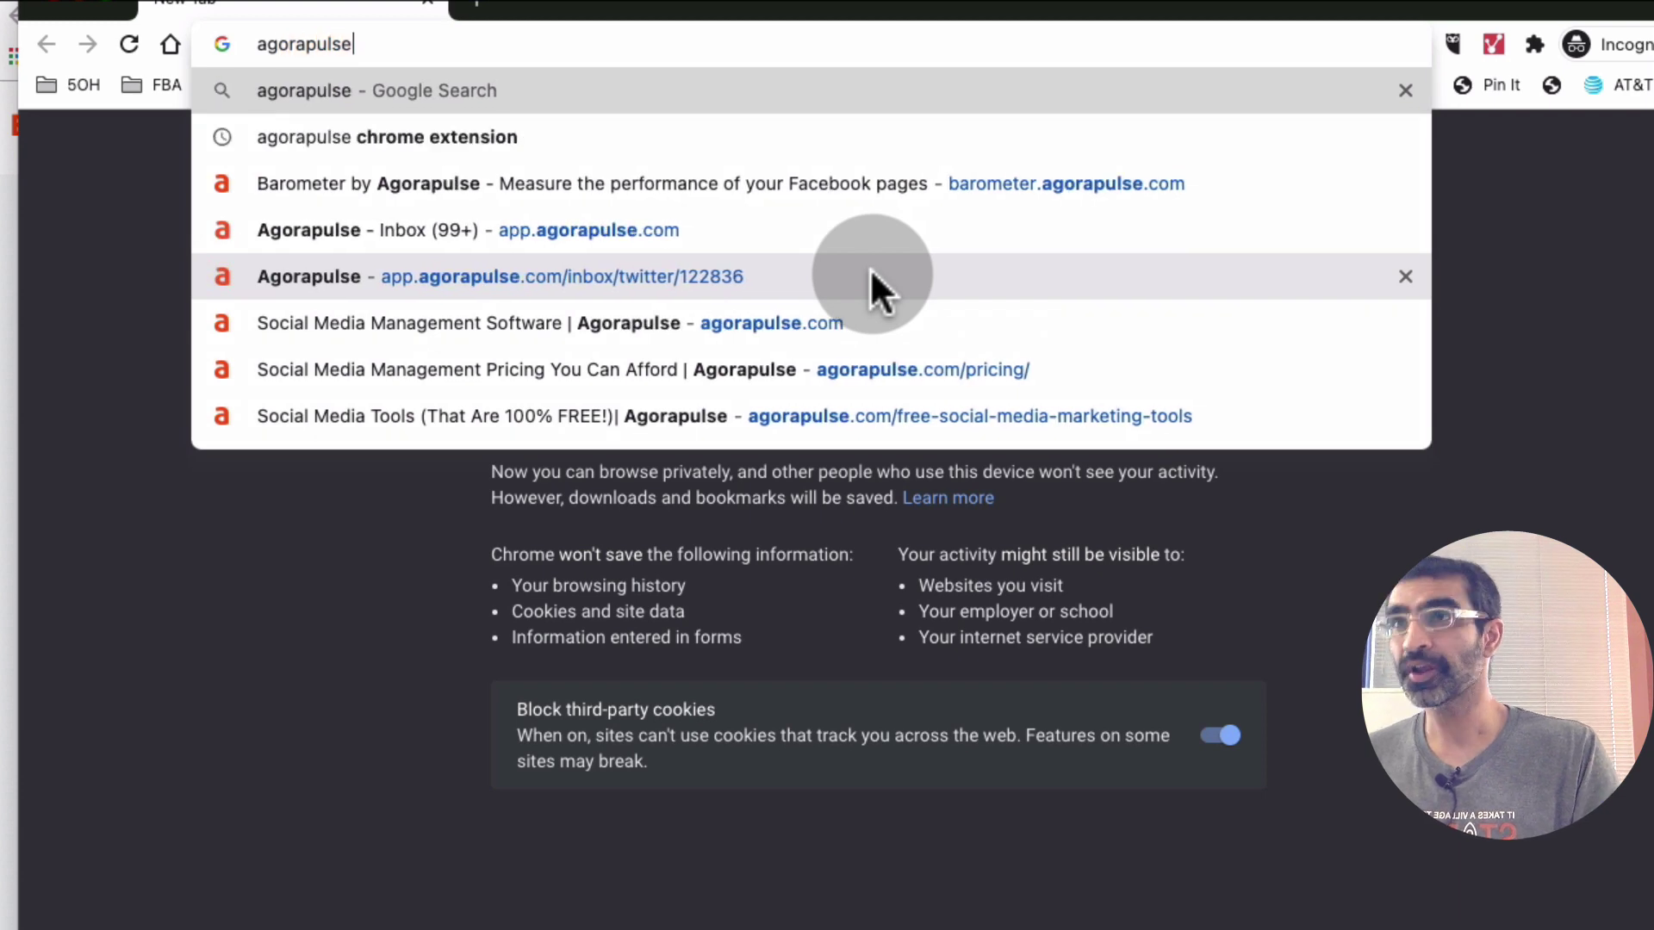
{"action": "key", "text": "Return"}
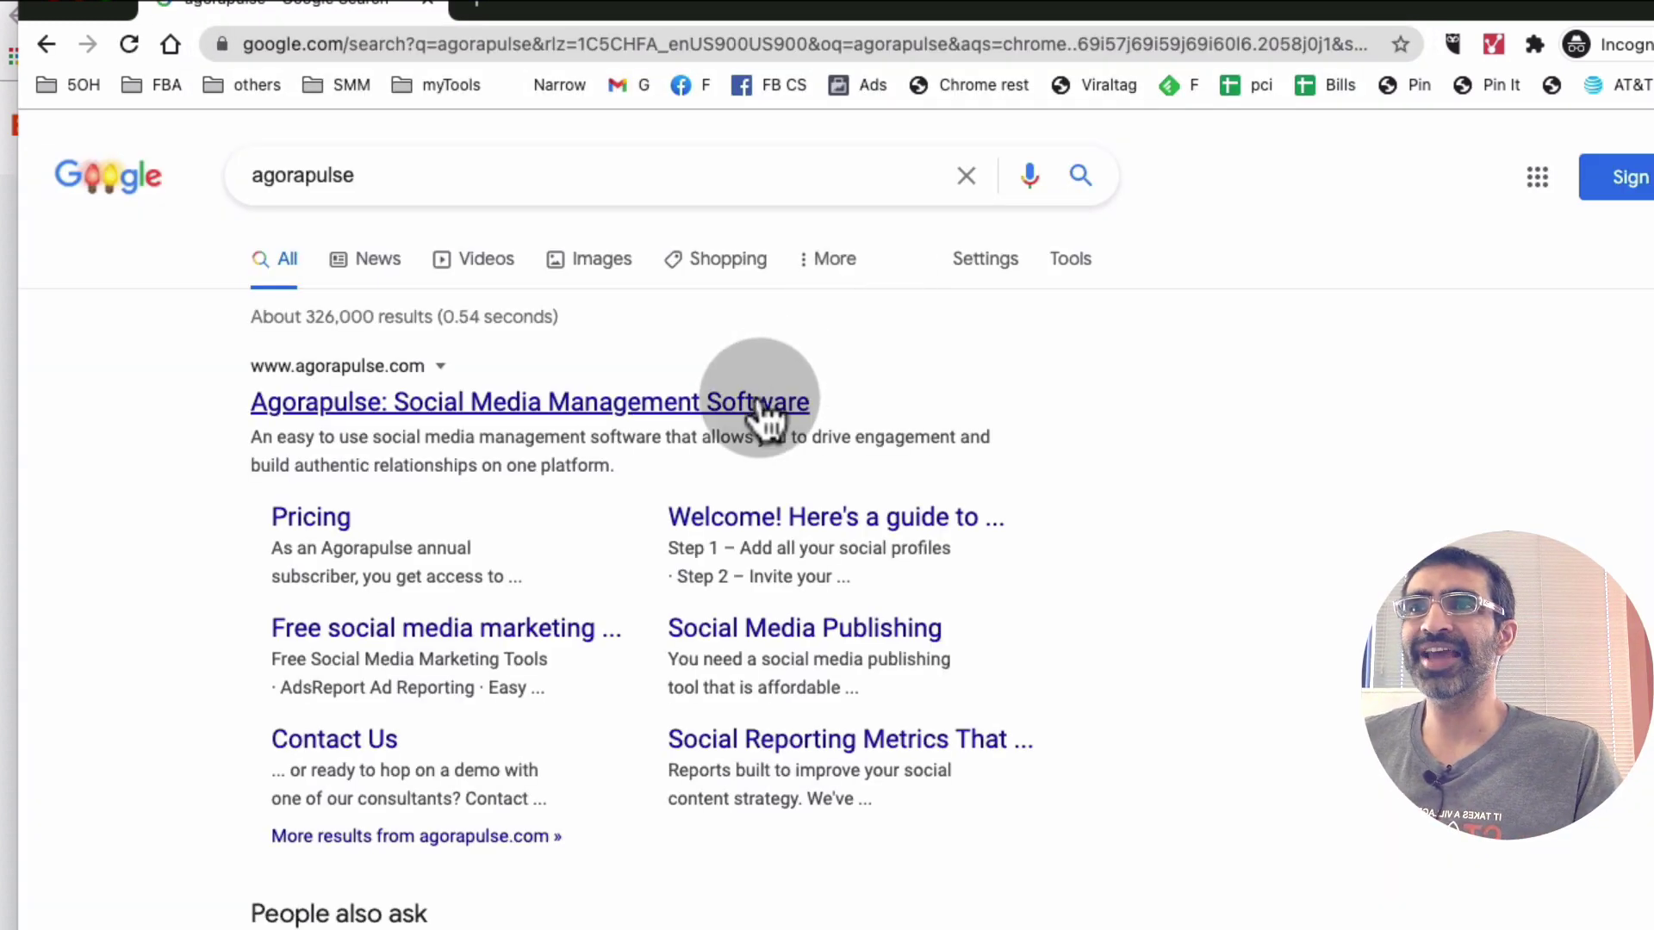
{"action": "left_click", "coordinate": [756, 401]}
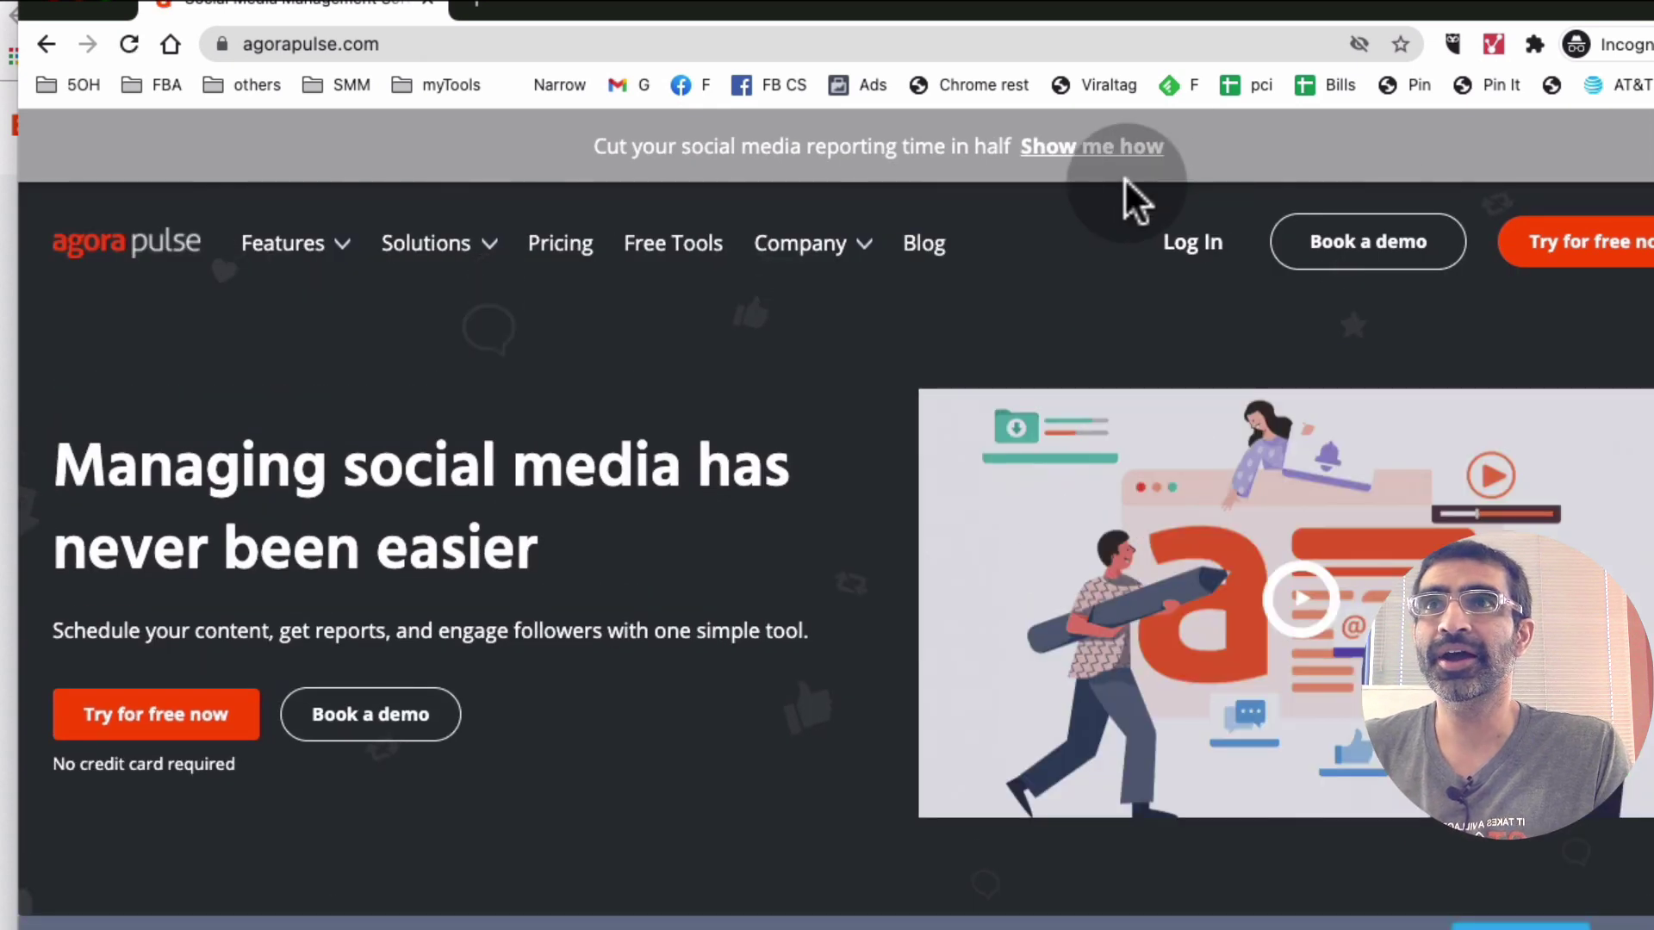
- Navigate via the pricing page to Agorapulse's free tools page and scroll to the Barometer
{"action": "left_click", "coordinate": [564, 259]}
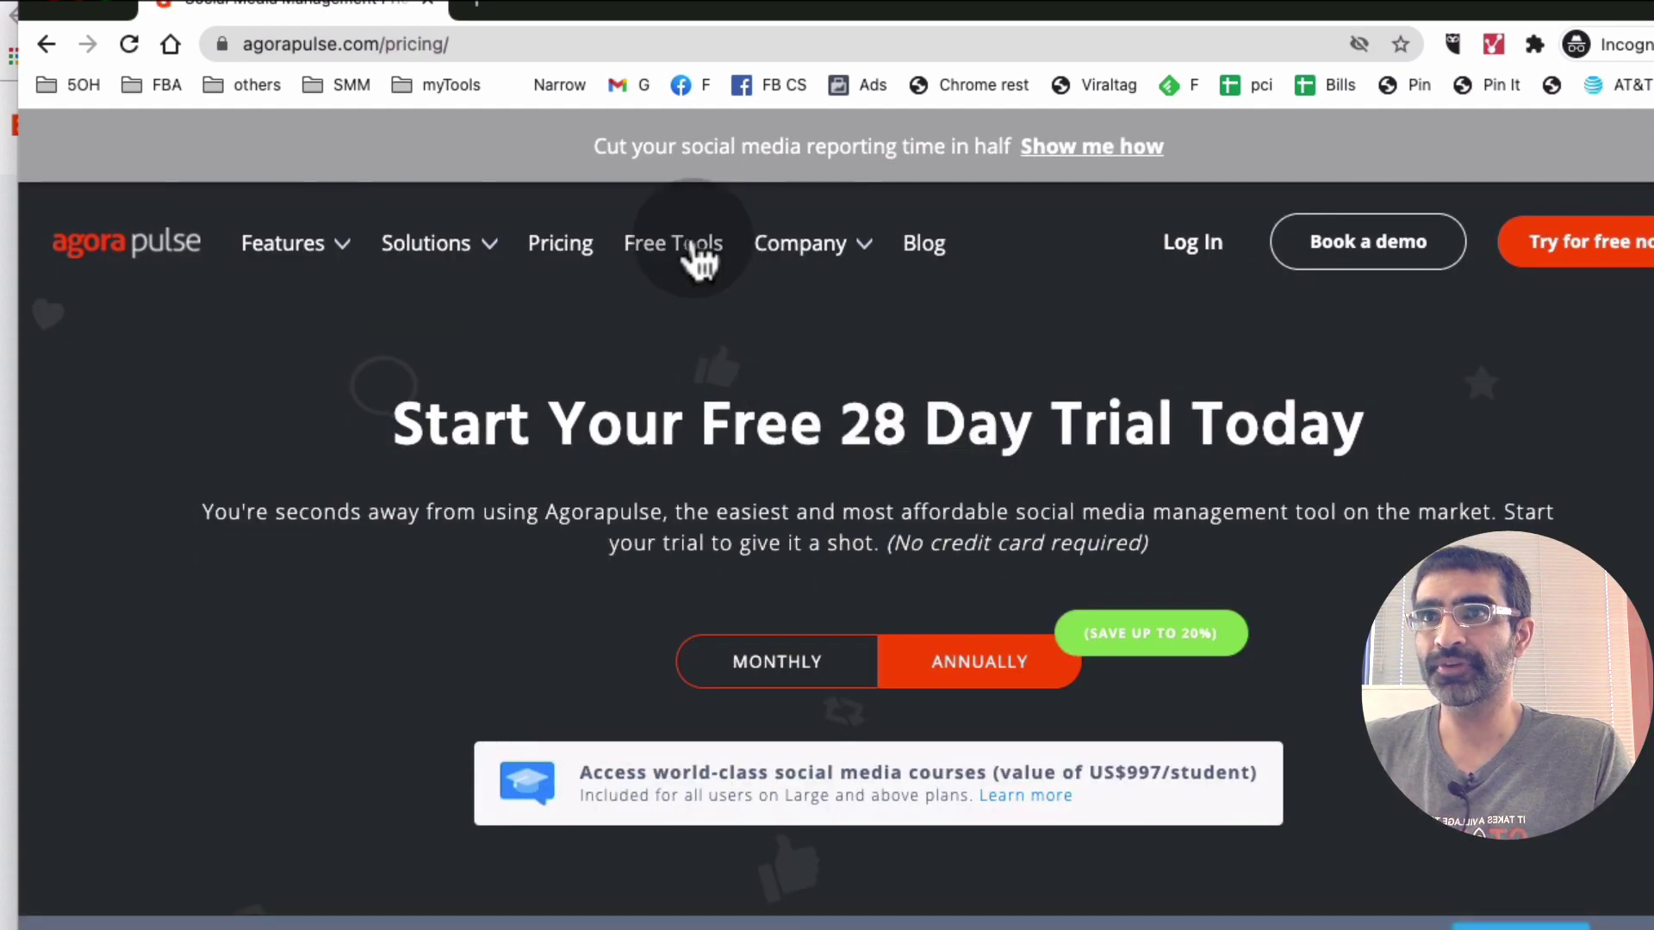
{"action": "left_click", "coordinate": [685, 254]}
{"action": "scroll", "coordinate": [1217, 435], "scroll_direction": "down", "scroll_amount": 5}
{"action": "scroll", "coordinate": [1217, 432], "scroll_direction": "down", "scroll_amount": 2}
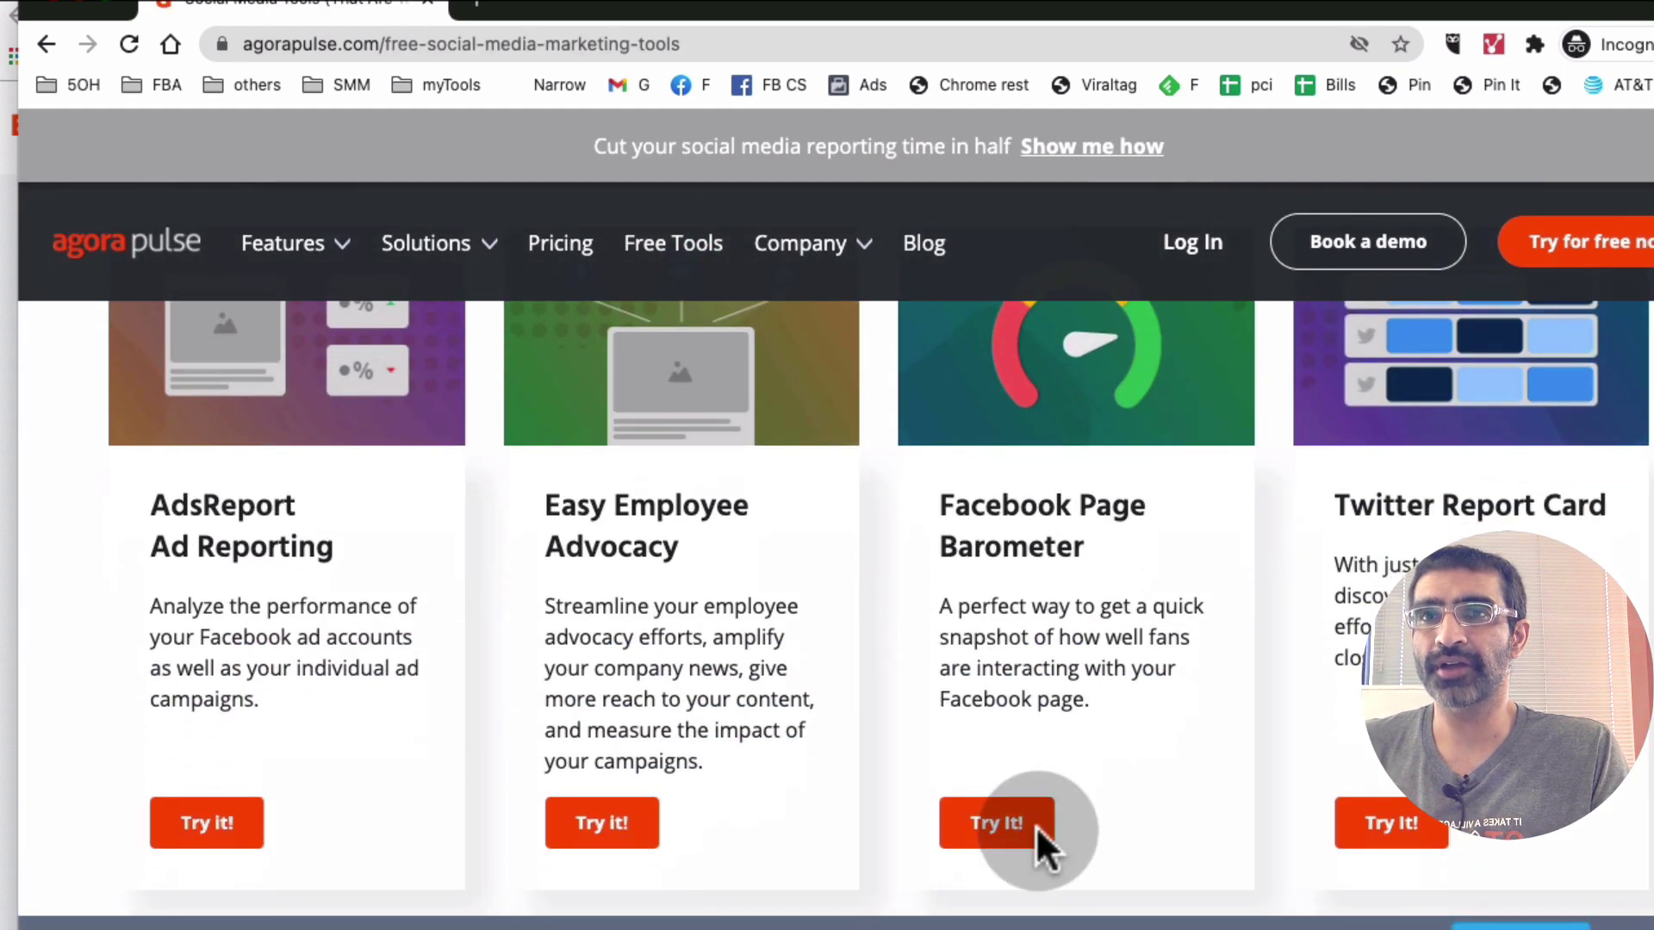
- Open the Facebook Page Barometer in a new tab and highlight its 3 Reasons to Try heading
{"action": "left_click", "coordinate": [1032, 827]}
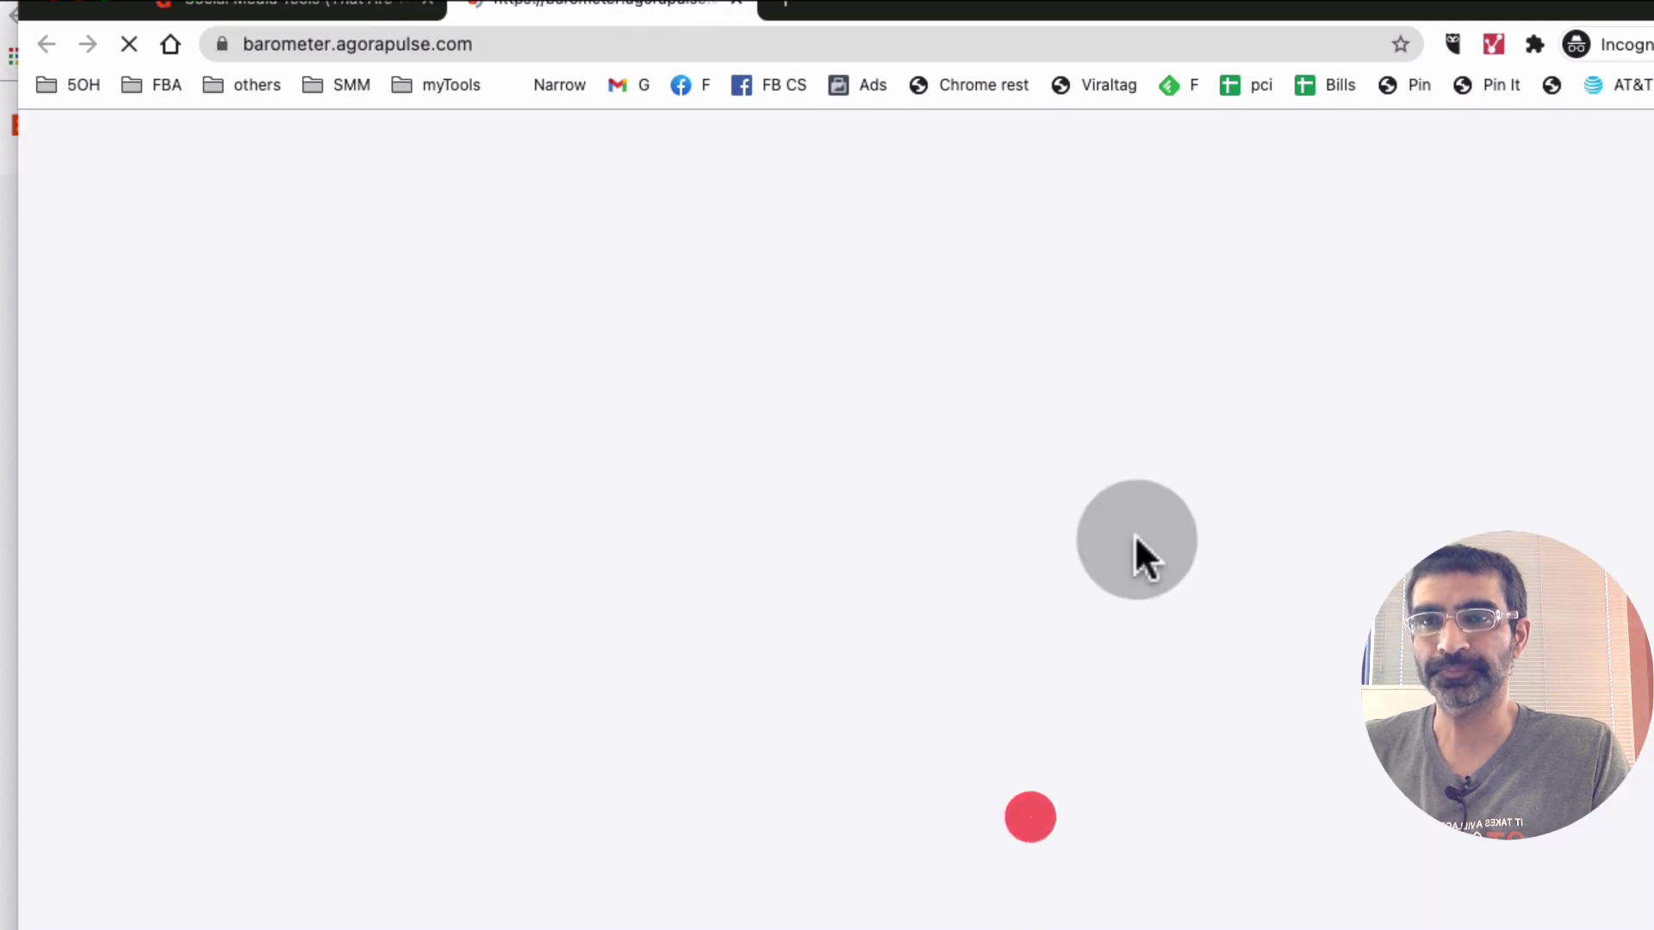
{"action": "scroll", "coordinate": [1137, 543], "scroll_direction": "down", "scroll_amount": 8}
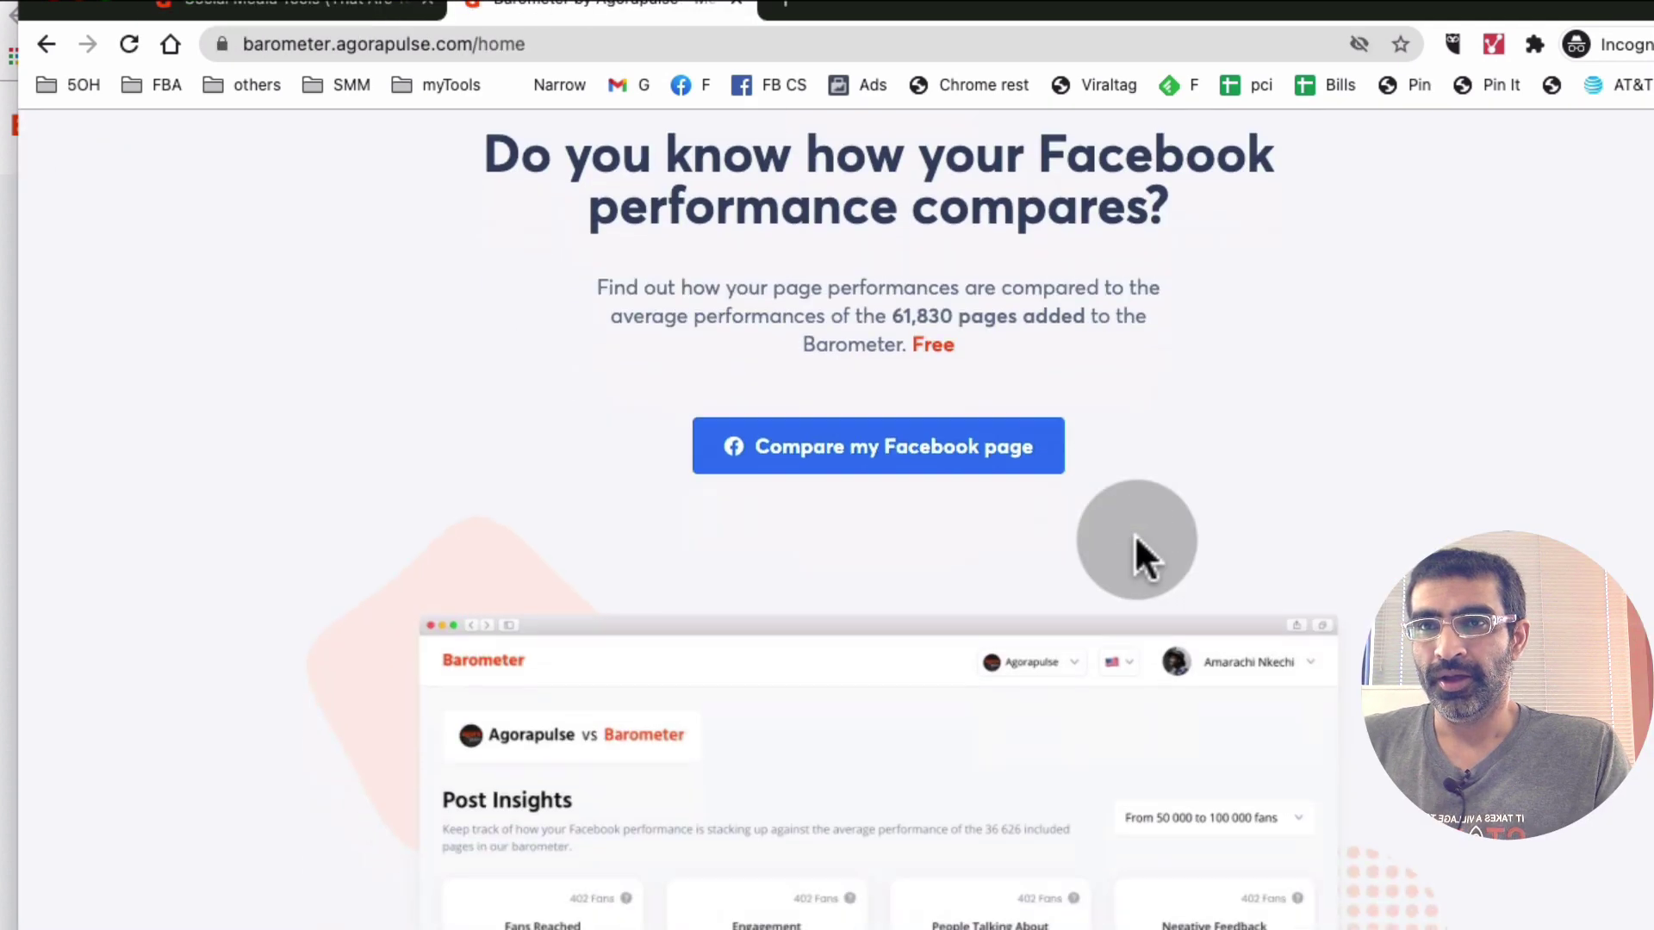
{"action": "scroll", "coordinate": [1135, 534], "scroll_direction": "up", "scroll_amount": 3}
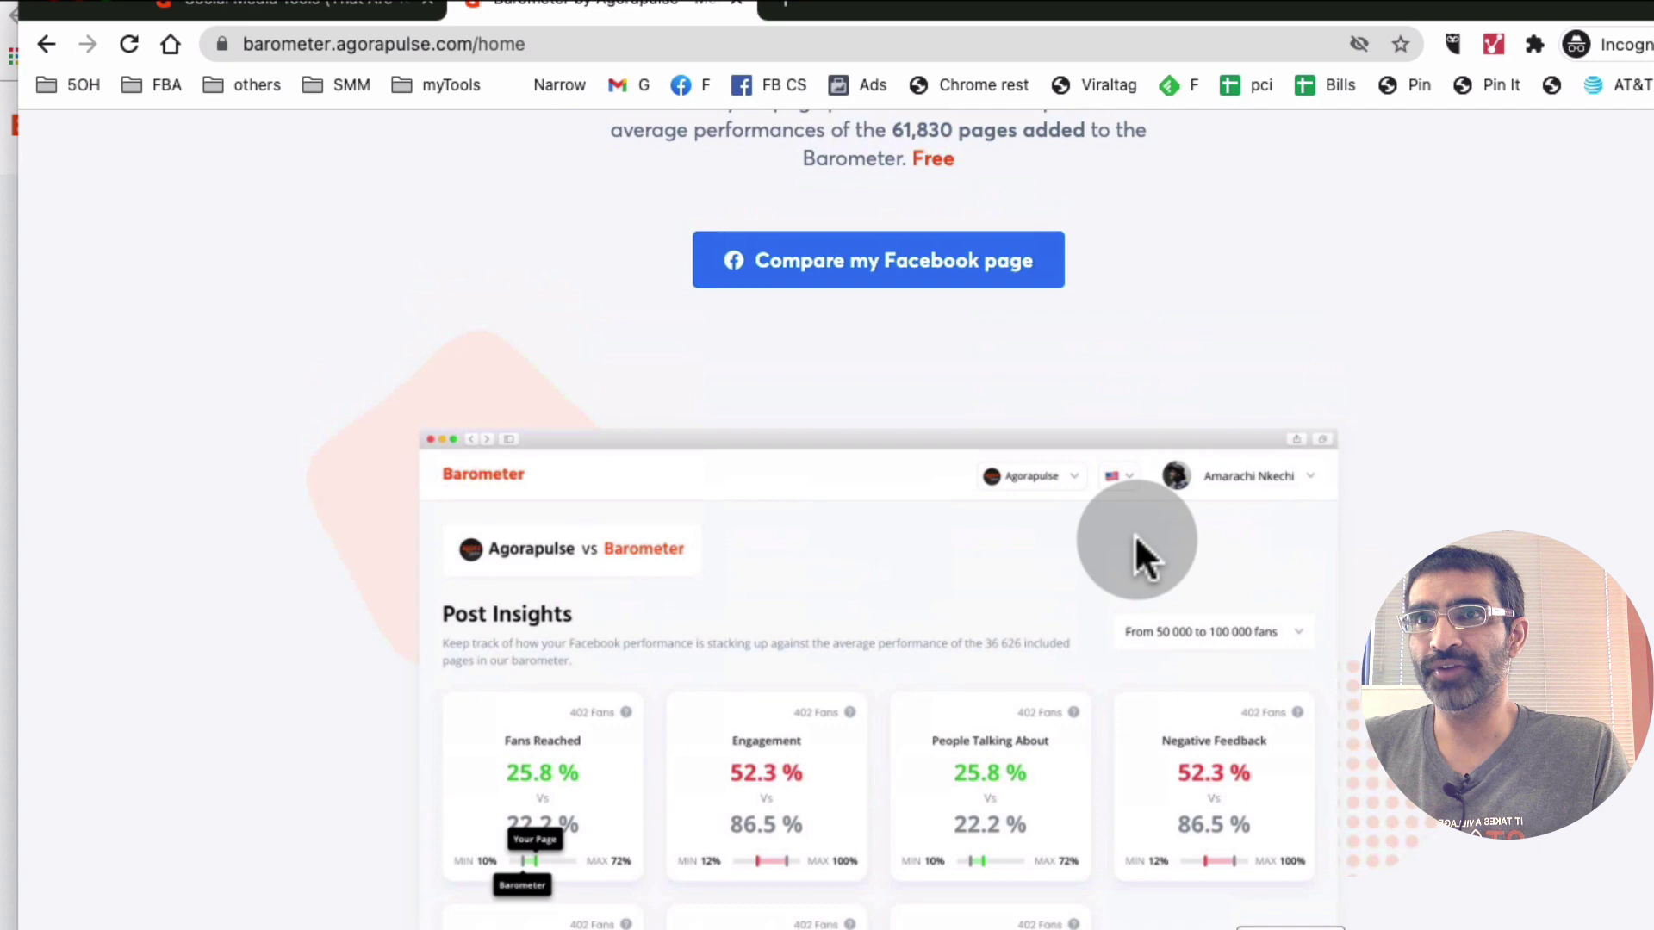
{"action": "scroll", "coordinate": [1092, 405], "scroll_direction": "down", "scroll_amount": 7}
{"action": "scroll", "coordinate": [1092, 436], "scroll_direction": "up", "scroll_amount": 3}
{"action": "scroll", "coordinate": [861, 259], "scroll_direction": "up", "scroll_amount": 3}
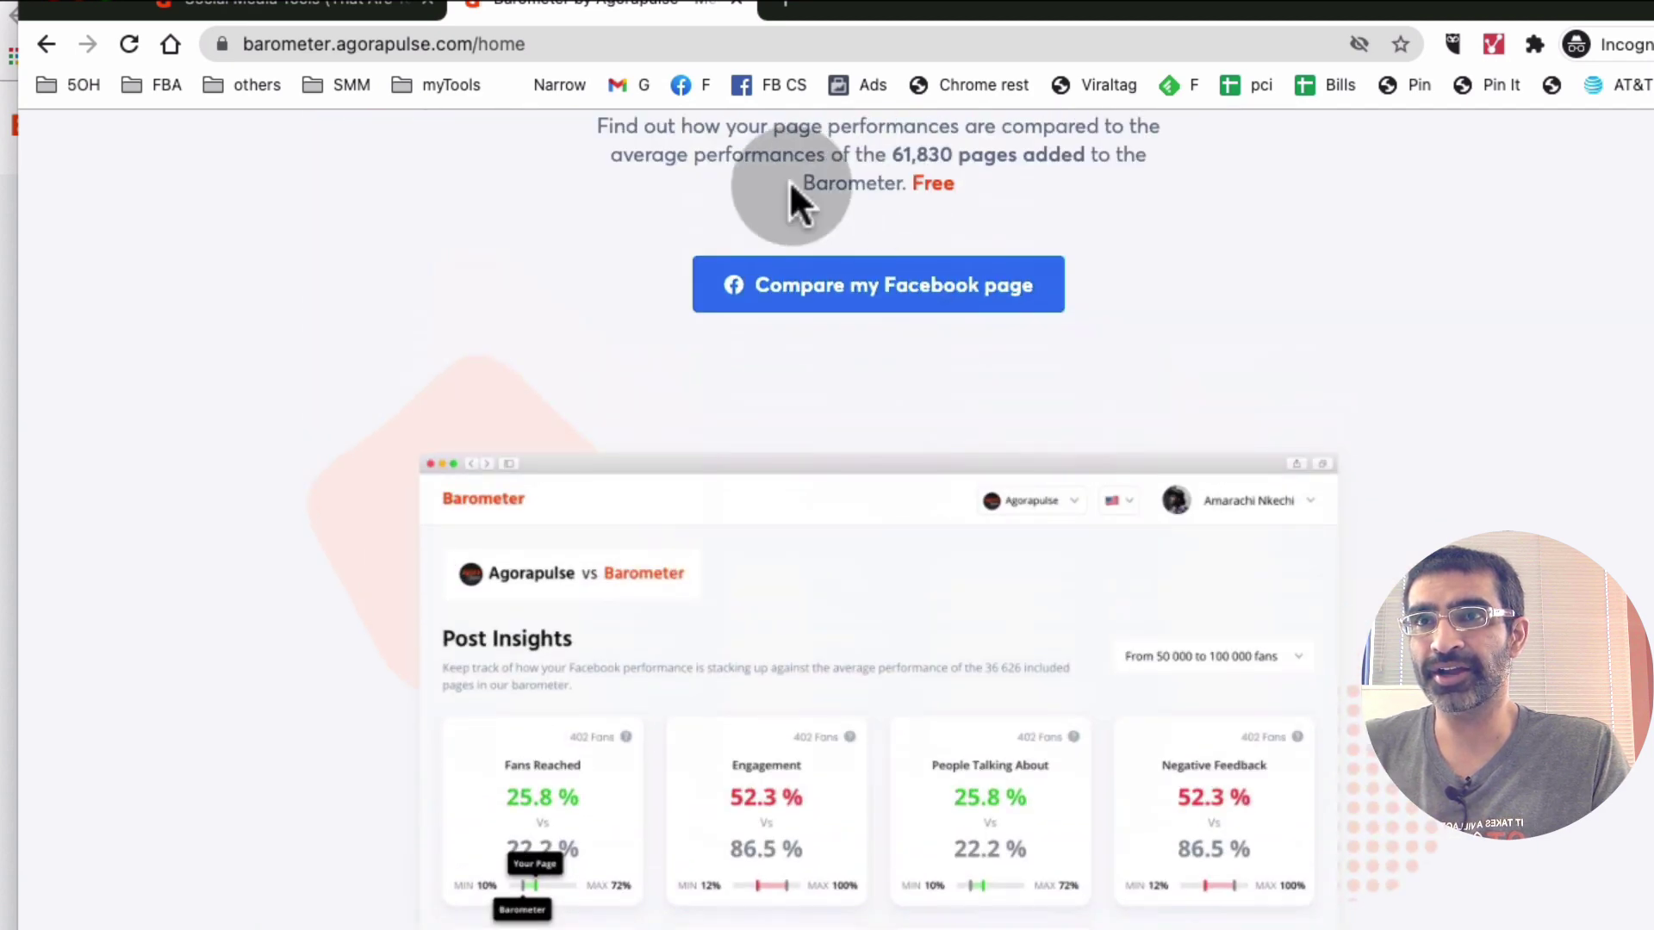
{"action": "scroll", "coordinate": [996, 493], "scroll_direction": "down", "scroll_amount": 7}
{"action": "scroll", "coordinate": [996, 493], "scroll_direction": "down", "scroll_amount": 2}
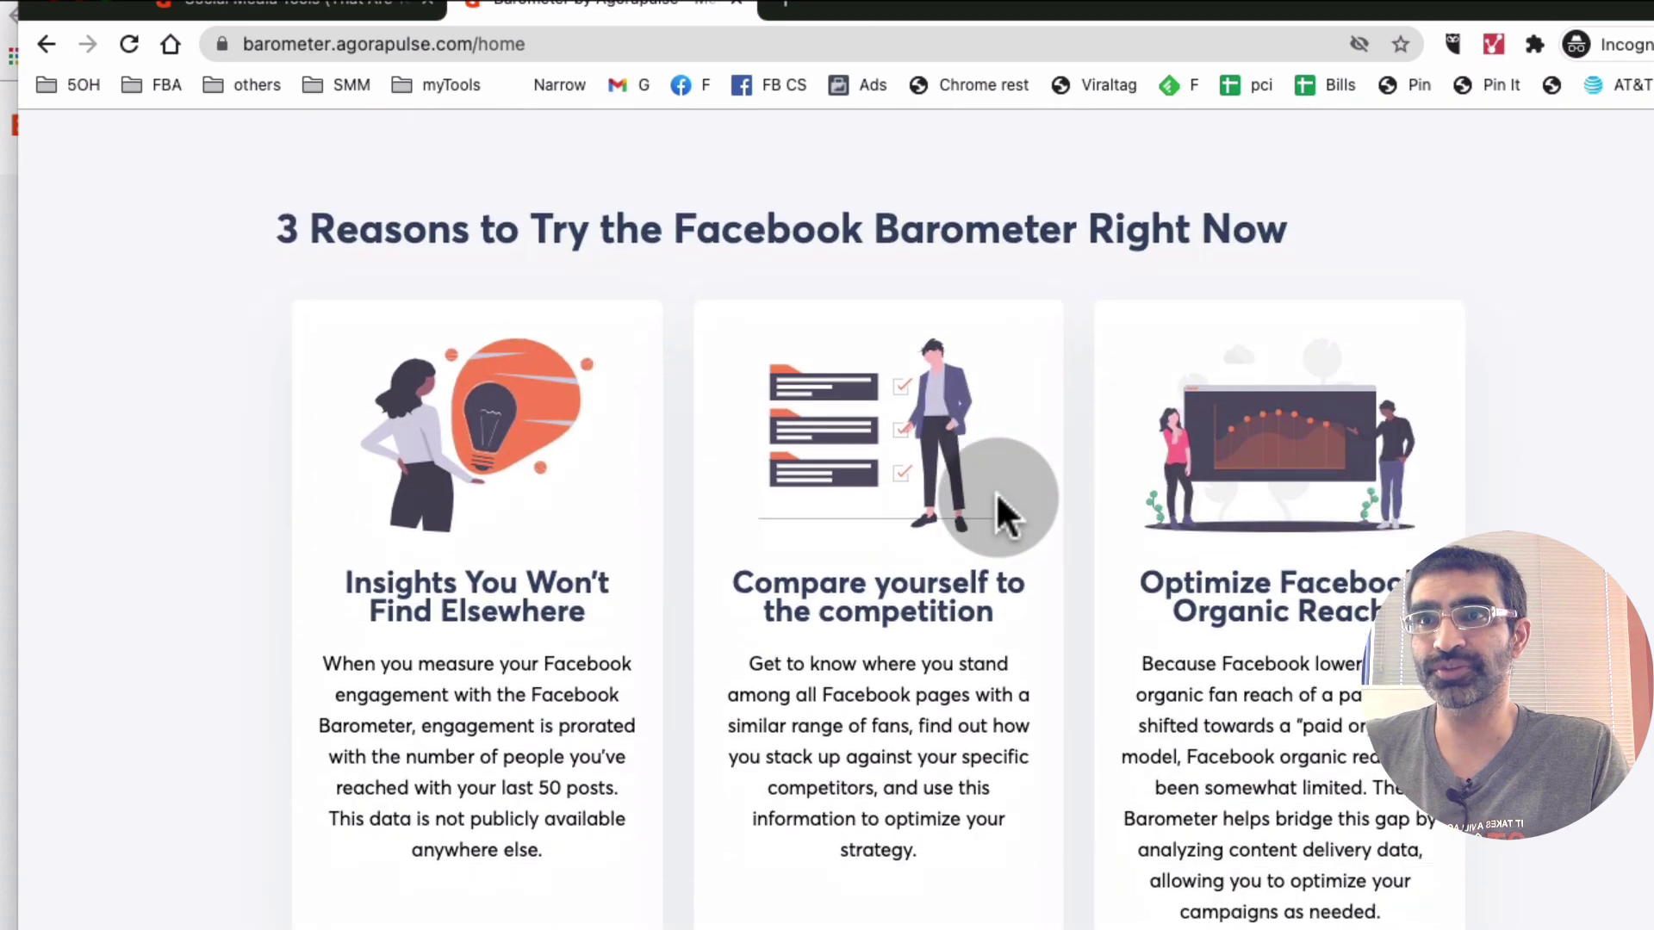
{"action": "triple_click", "coordinate": [612, 220]}
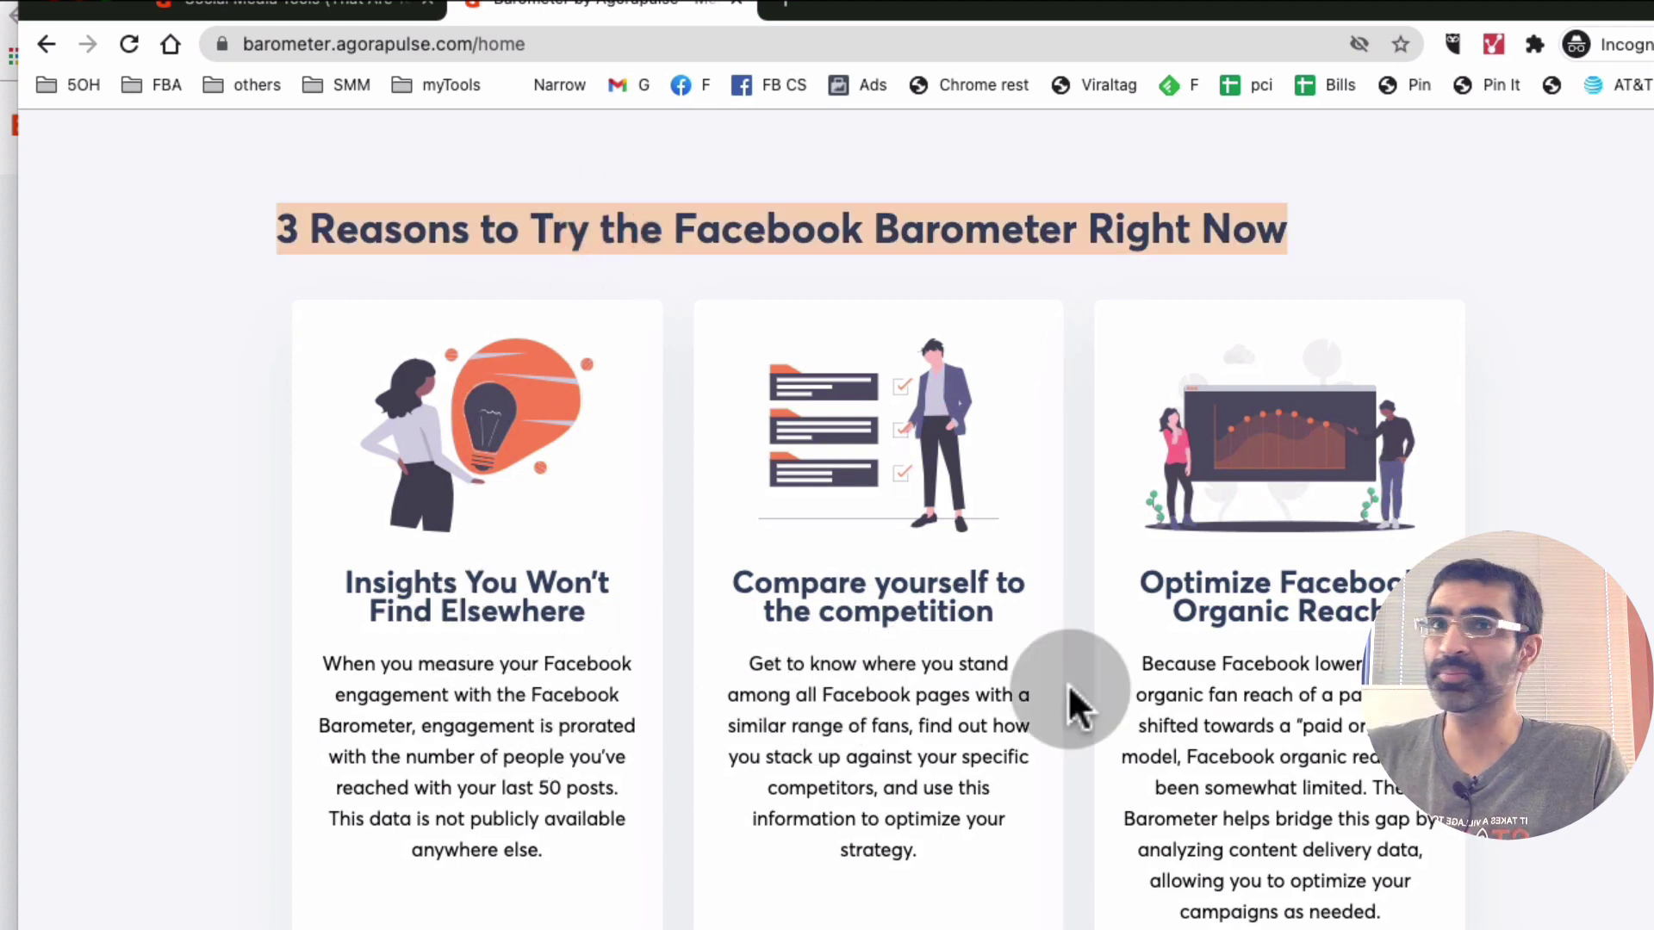
- Expand the How the Facebook Barometer Works section and highlight its explanation
{"action": "scroll", "coordinate": [1264, 734], "scroll_direction": "down", "scroll_amount": 2}
{"action": "scroll", "coordinate": [1263, 734], "scroll_direction": "down", "scroll_amount": 10}
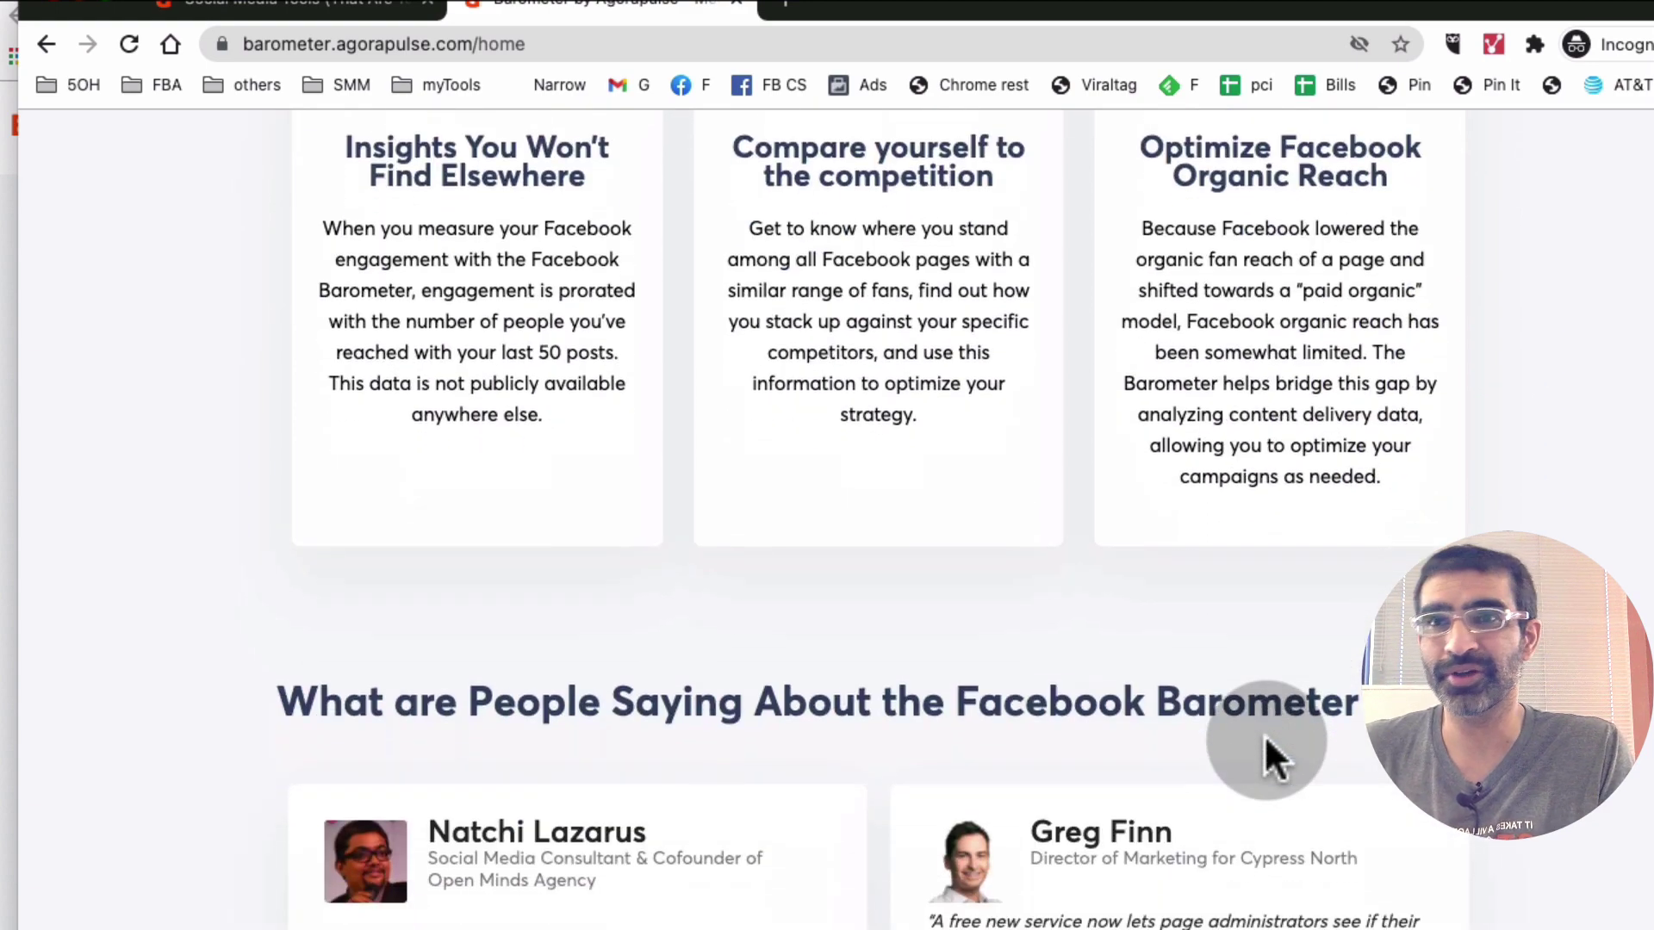
{"action": "scroll", "coordinate": [1264, 734], "scroll_direction": "down", "scroll_amount": 15}
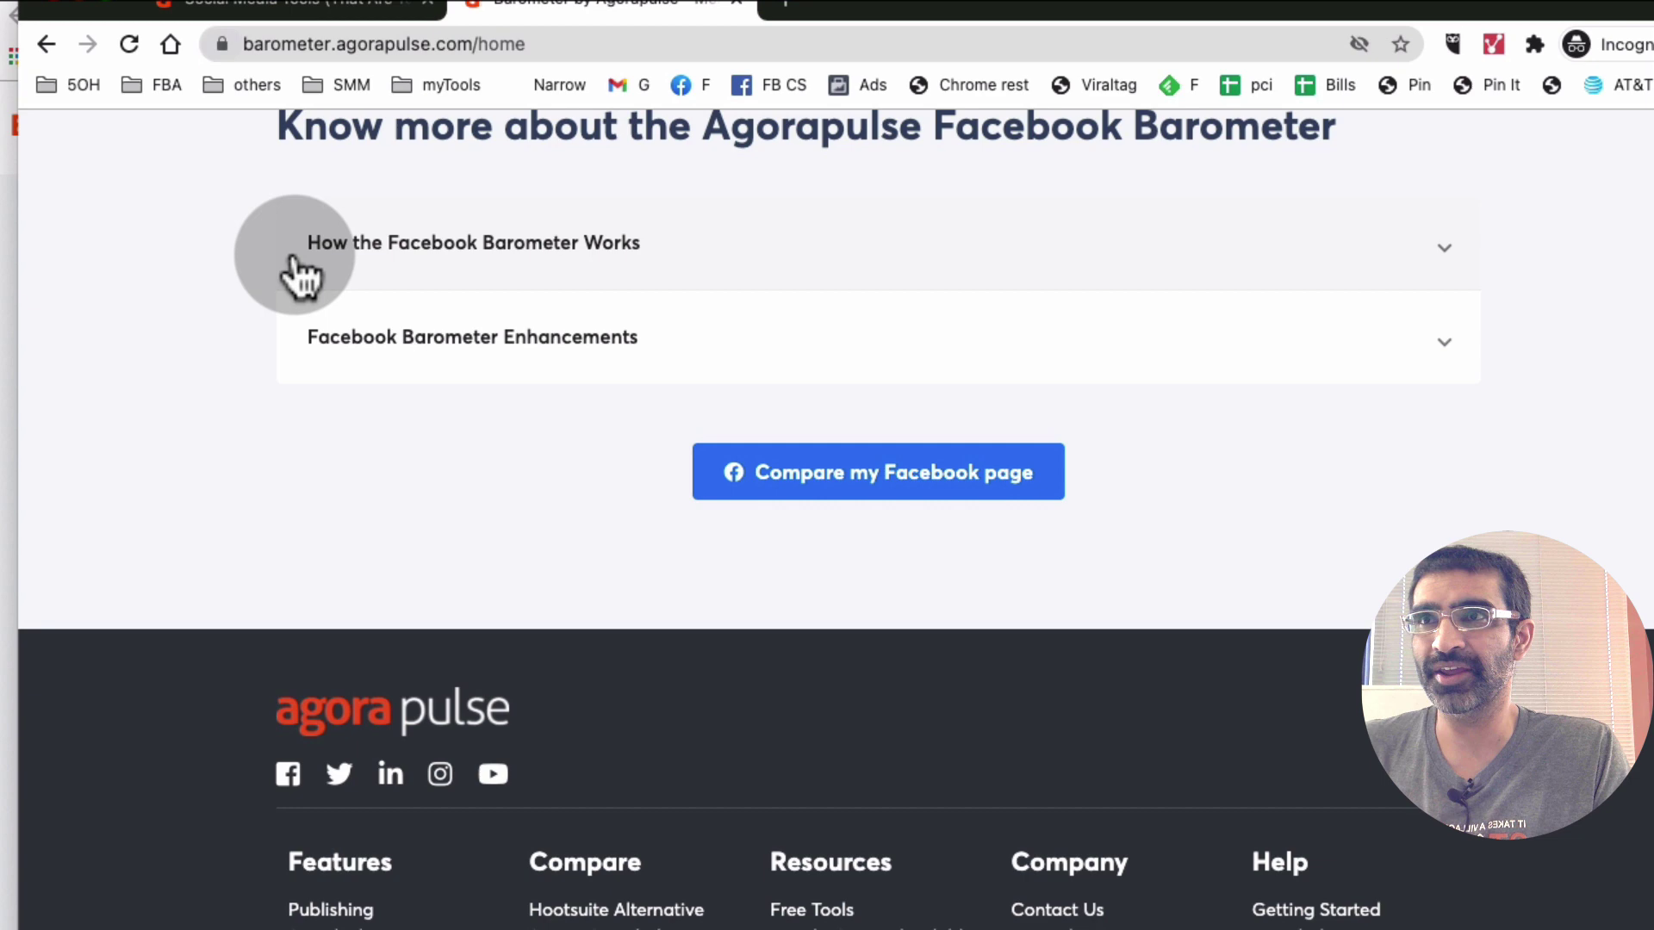
{"action": "left_click", "coordinate": [301, 250]}
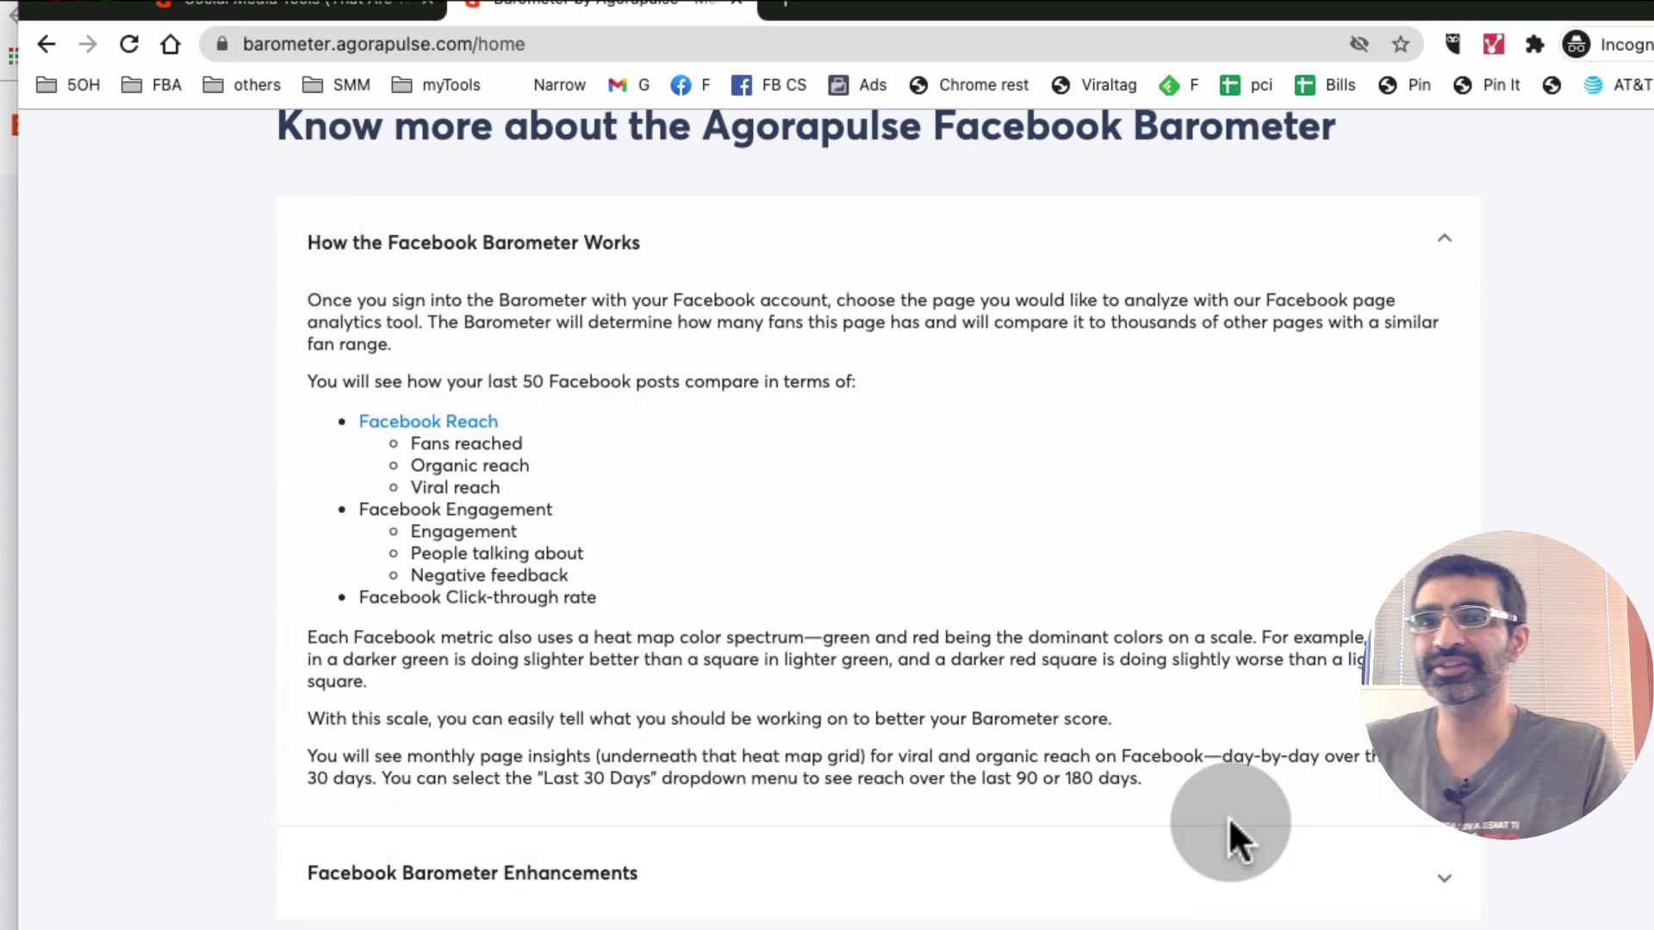
{"action": "left_click_drag", "start_coordinate": [1197, 792], "coordinate": [415, 278]}
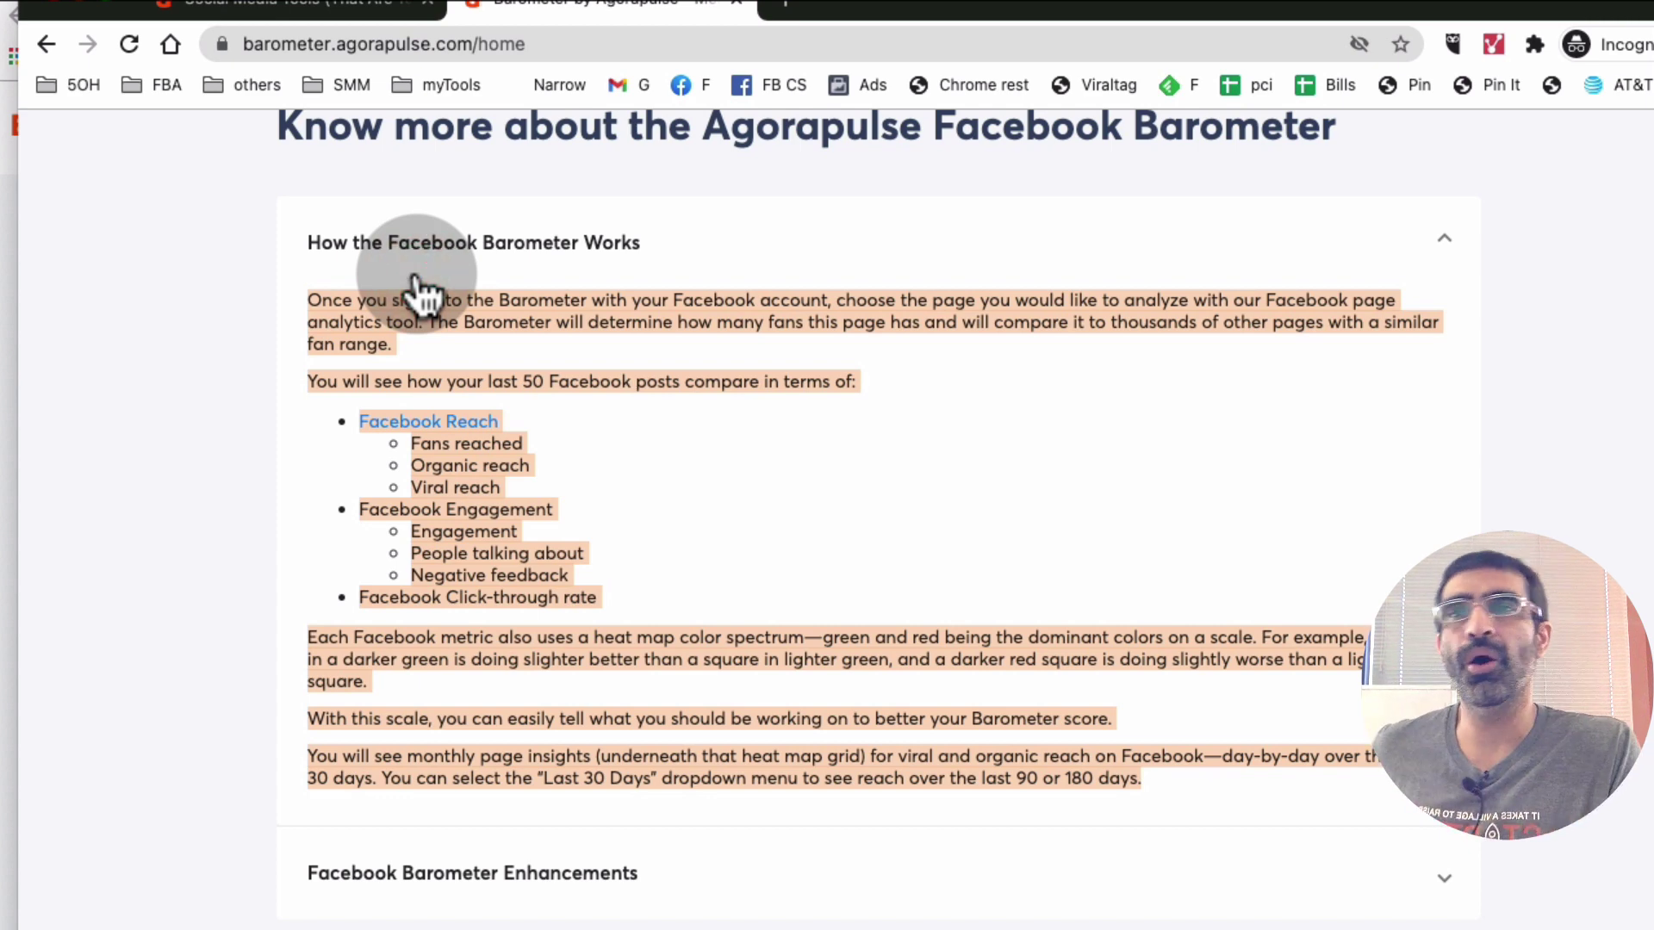
{"action": "scroll", "coordinate": [415, 278], "scroll_direction": "up", "scroll_amount": 20}
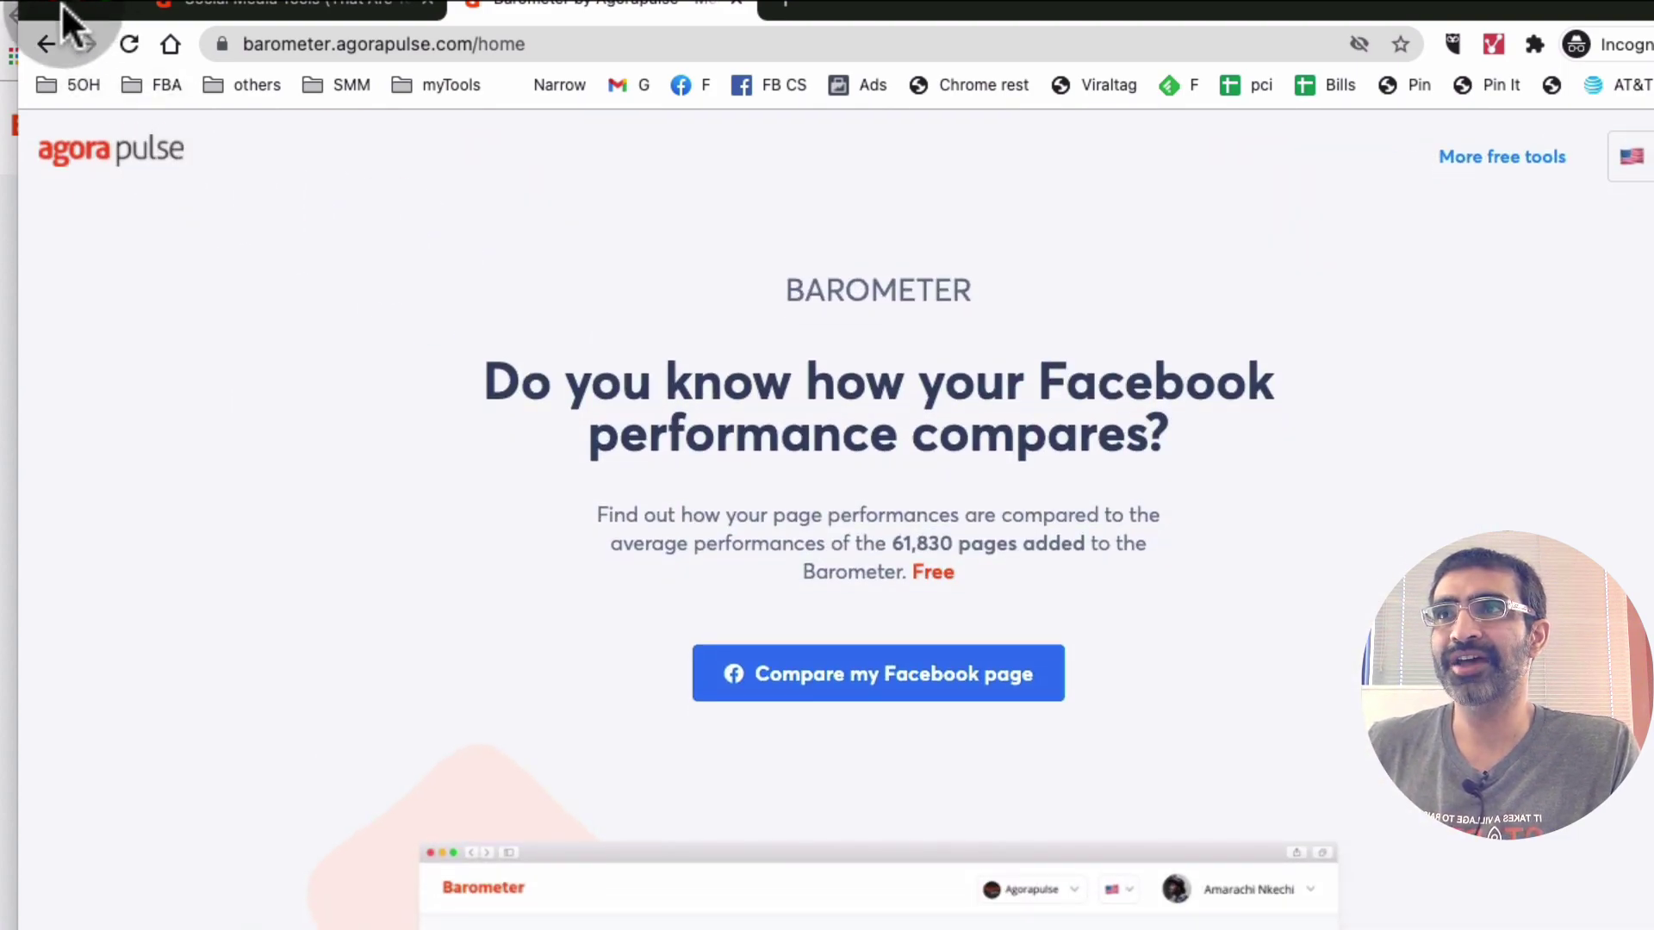
{"action": "scroll", "coordinate": [1148, 715], "scroll_direction": "down", "scroll_amount": 20}
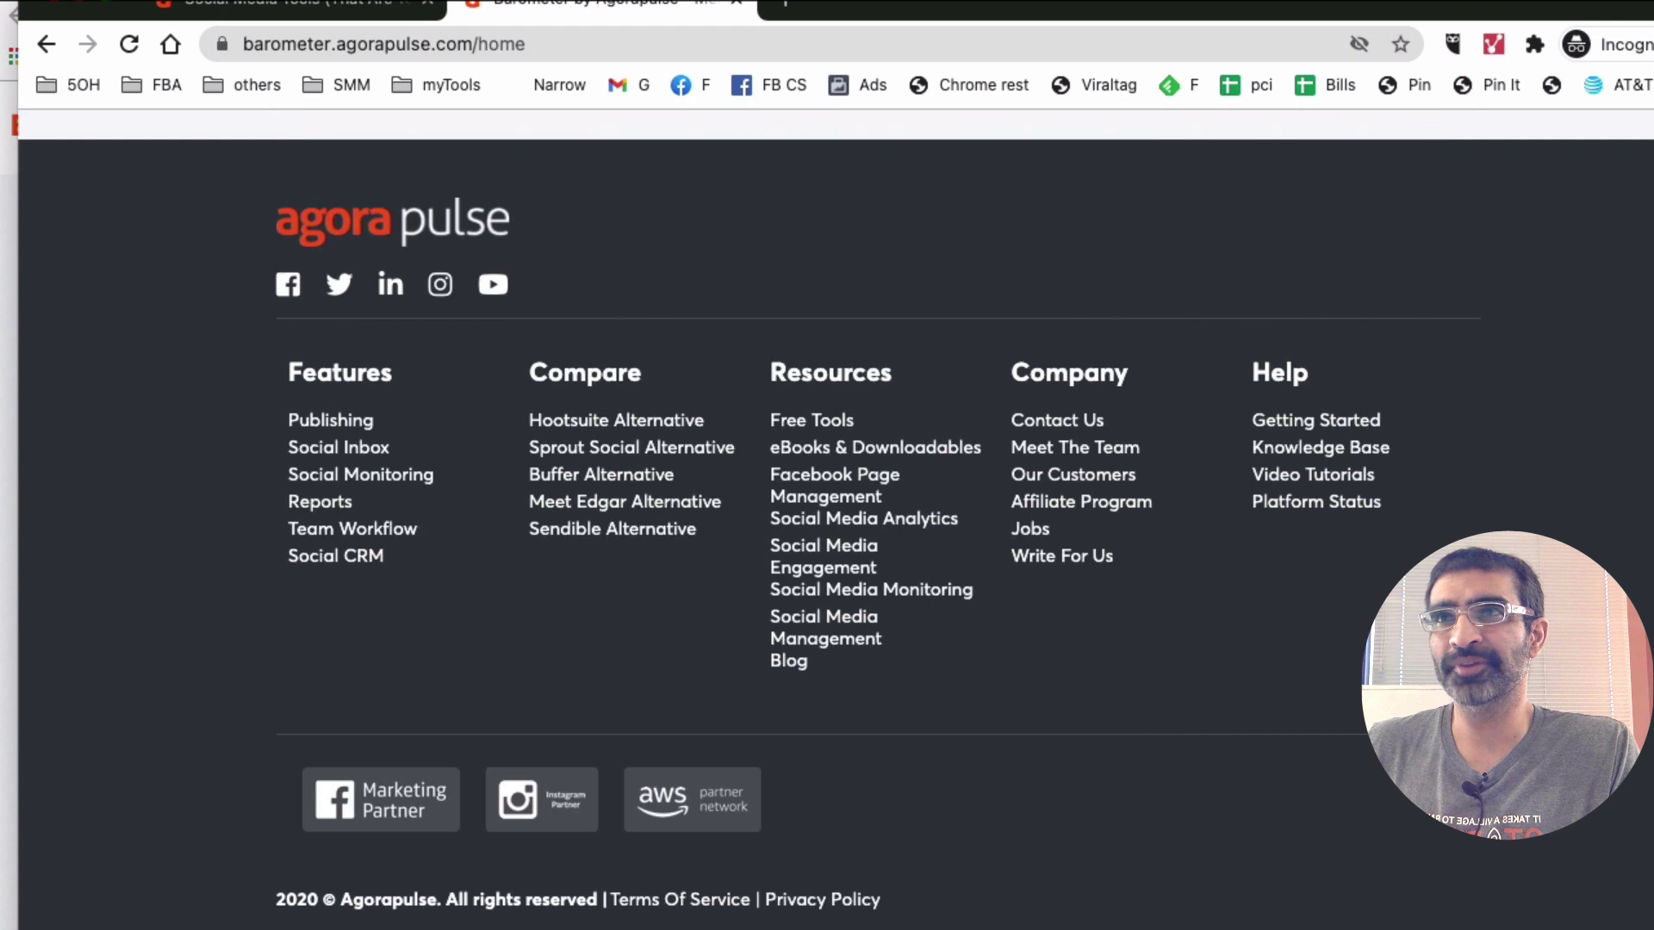
- Return to the results page and switch the compared page to Sunrise Home Health
{"action": "left_click", "coordinate": [46, 44]}
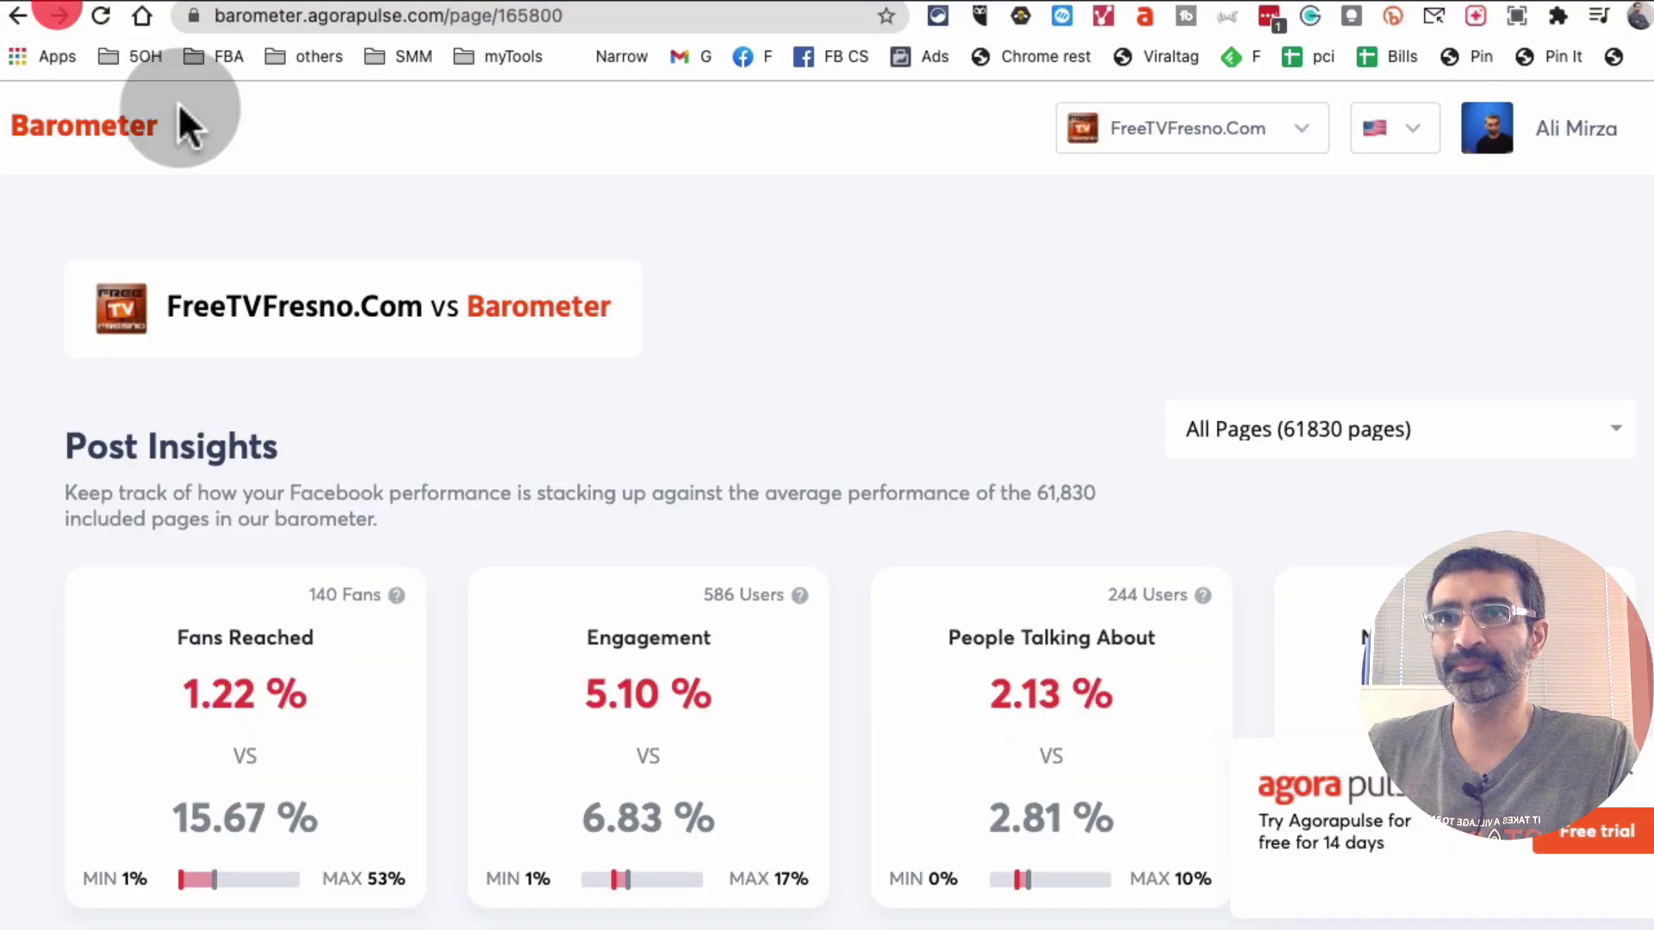
{"action": "left_click", "coordinate": [1250, 131]}
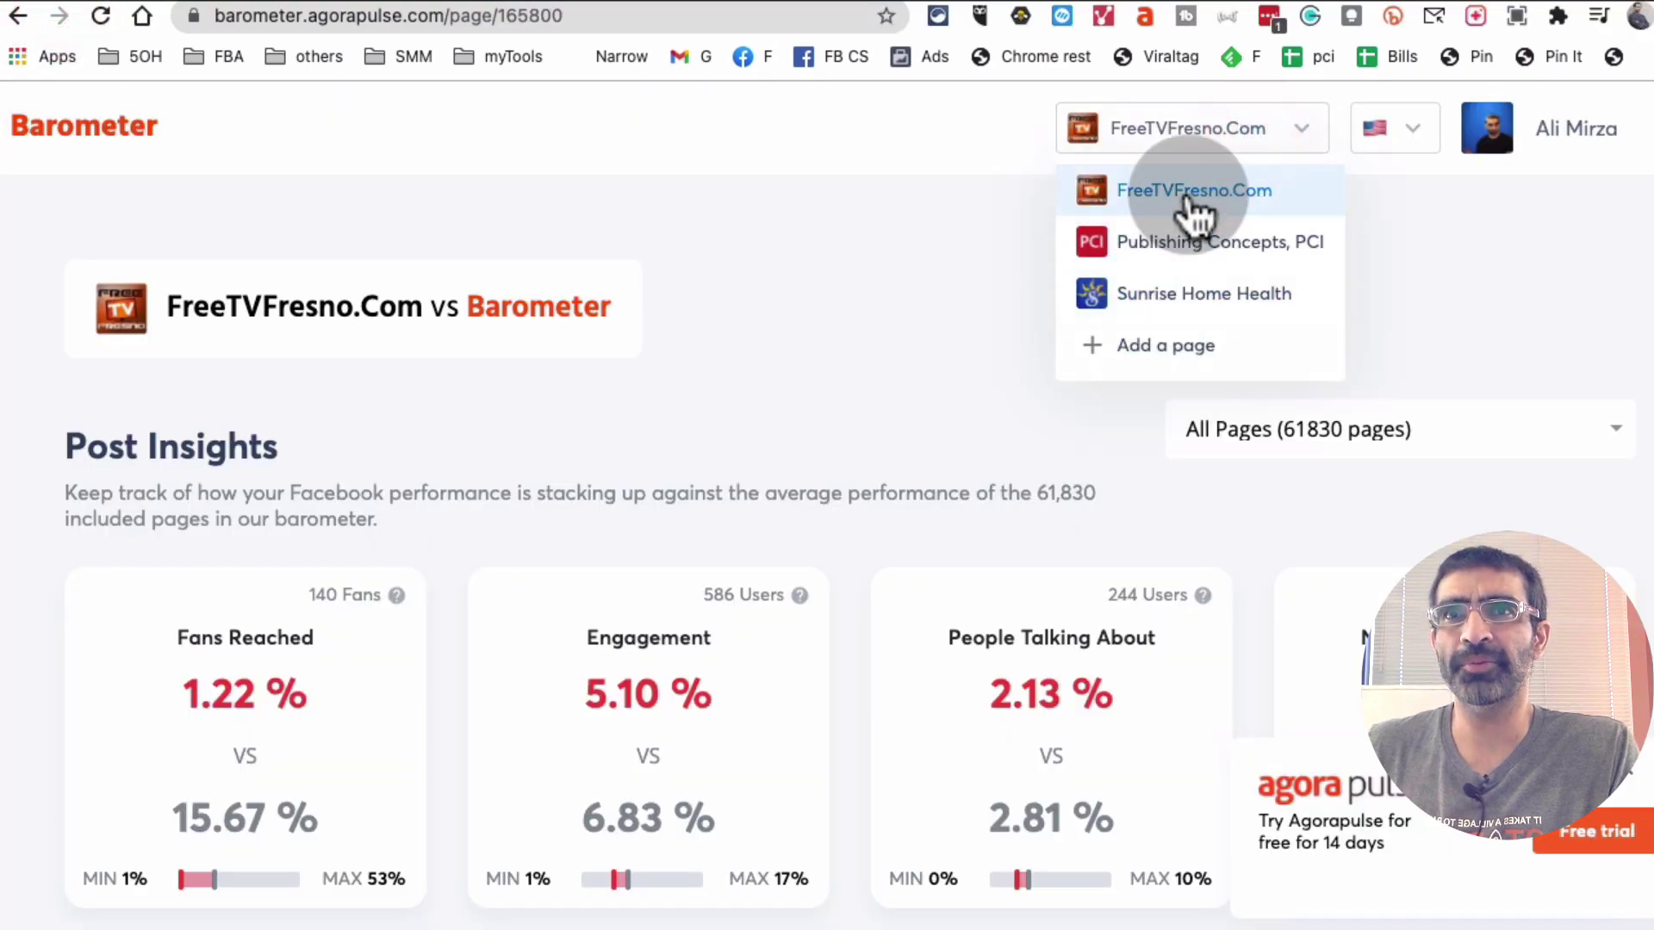
{"action": "left_click", "coordinate": [1180, 296]}
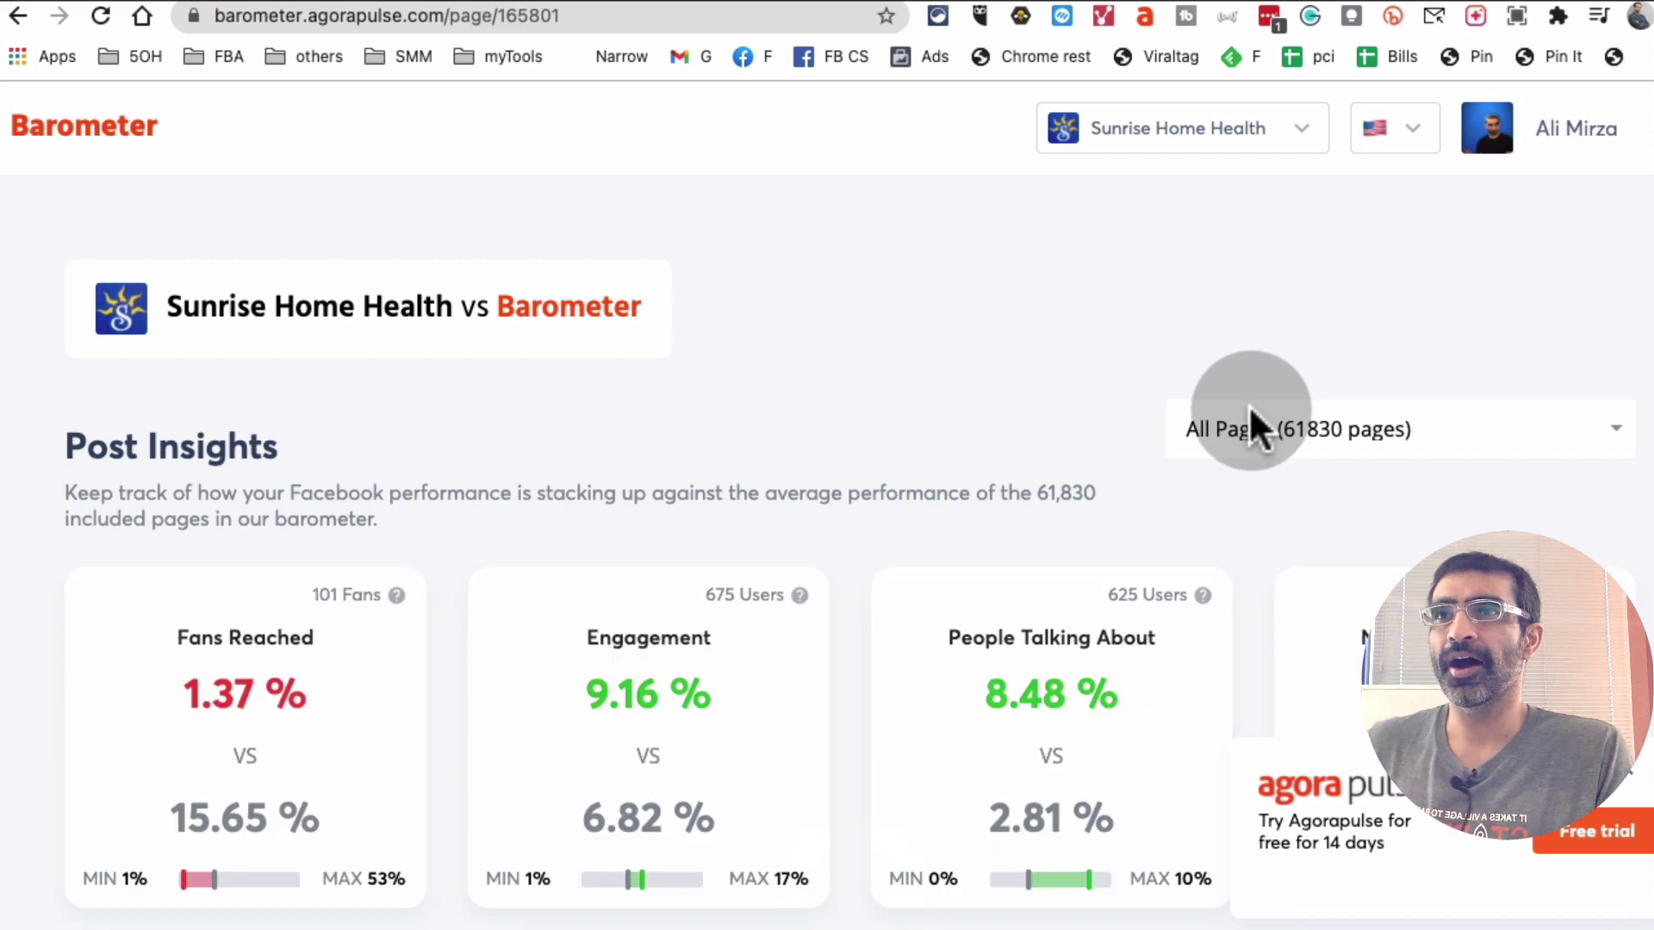
{"action": "scroll", "coordinate": [1250, 411], "scroll_direction": "down", "scroll_amount": 3}
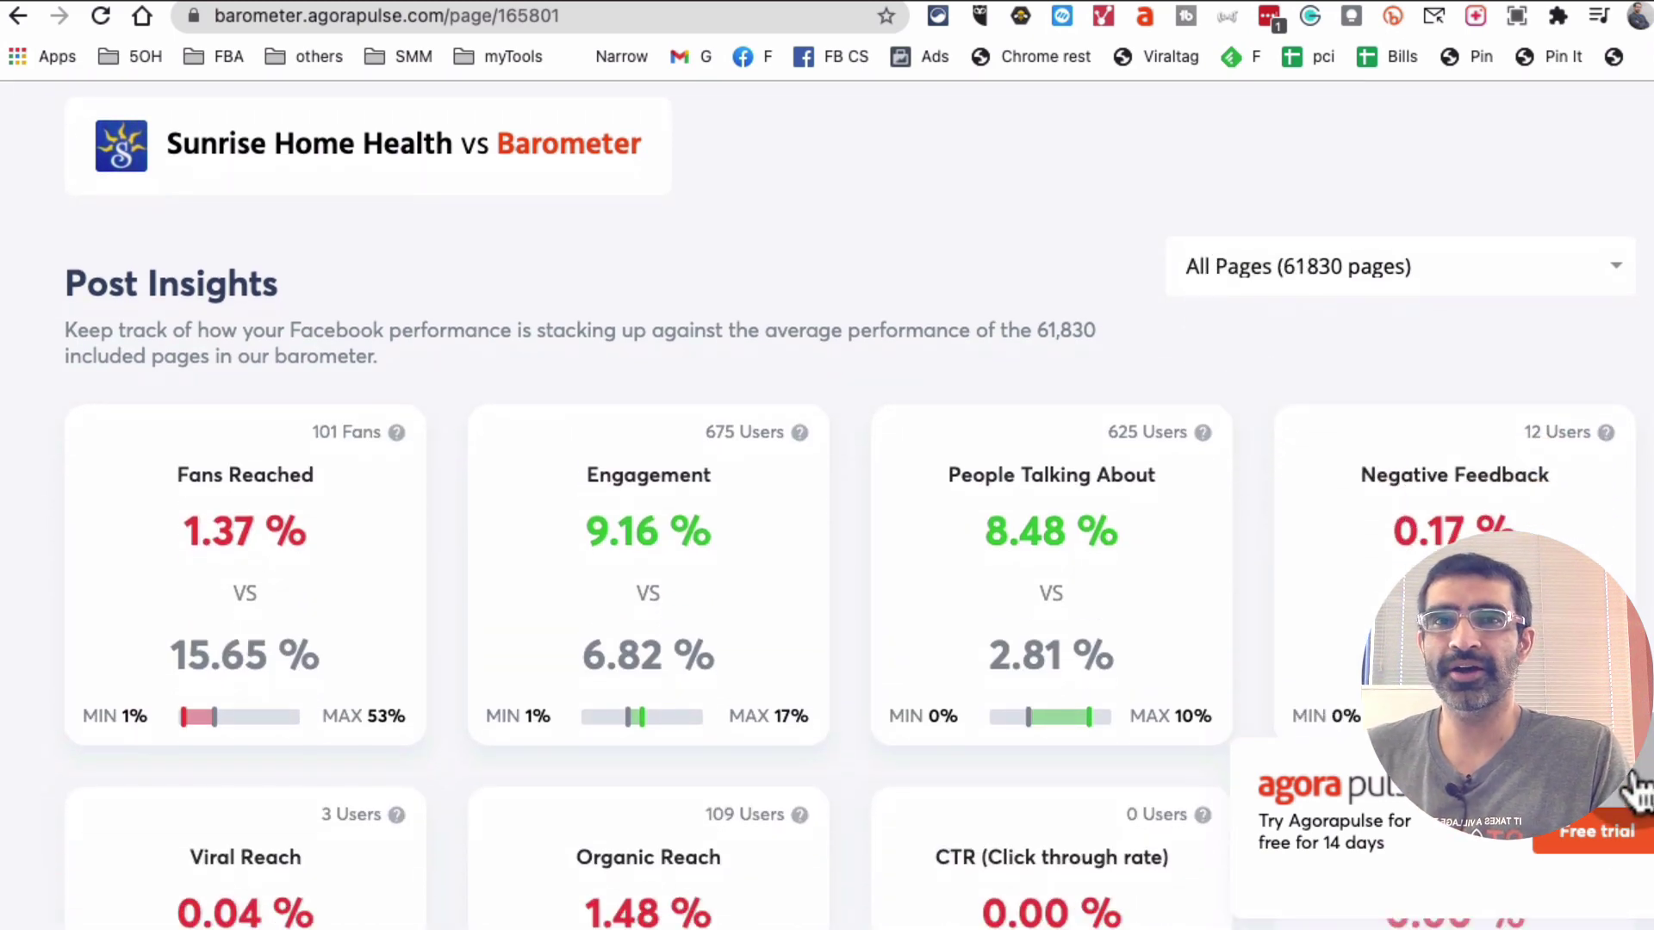
{"action": "scroll", "coordinate": [715, 225], "scroll_direction": "down", "scroll_amount": 2}
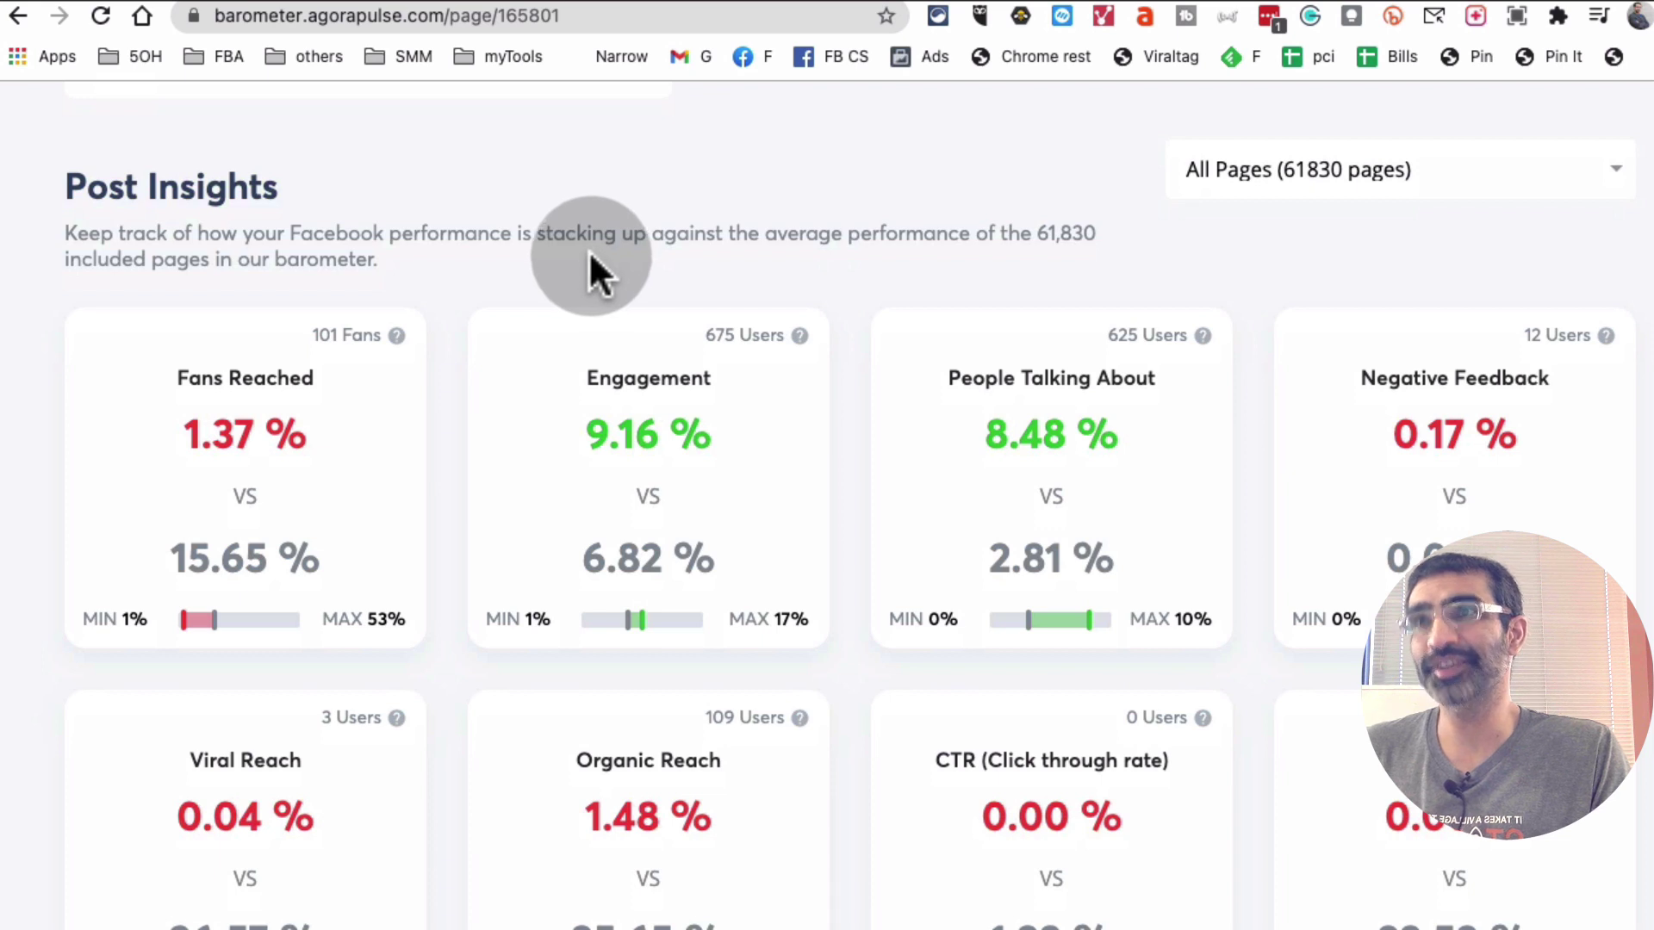
{"action": "scroll", "coordinate": [587, 250], "scroll_direction": "up", "scroll_amount": 2}
- Highlight the Post Insights heading and the 61,830 page count in its description
{"action": "triple_click", "coordinate": [191, 306]}
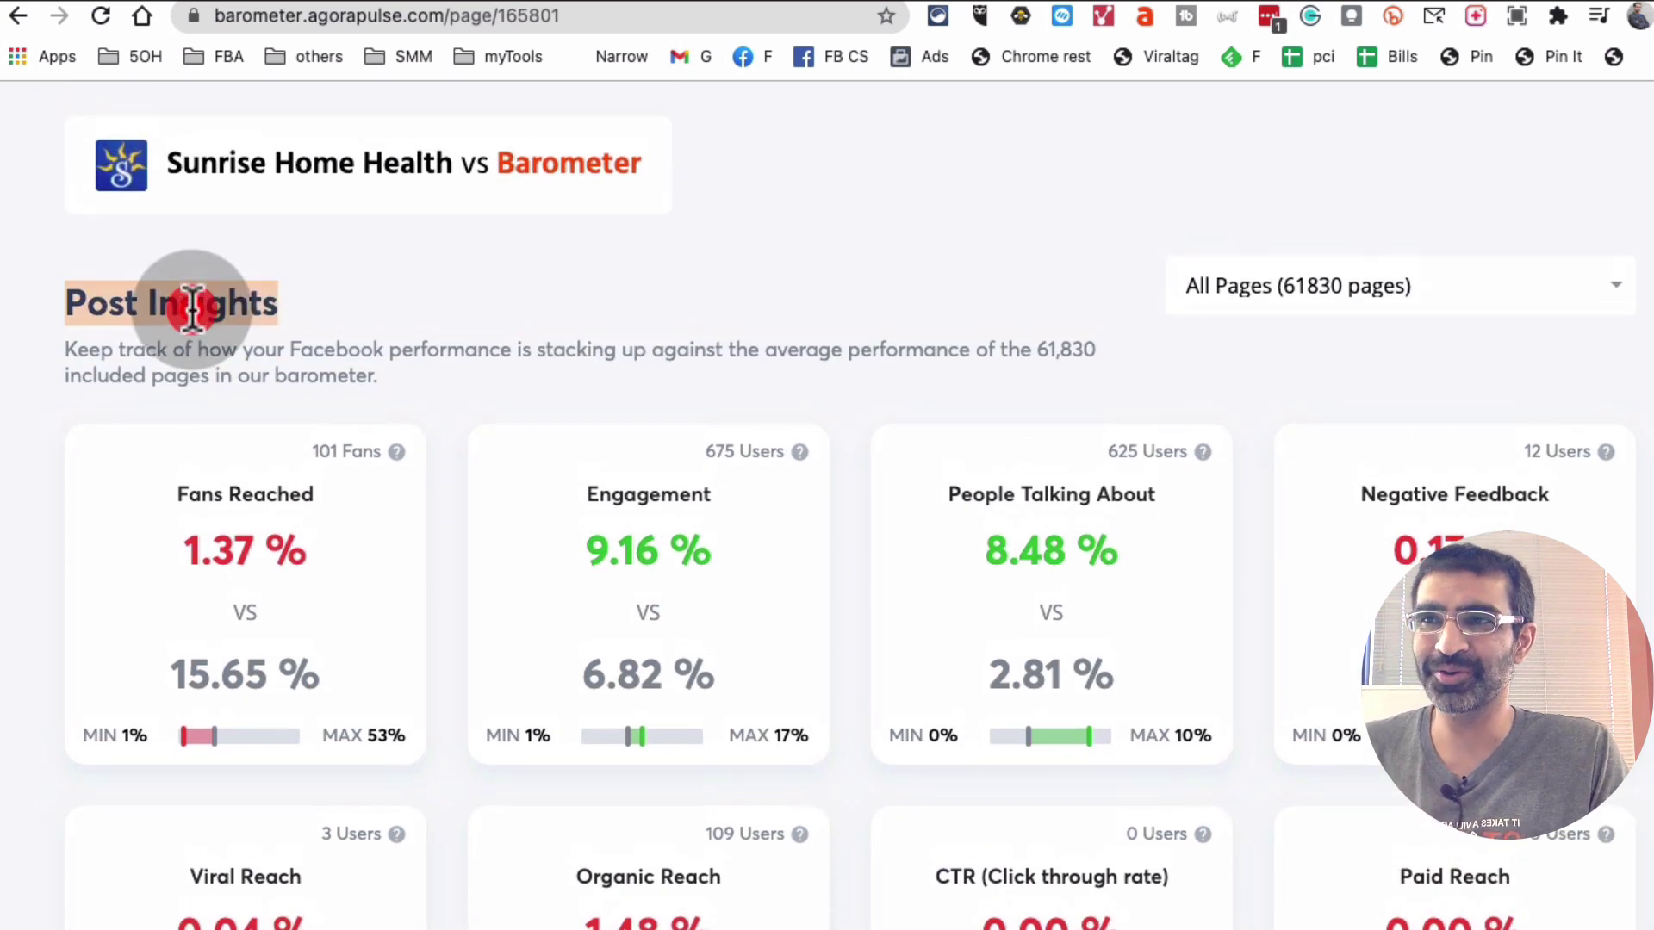
{"action": "left_click_drag", "start_coordinate": [977, 350], "coordinate": [1117, 359]}
{"action": "scroll", "coordinate": [1116, 359], "scroll_direction": "down", "scroll_amount": 1}
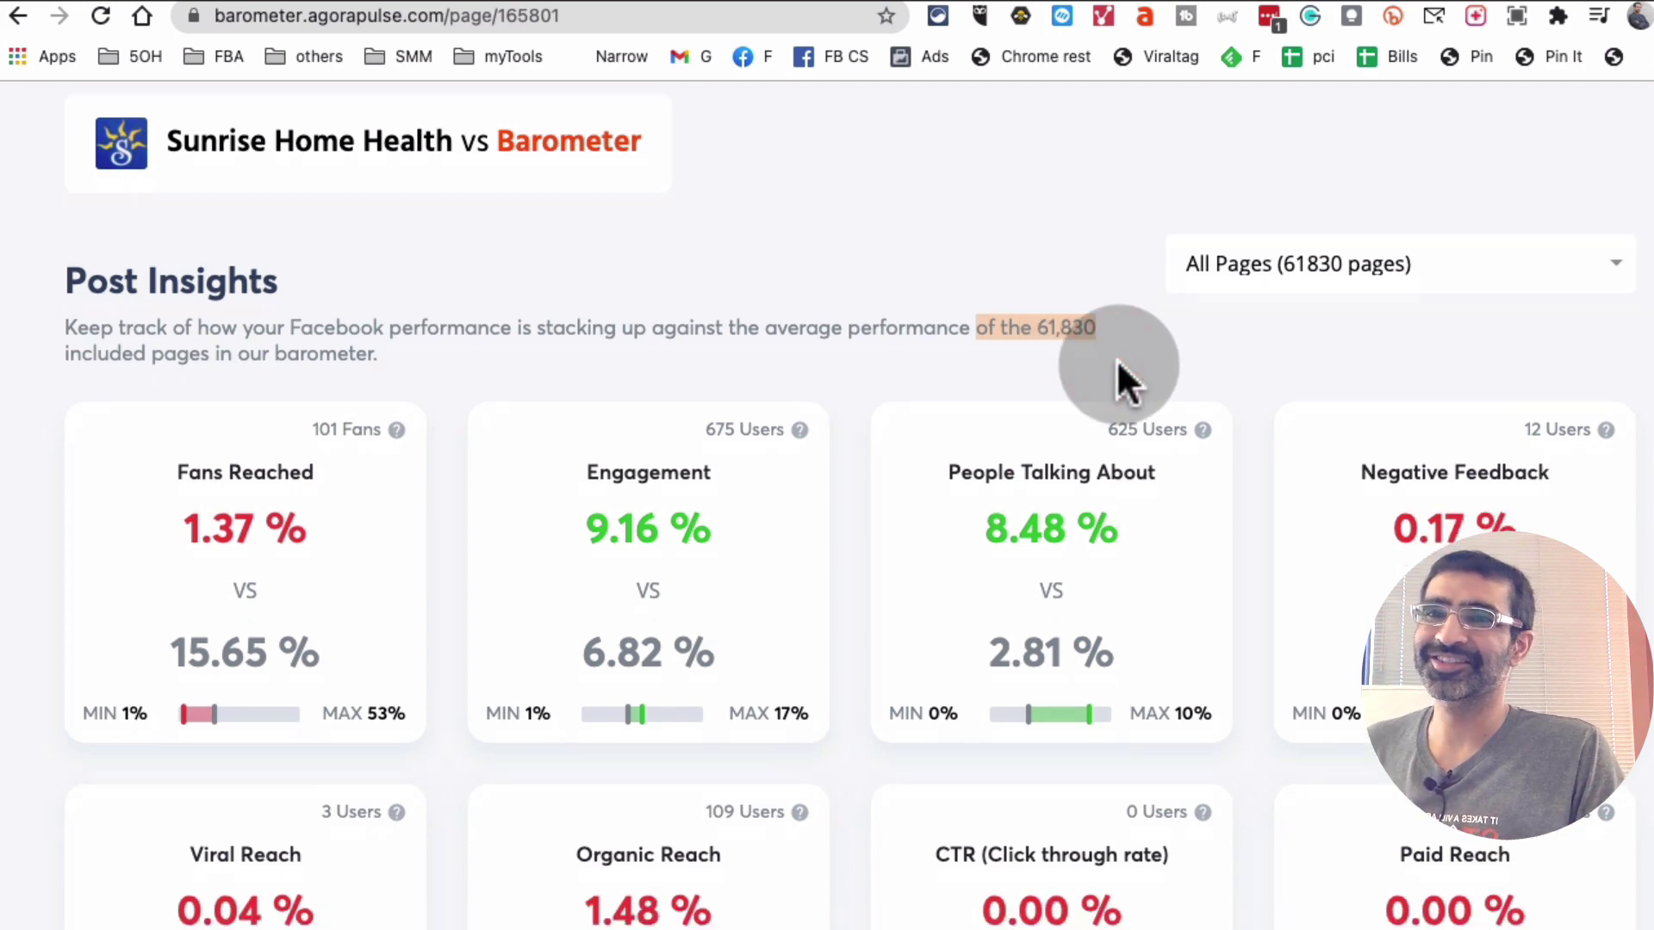
{"action": "scroll", "coordinate": [1116, 358], "scroll_direction": "down", "scroll_amount": 3}
{"action": "scroll", "coordinate": [1116, 359], "scroll_direction": "up", "scroll_amount": 3}
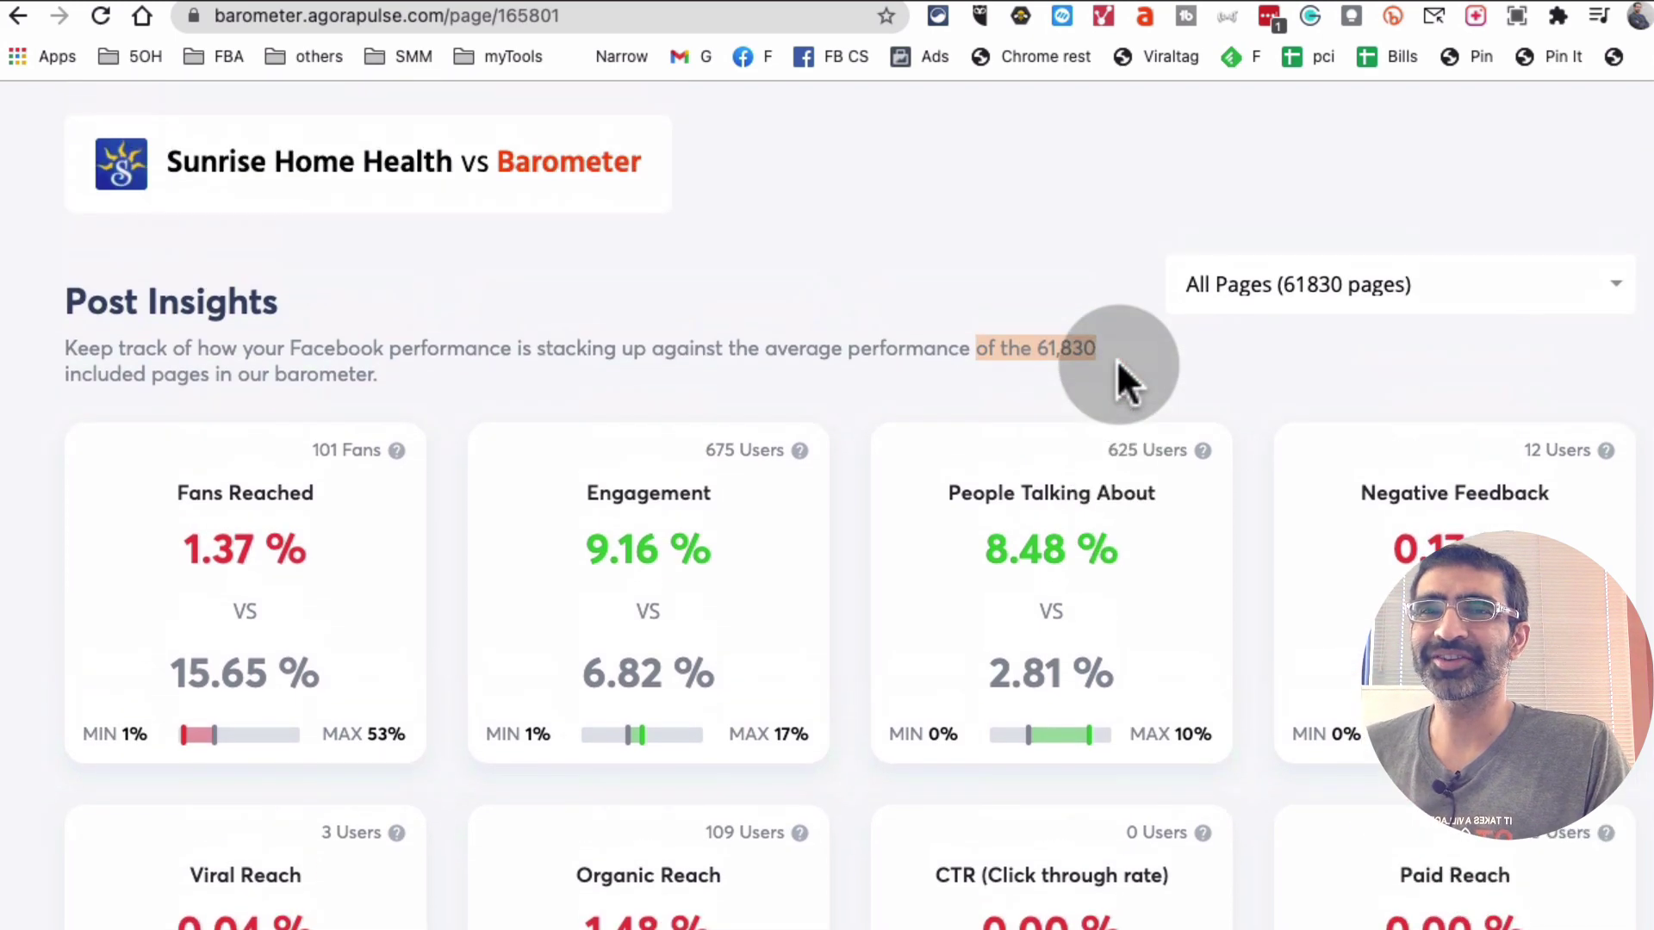
- Change the benchmark group from All Pages to More than 100000 fans (4892 pages)
{"action": "left_click", "coordinate": [1326, 291]}
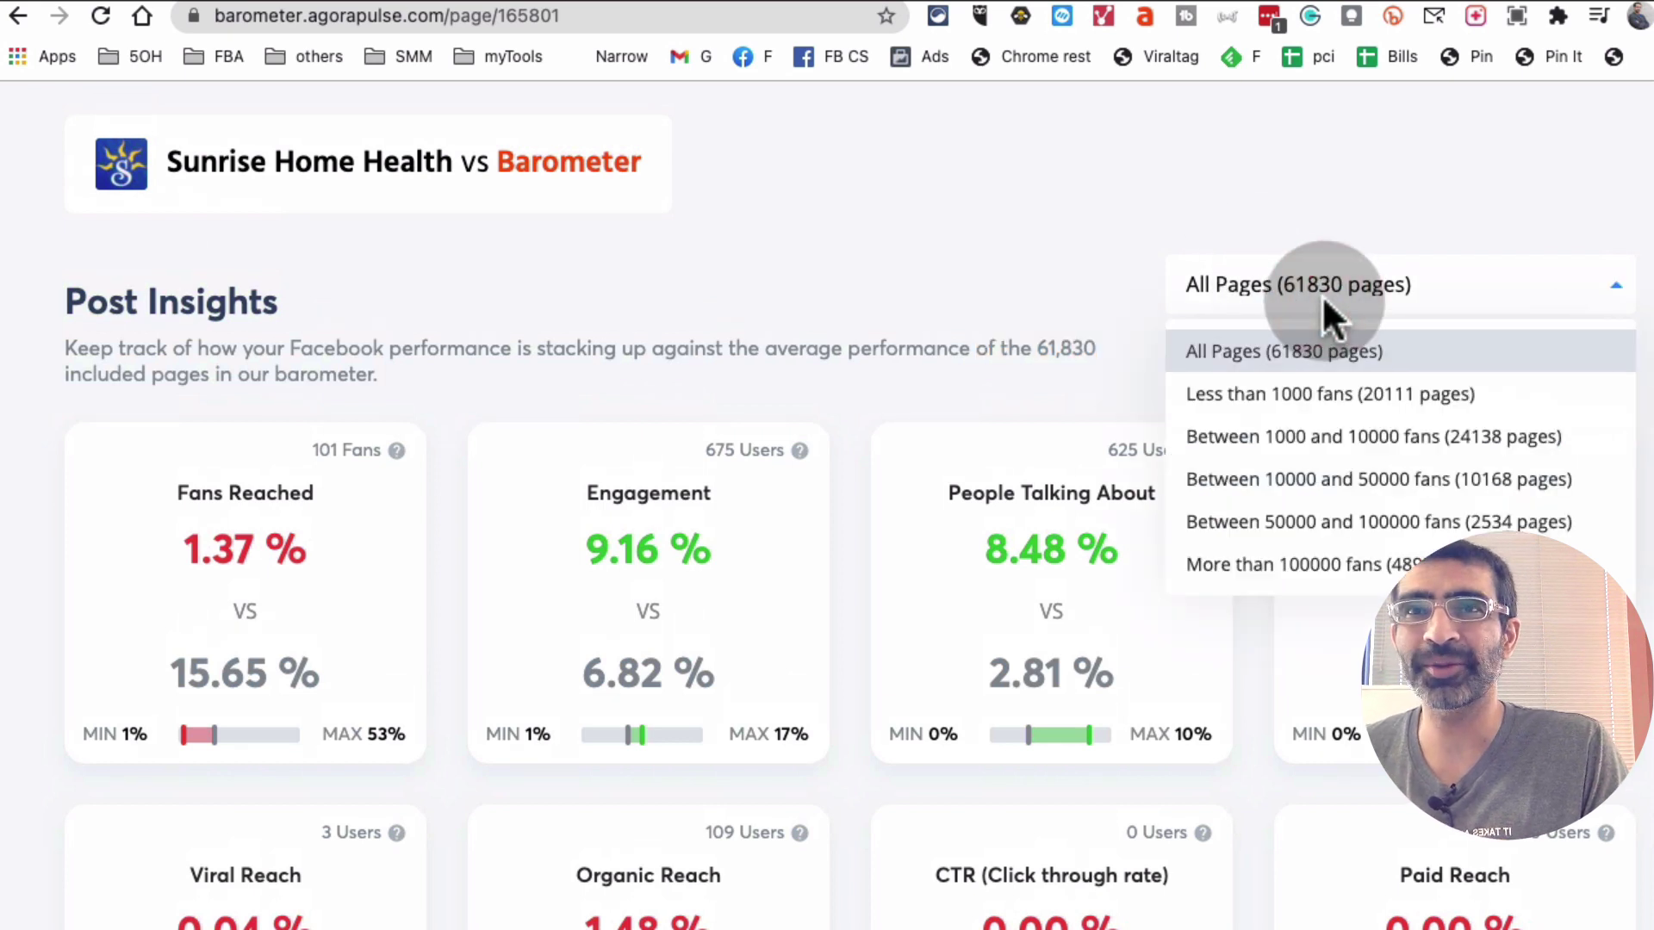
{"action": "left_click", "coordinate": [1322, 295]}
{"action": "left_click", "coordinate": [1310, 215]}
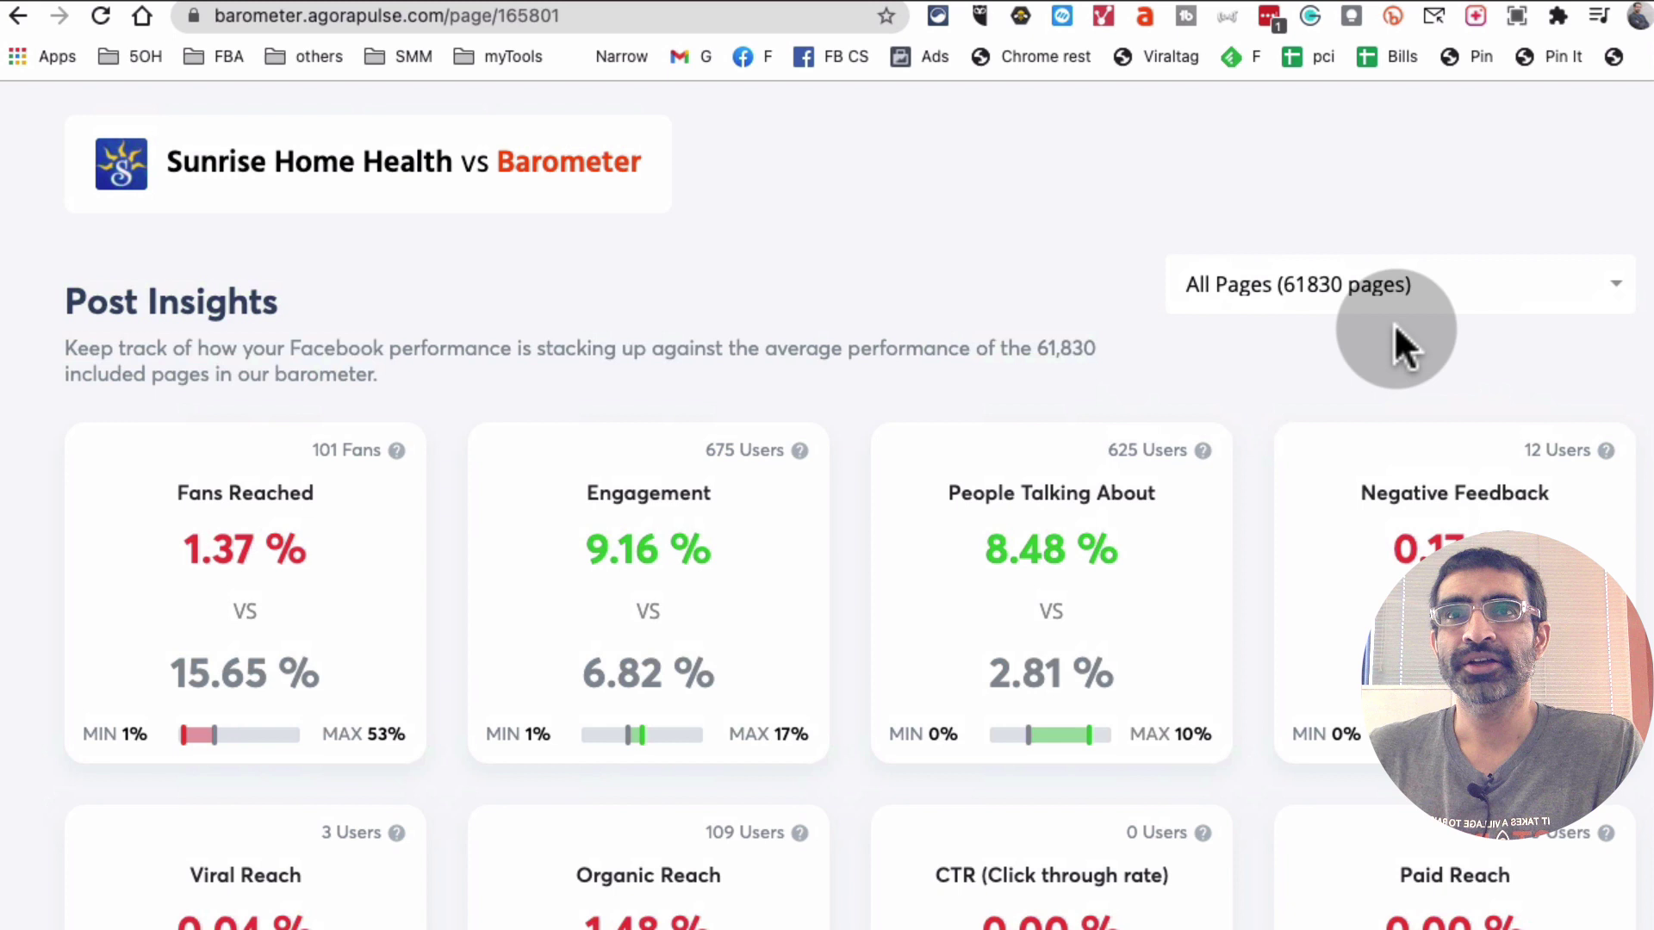
{"action": "left_click", "coordinate": [1405, 301]}
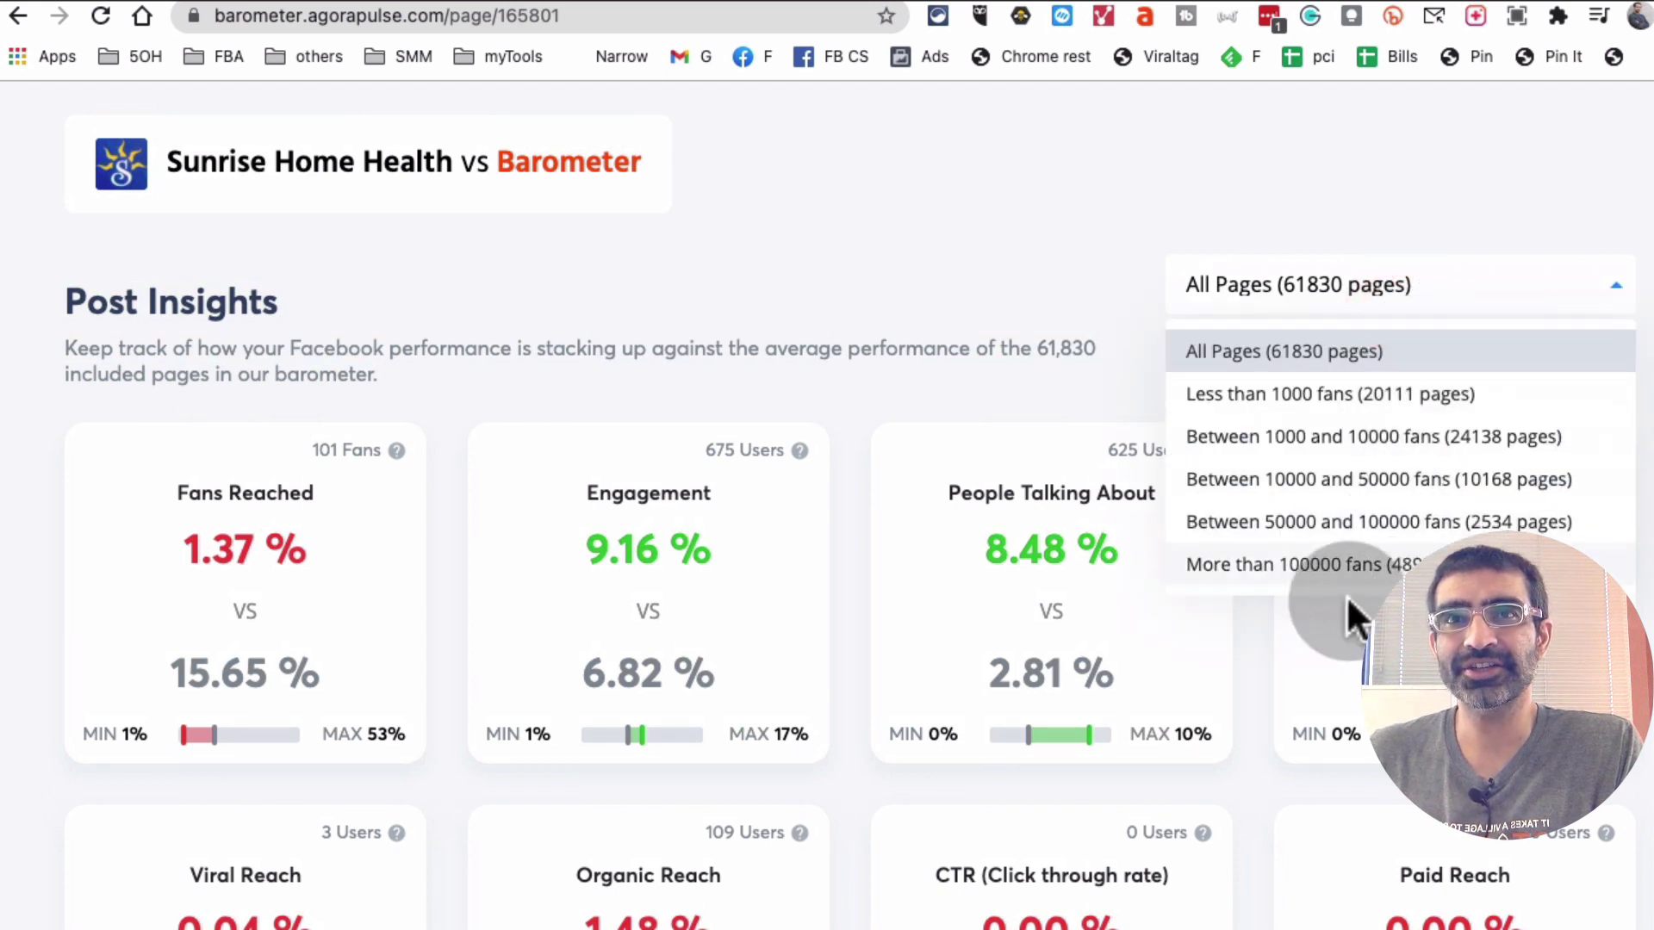
{"action": "left_click", "coordinate": [1285, 571]}
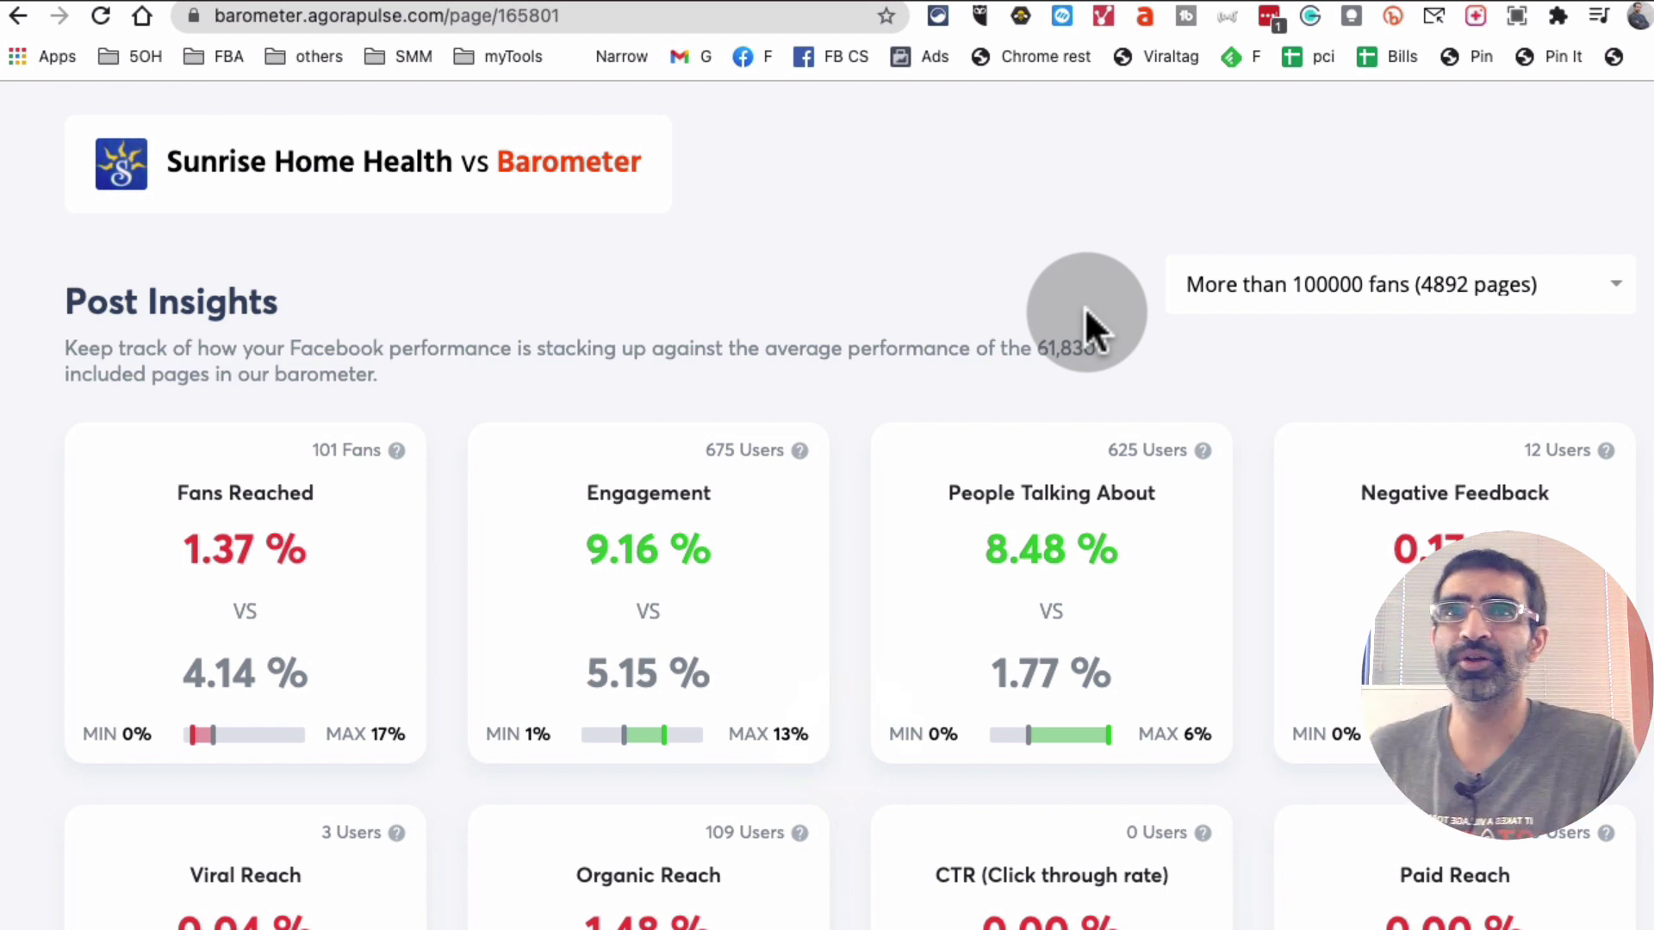
{"action": "left_click", "coordinate": [1327, 285]}
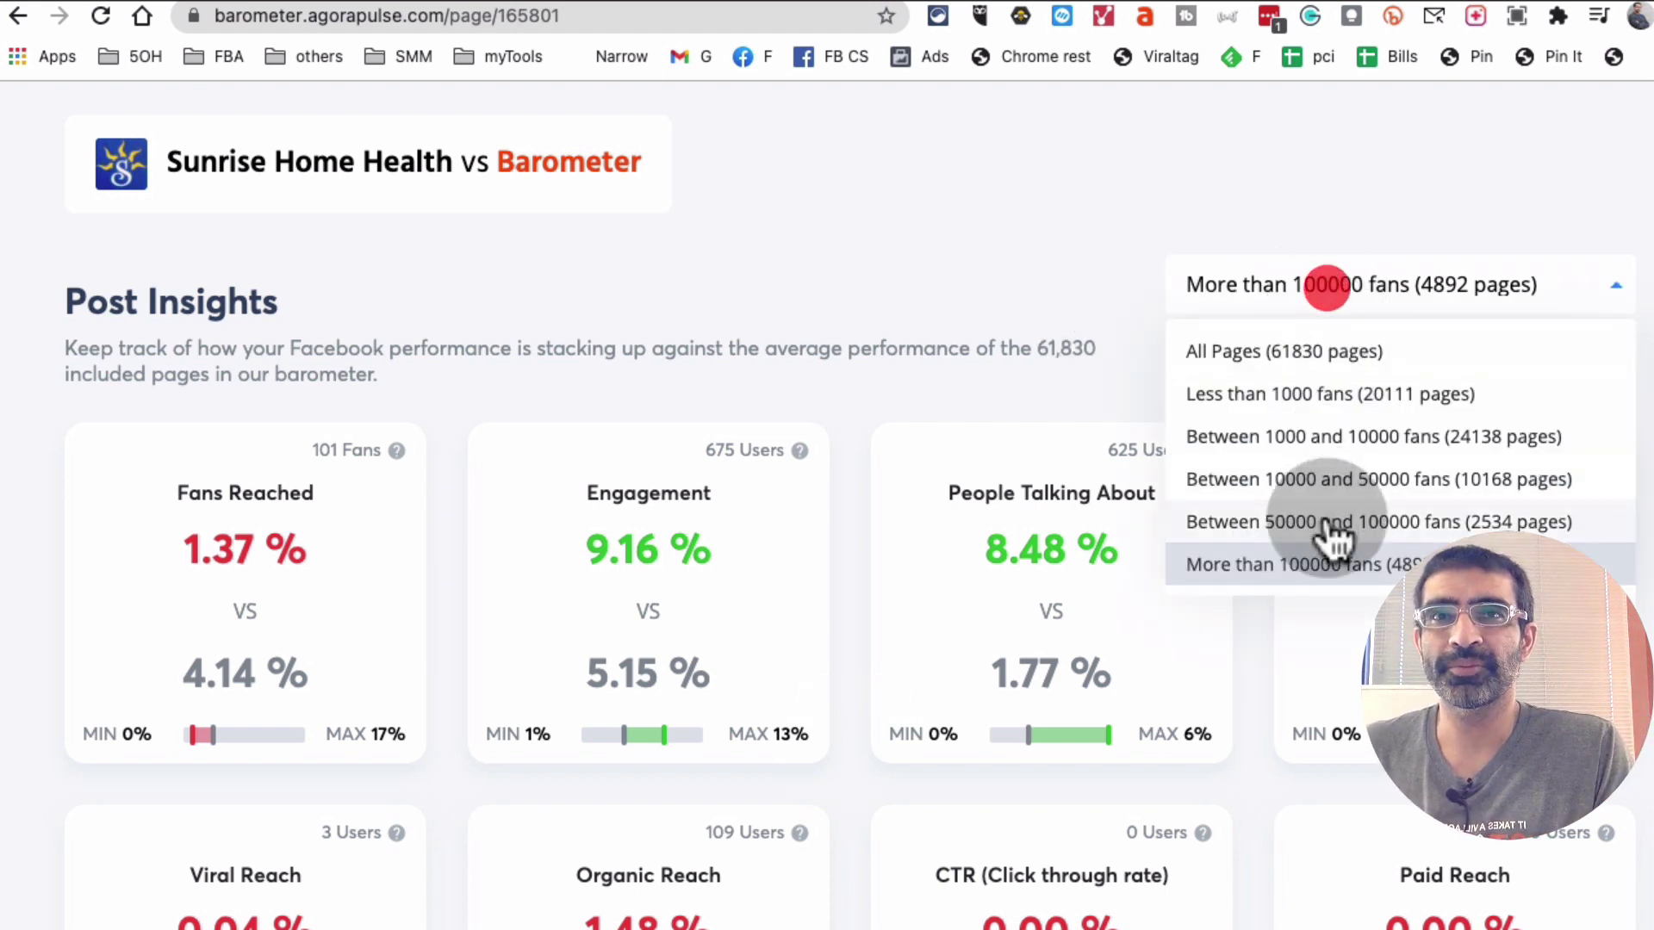
{"action": "left_click", "coordinate": [1259, 581]}
{"action": "left_click", "coordinate": [1031, 386]}
{"action": "scroll", "coordinate": [1031, 386], "scroll_direction": "down", "scroll_amount": 3}
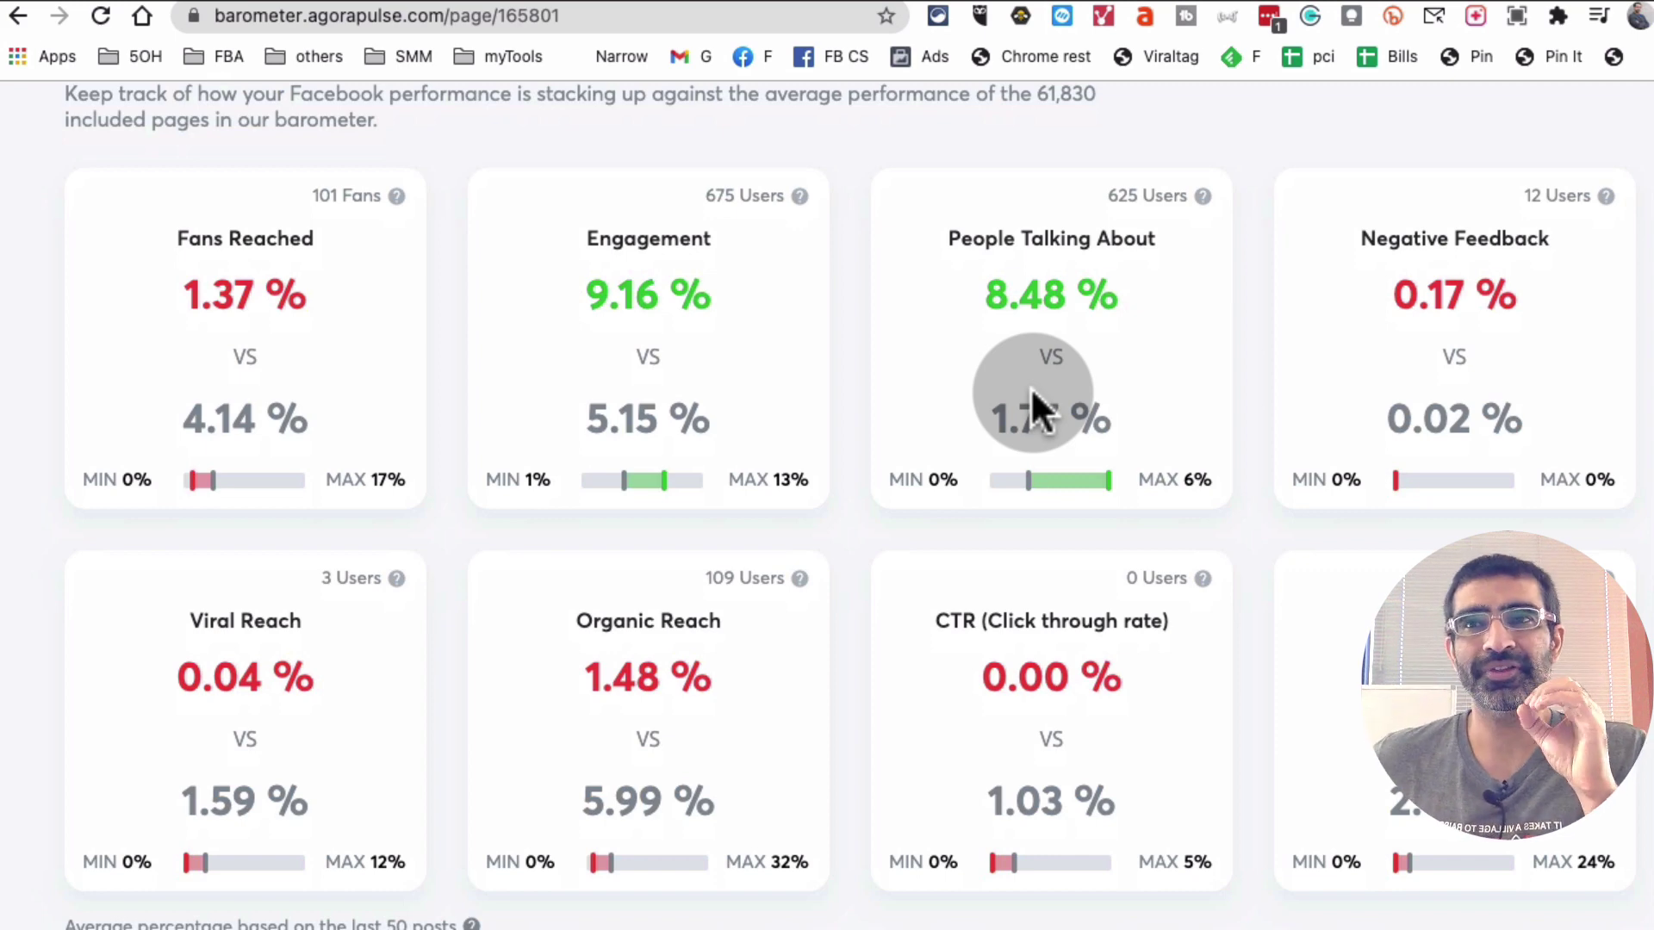
{"action": "scroll", "coordinate": [1030, 386], "scroll_direction": "up", "scroll_amount": 5}
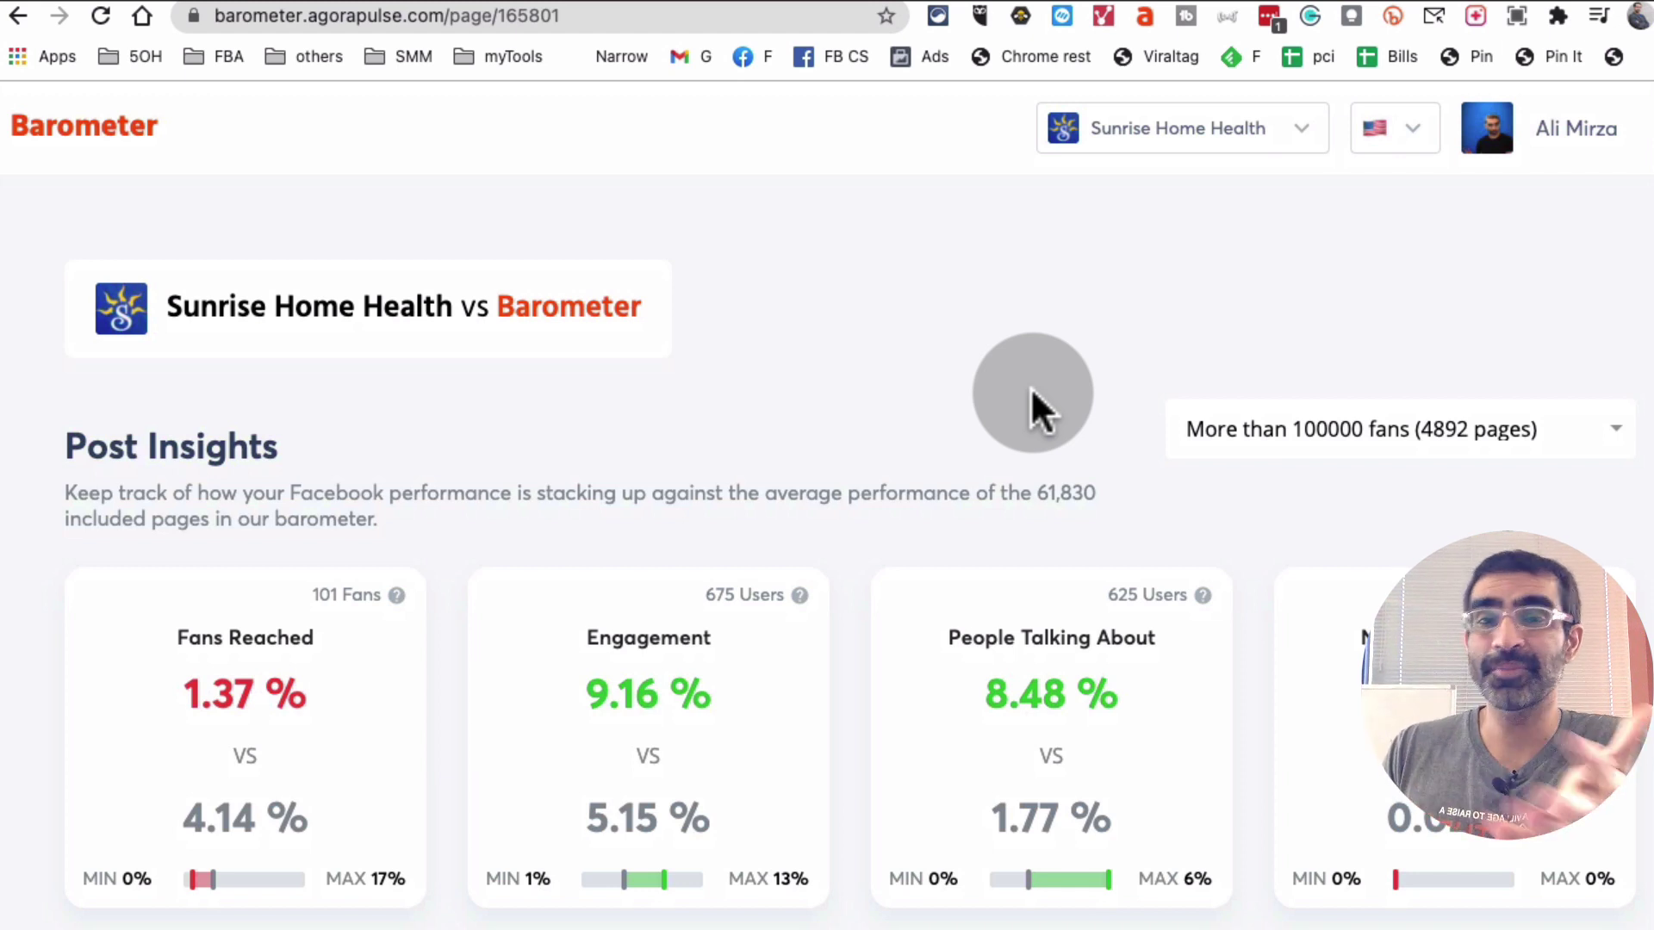
{"action": "scroll", "coordinate": [1031, 386], "scroll_direction": "down", "scroll_amount": 5}
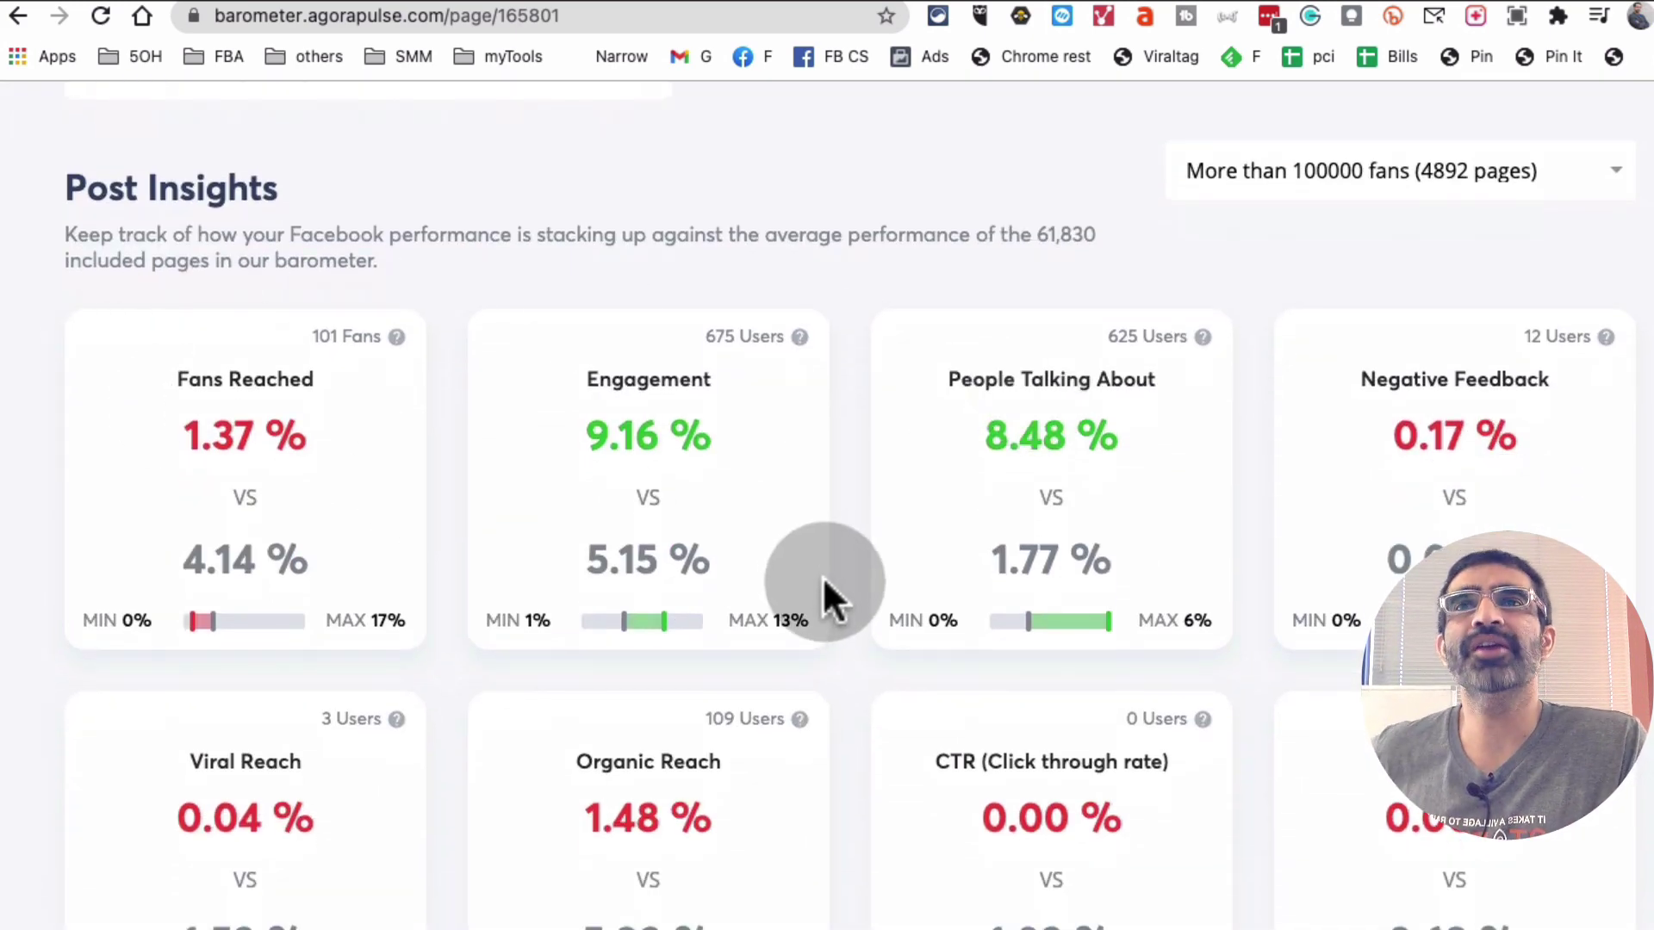
{"action": "scroll", "coordinate": [395, 425], "scroll_direction": "up", "scroll_amount": 5}
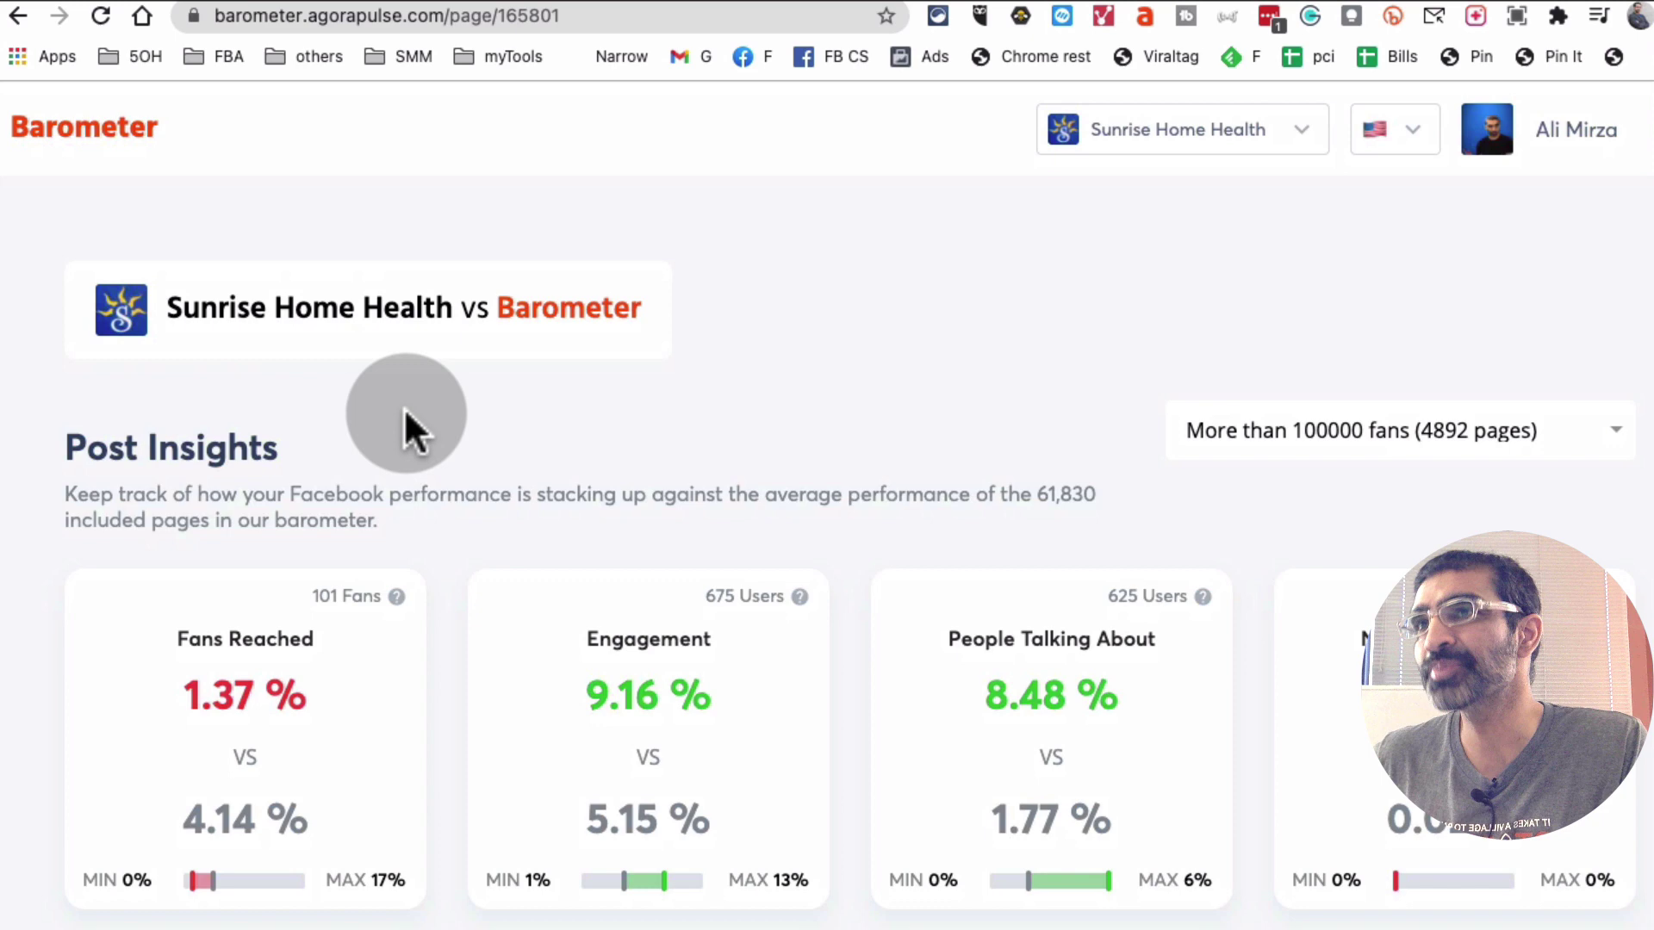
{"action": "scroll", "coordinate": [494, 465], "scroll_direction": "down", "scroll_amount": 7}
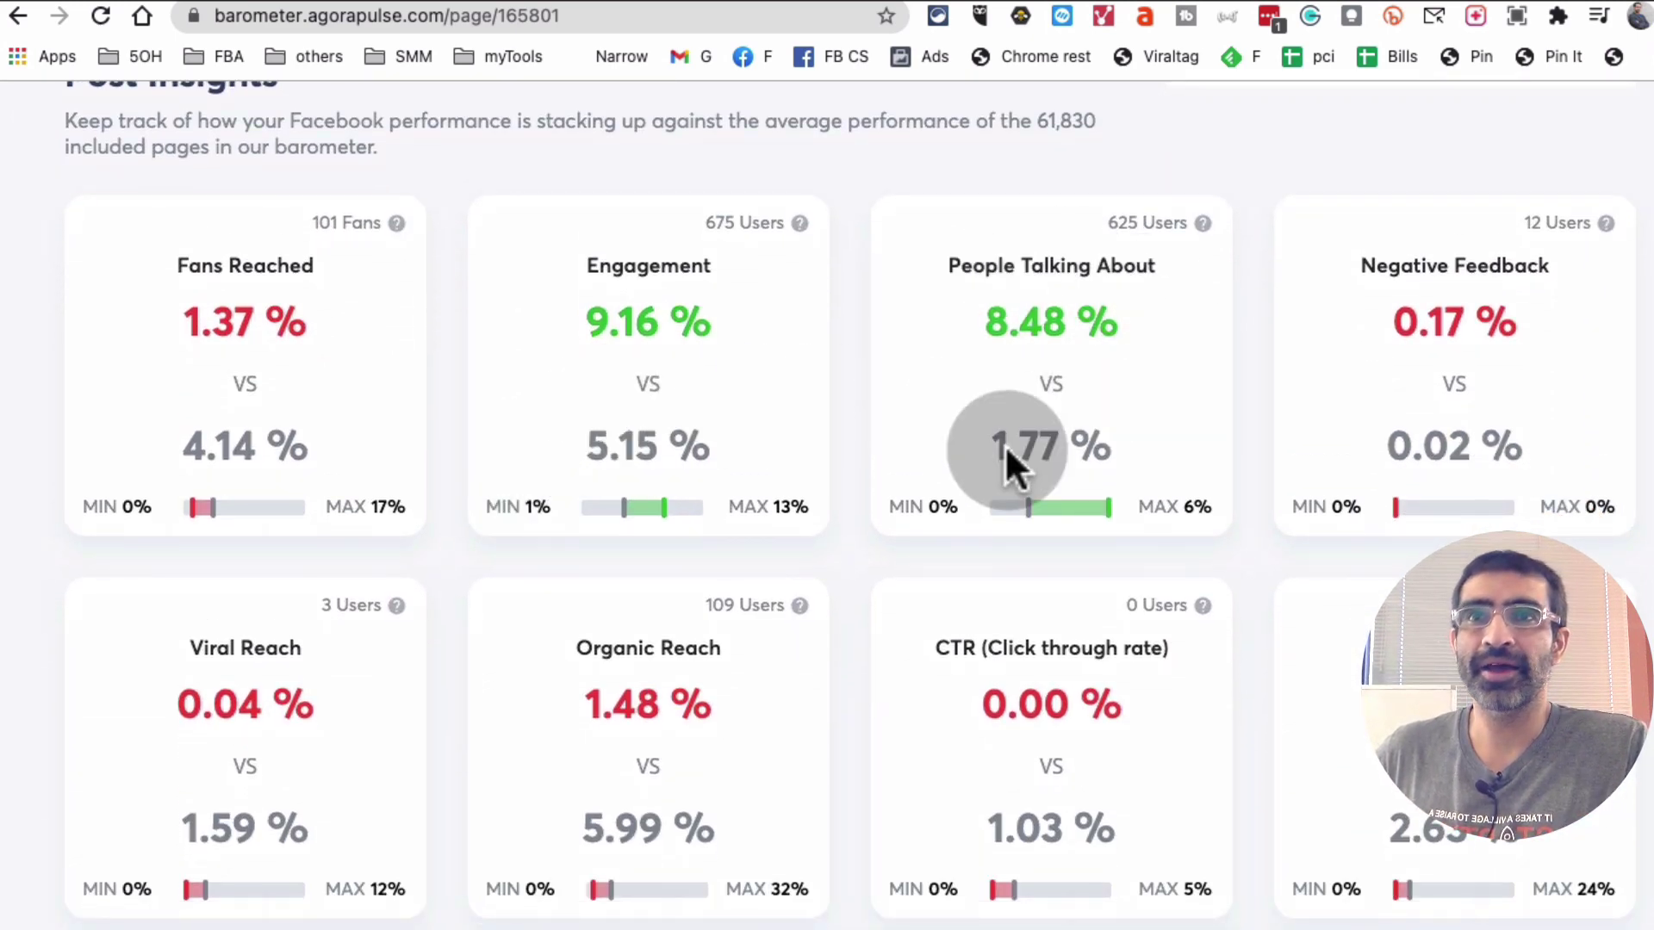
{"action": "scroll", "coordinate": [1064, 485], "scroll_direction": "down", "scroll_amount": 3}
{"action": "scroll", "coordinate": [1065, 484], "scroll_direction": "up", "scroll_amount": 3}
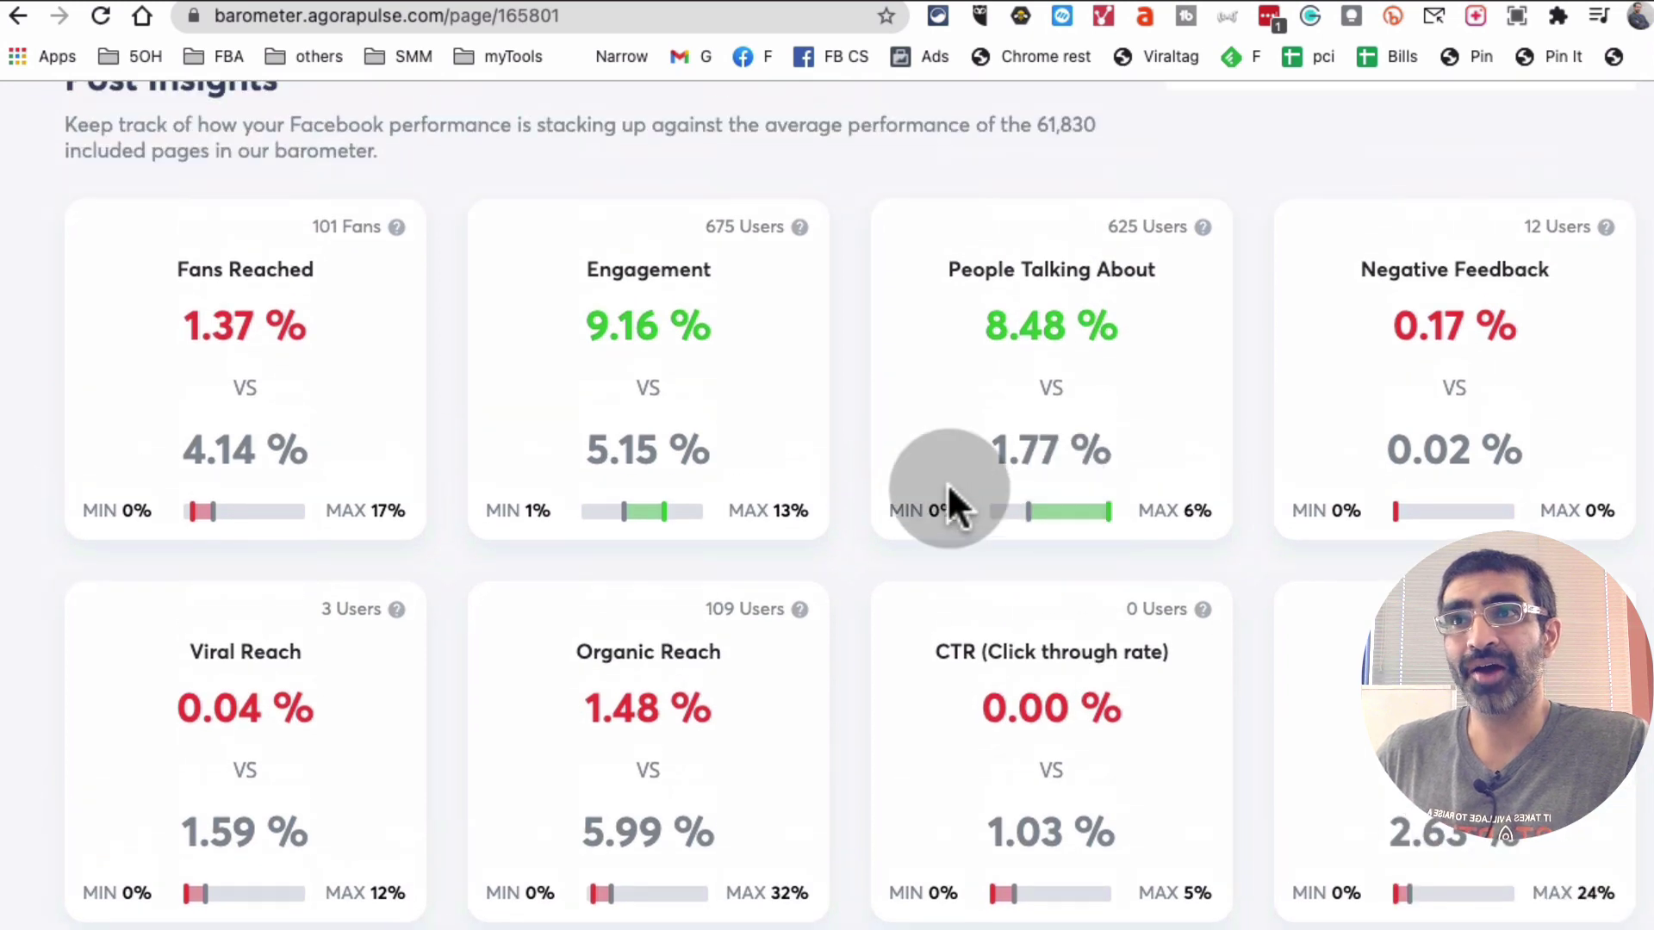
{"action": "scroll", "coordinate": [430, 362], "scroll_direction": "down", "scroll_amount": 4}
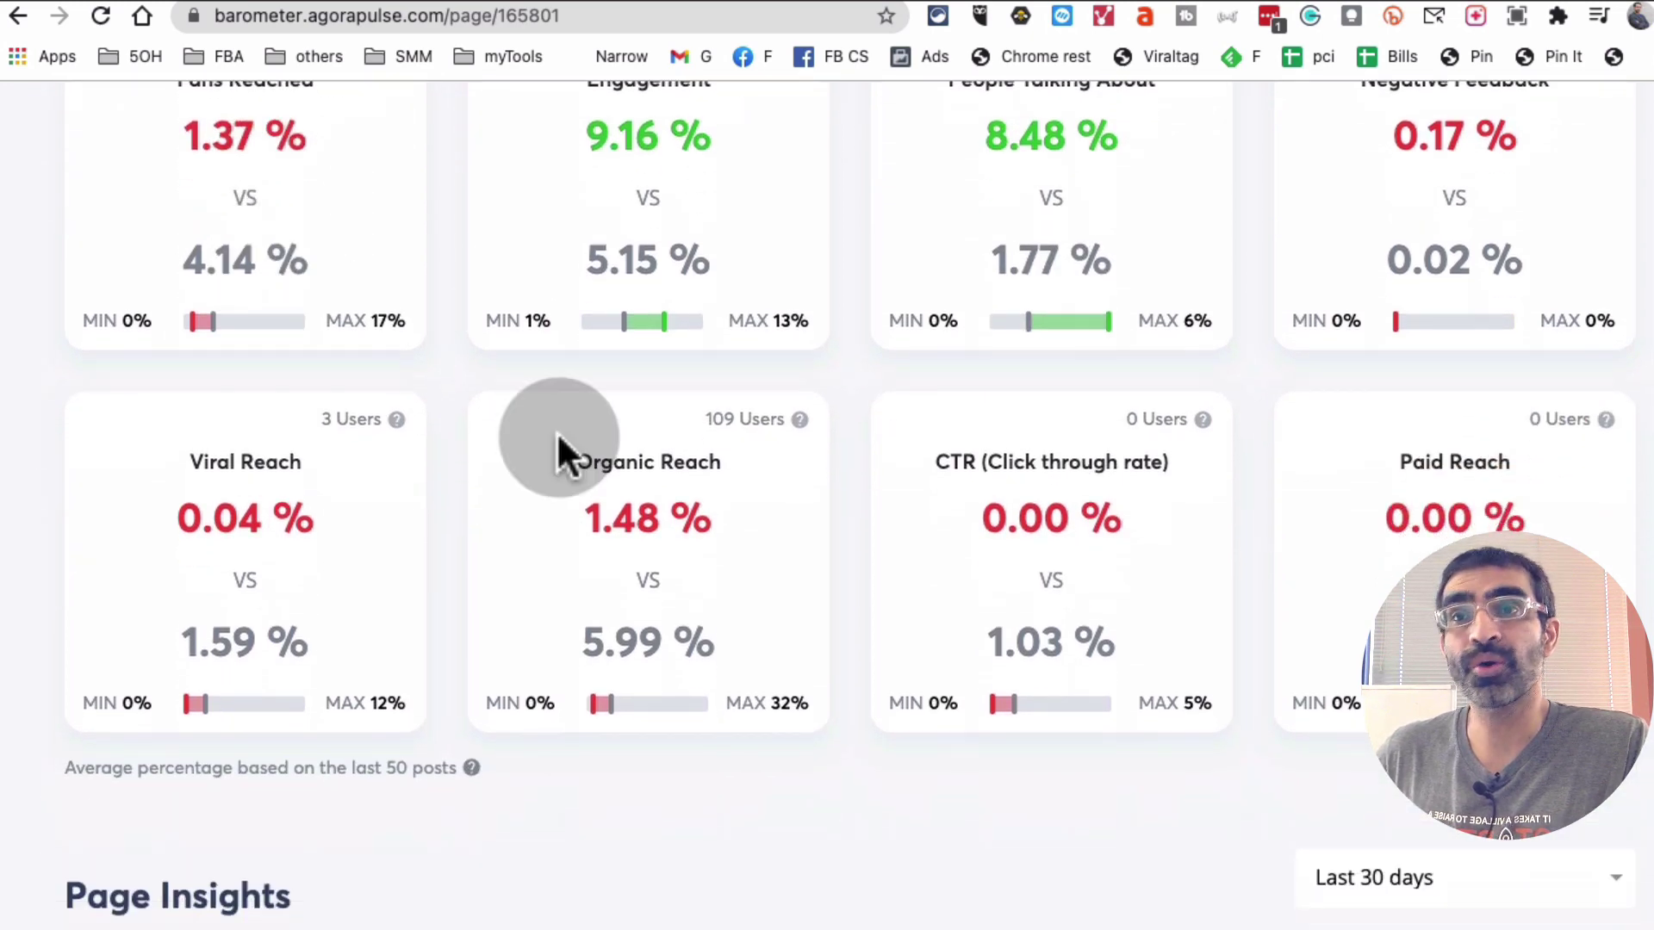
{"action": "scroll", "coordinate": [708, 616], "scroll_direction": "up", "scroll_amount": 1}
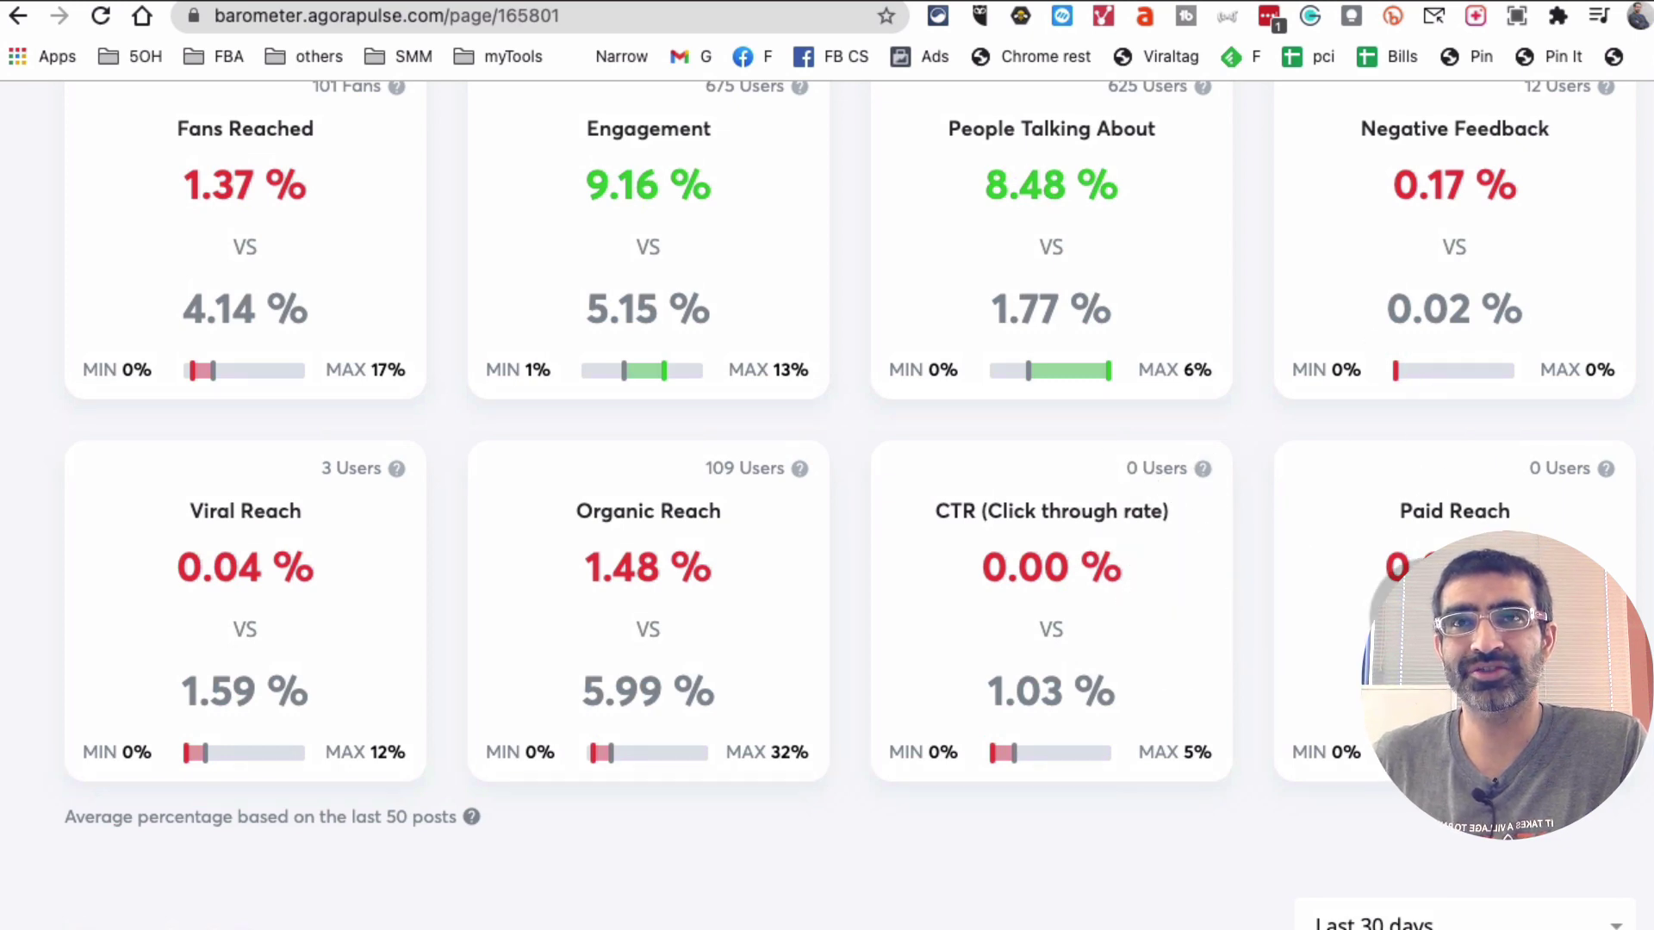
{"action": "scroll", "coordinate": [1542, 527], "scroll_direction": "up", "scroll_amount": 2}
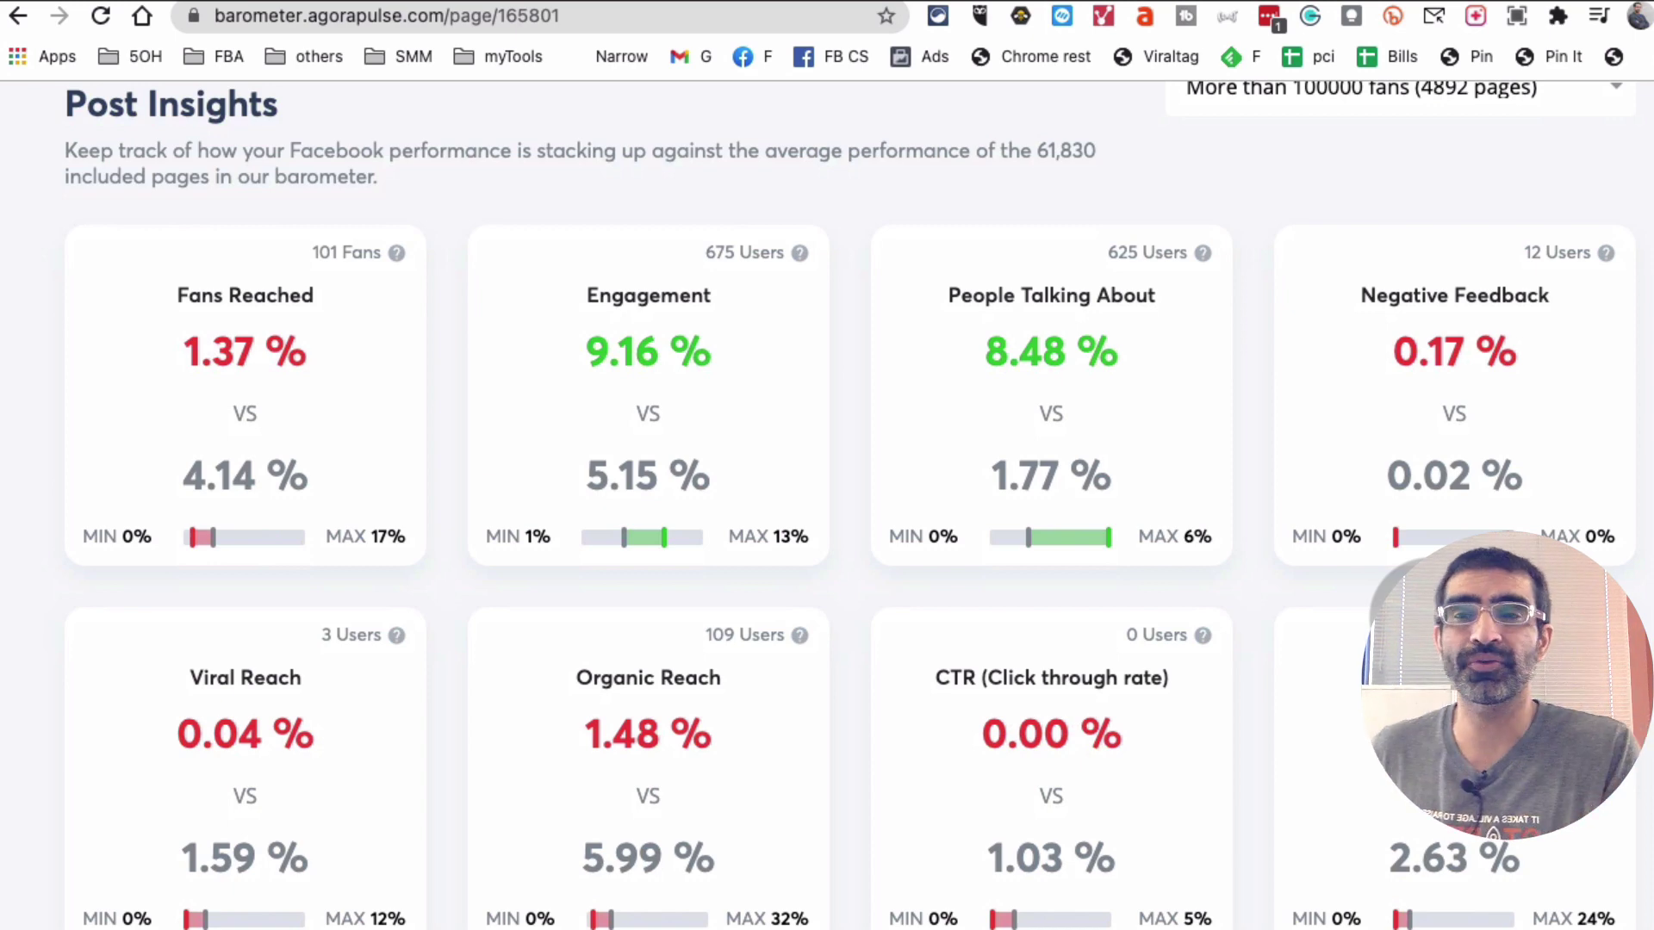
- Highlight the footnote explaining Post Insights use the last 50 posts
{"action": "scroll", "coordinate": [827, 517], "scroll_direction": "down", "scroll_amount": 4}
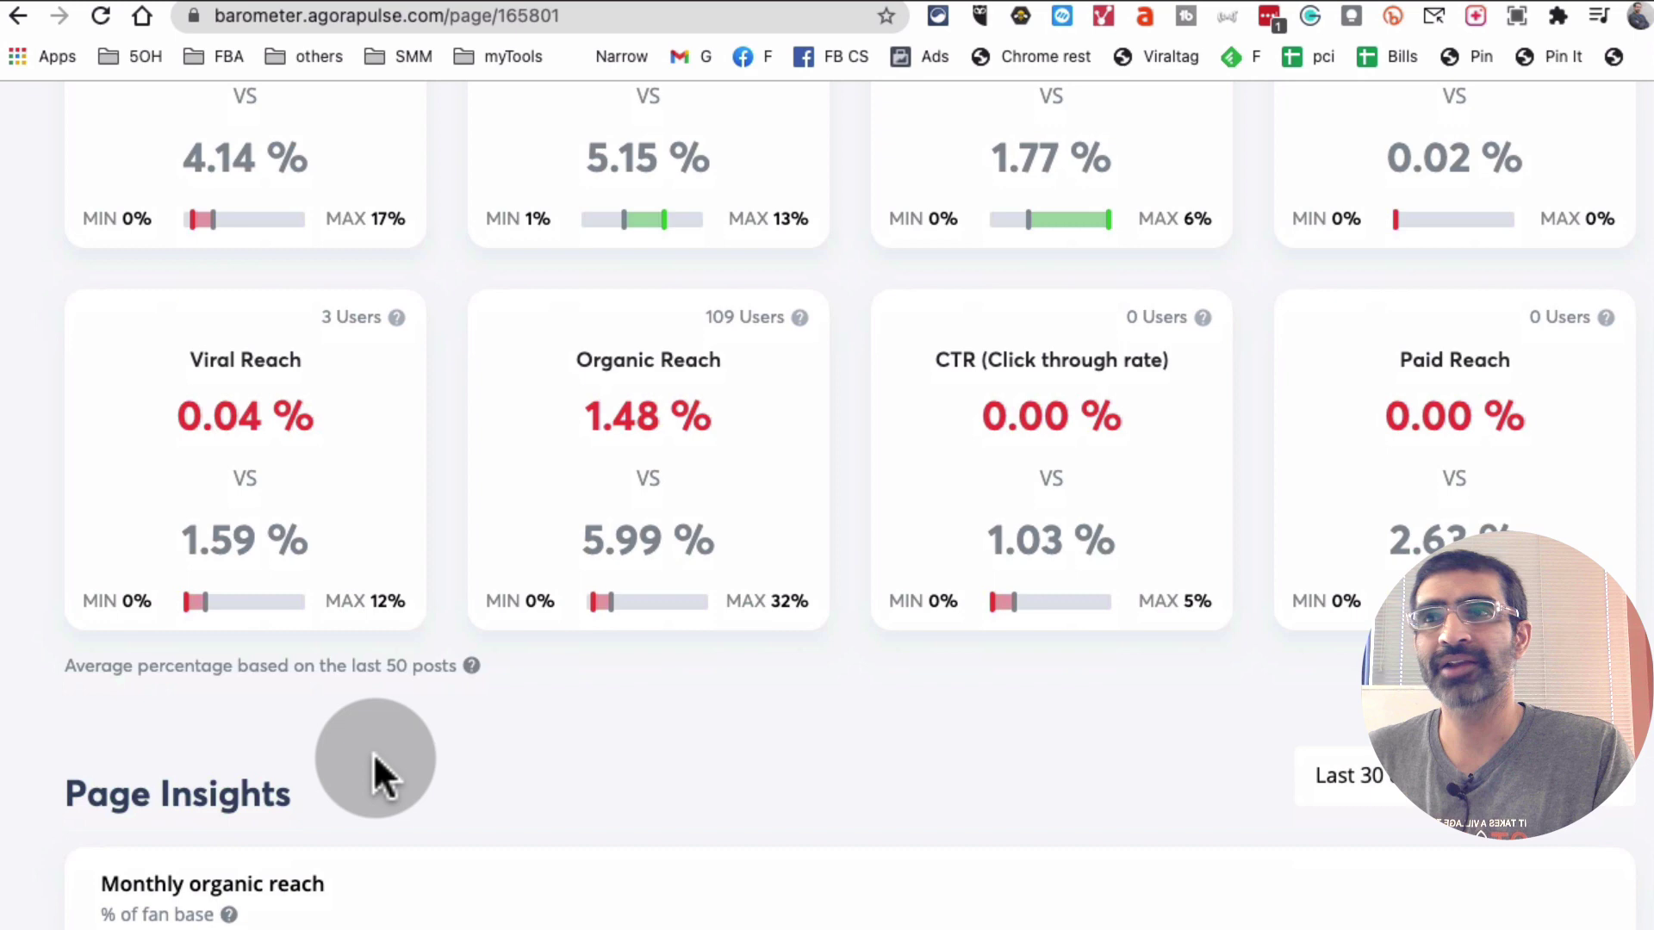
{"action": "triple_click", "coordinate": [270, 669]}
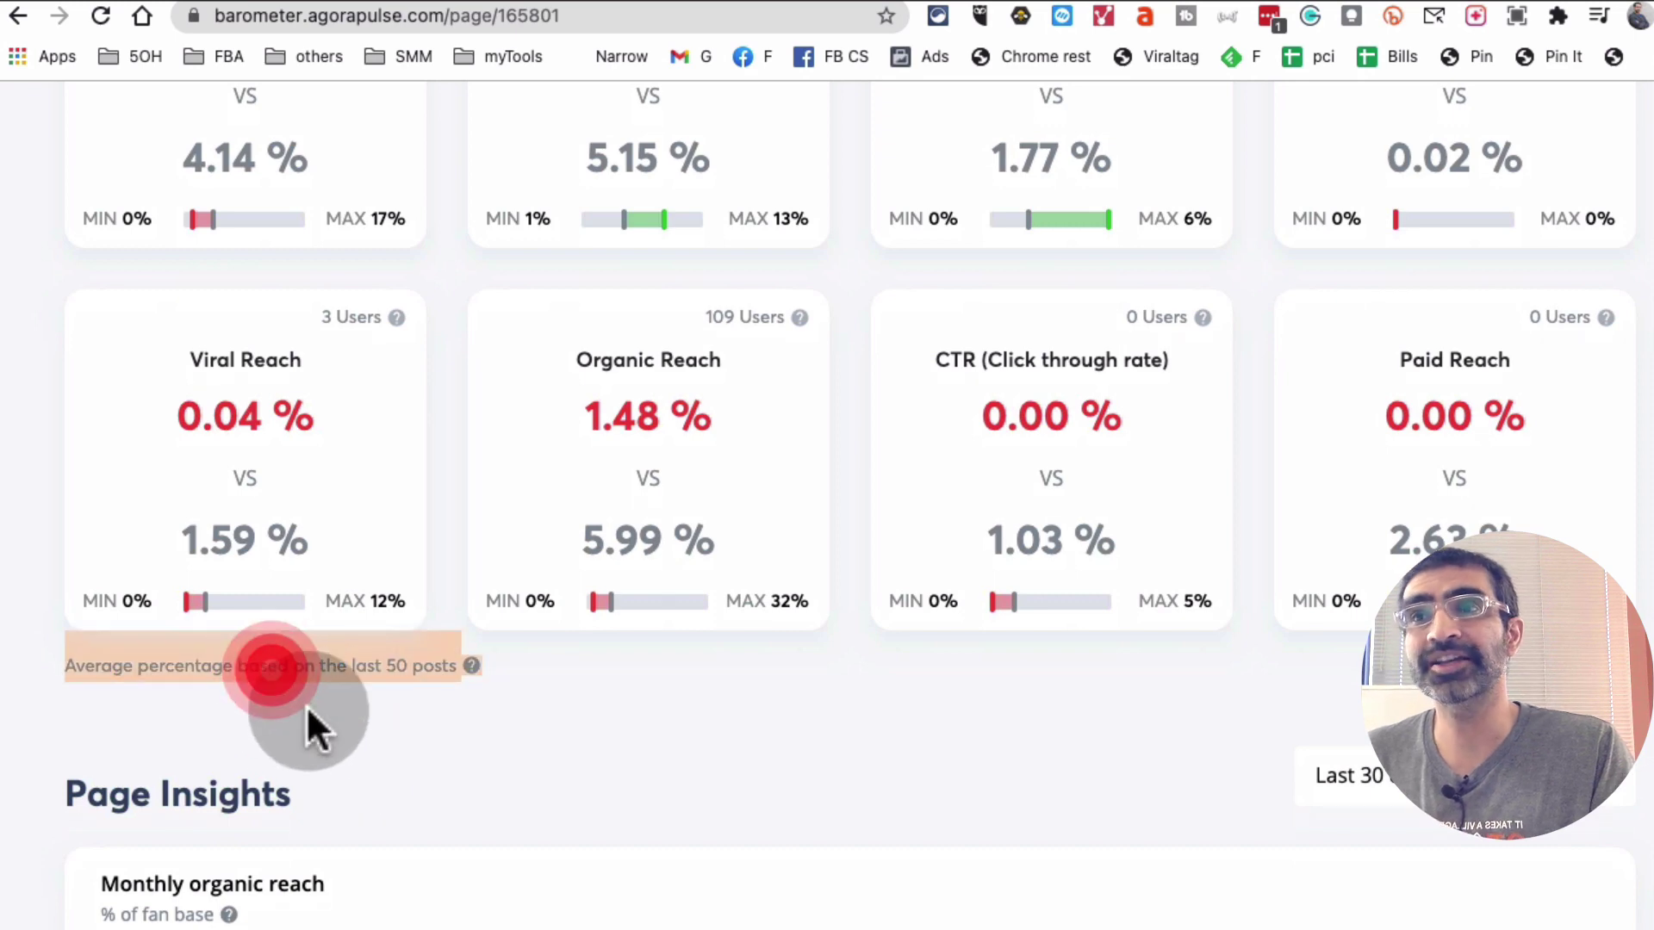
{"action": "left_click", "coordinate": [461, 708]}
{"action": "scroll", "coordinate": [452, 668], "scroll_direction": "up", "scroll_amount": 5}
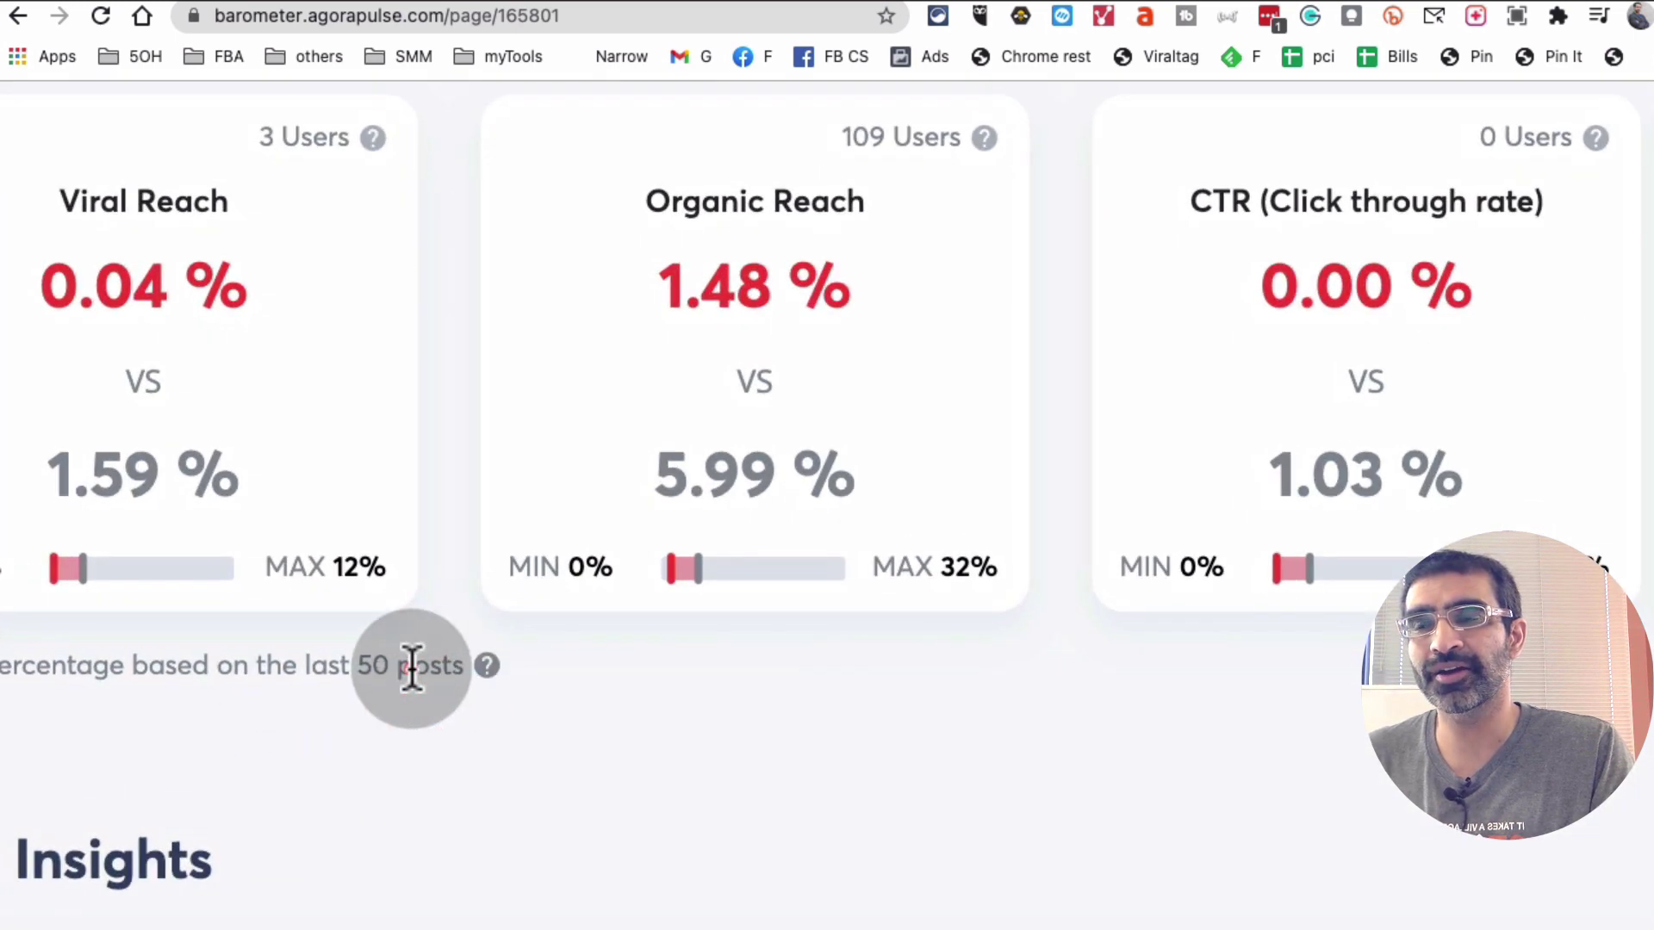
{"action": "triple_click", "coordinate": [412, 668]}
- Change the Page Insights date range from Last 30 days to Last 90 days
{"action": "scroll", "coordinate": [406, 701], "scroll_direction": "down", "scroll_amount": 5}
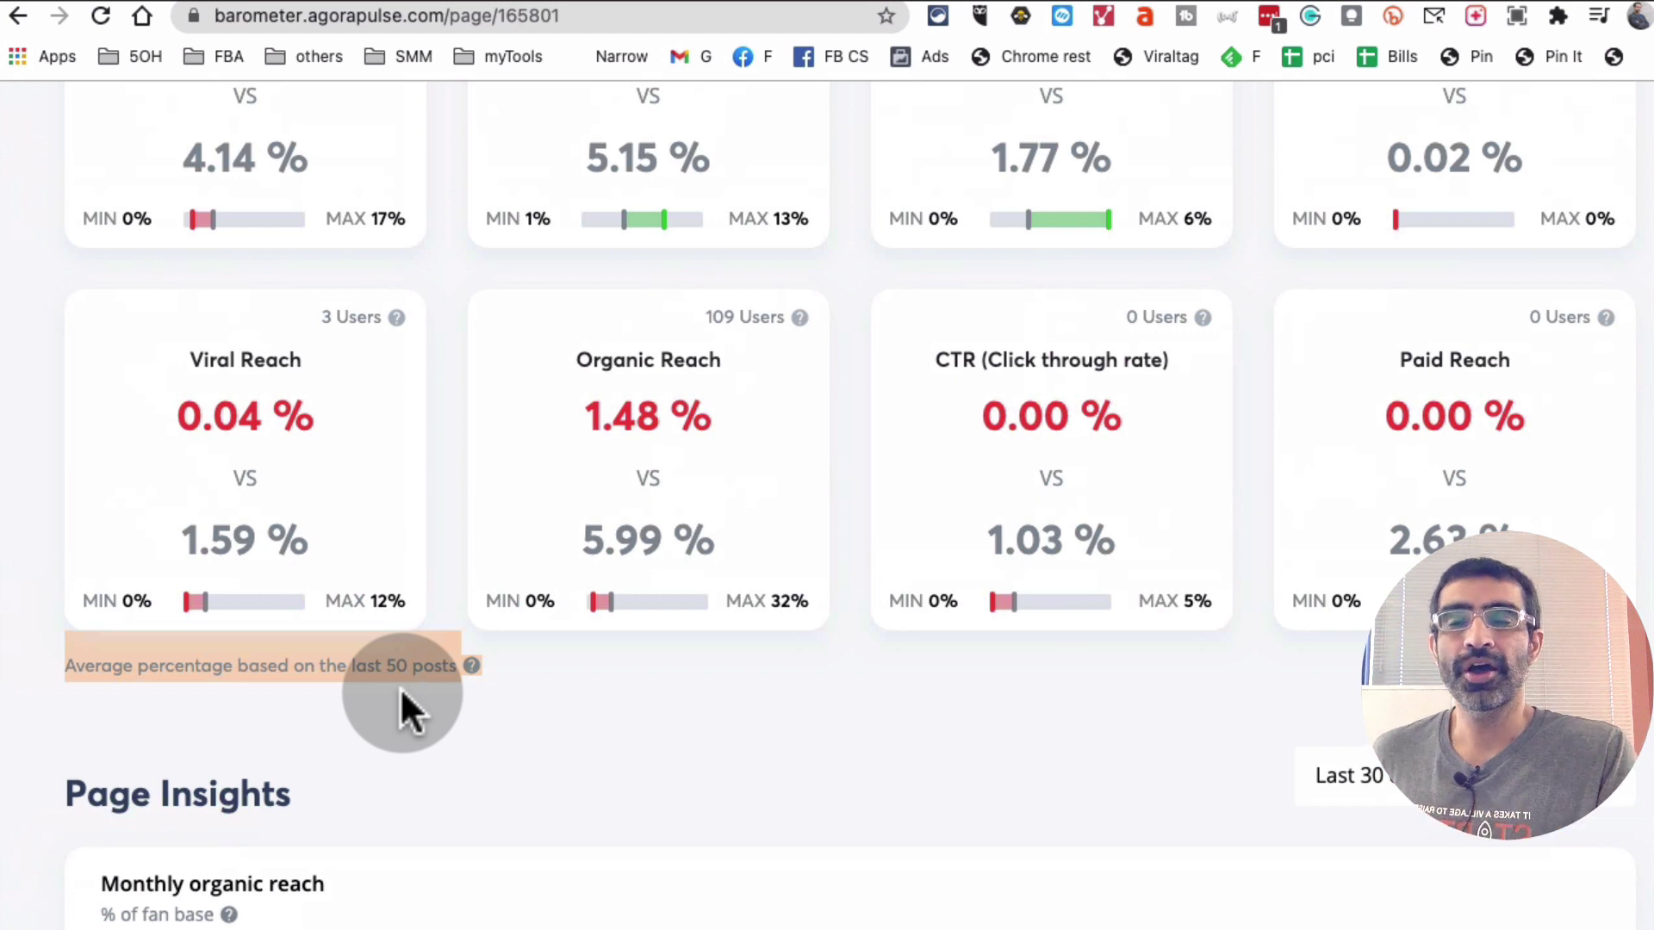
{"action": "scroll", "coordinate": [402, 694], "scroll_direction": "down", "scroll_amount": 6}
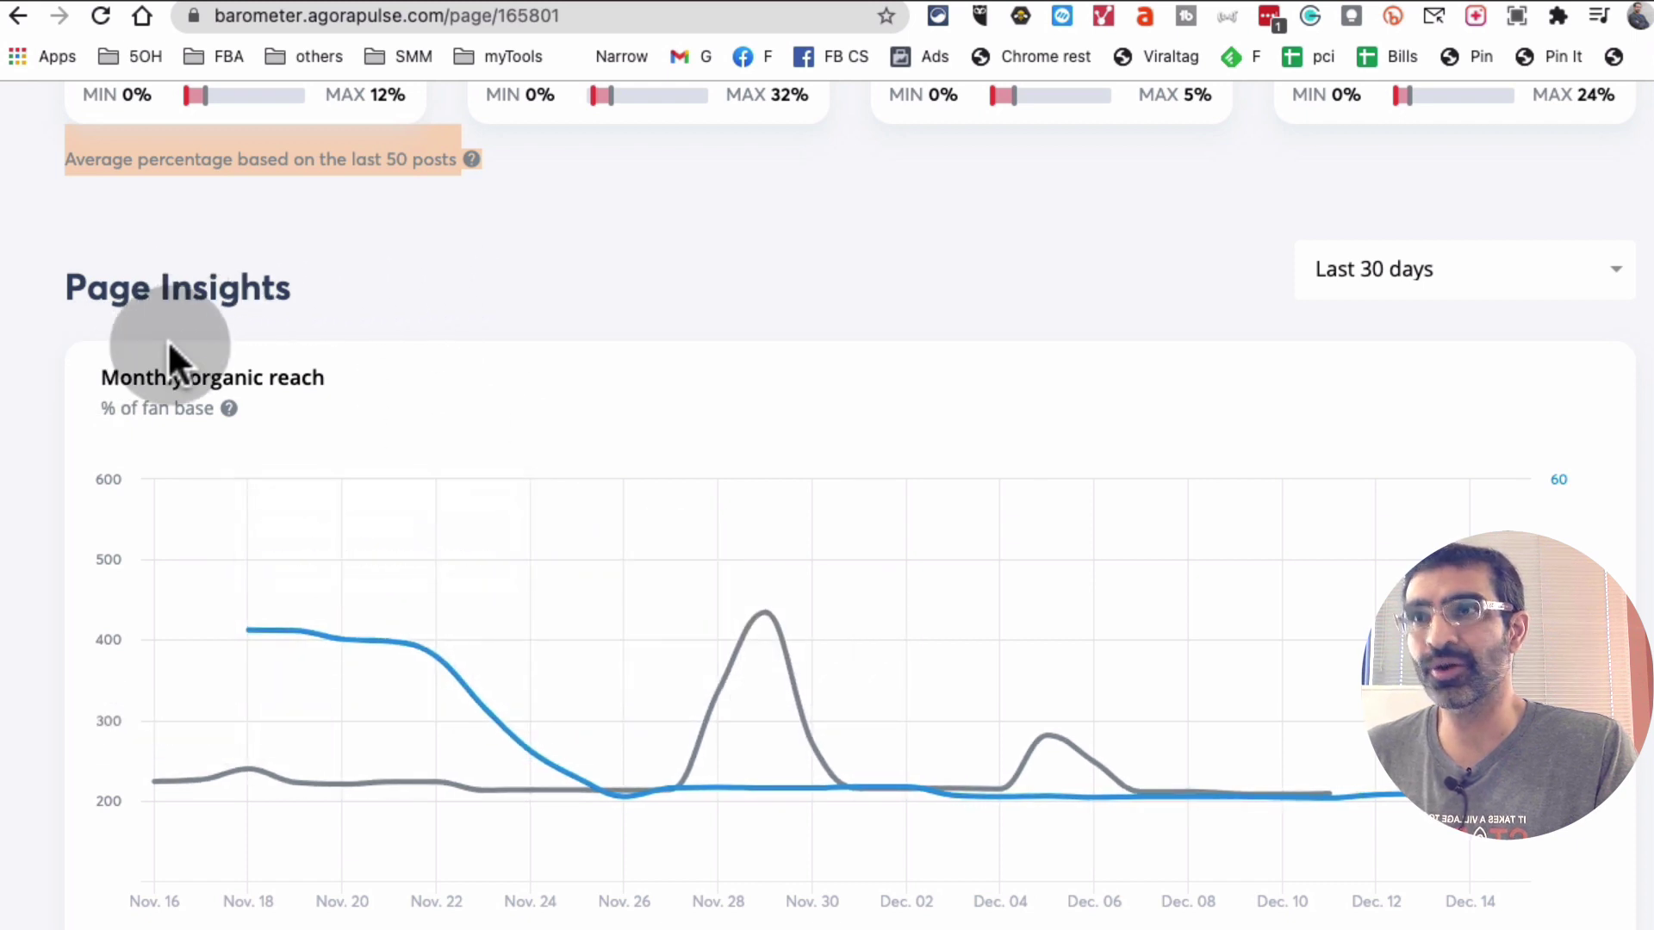
{"action": "left_click", "coordinate": [1502, 269]}
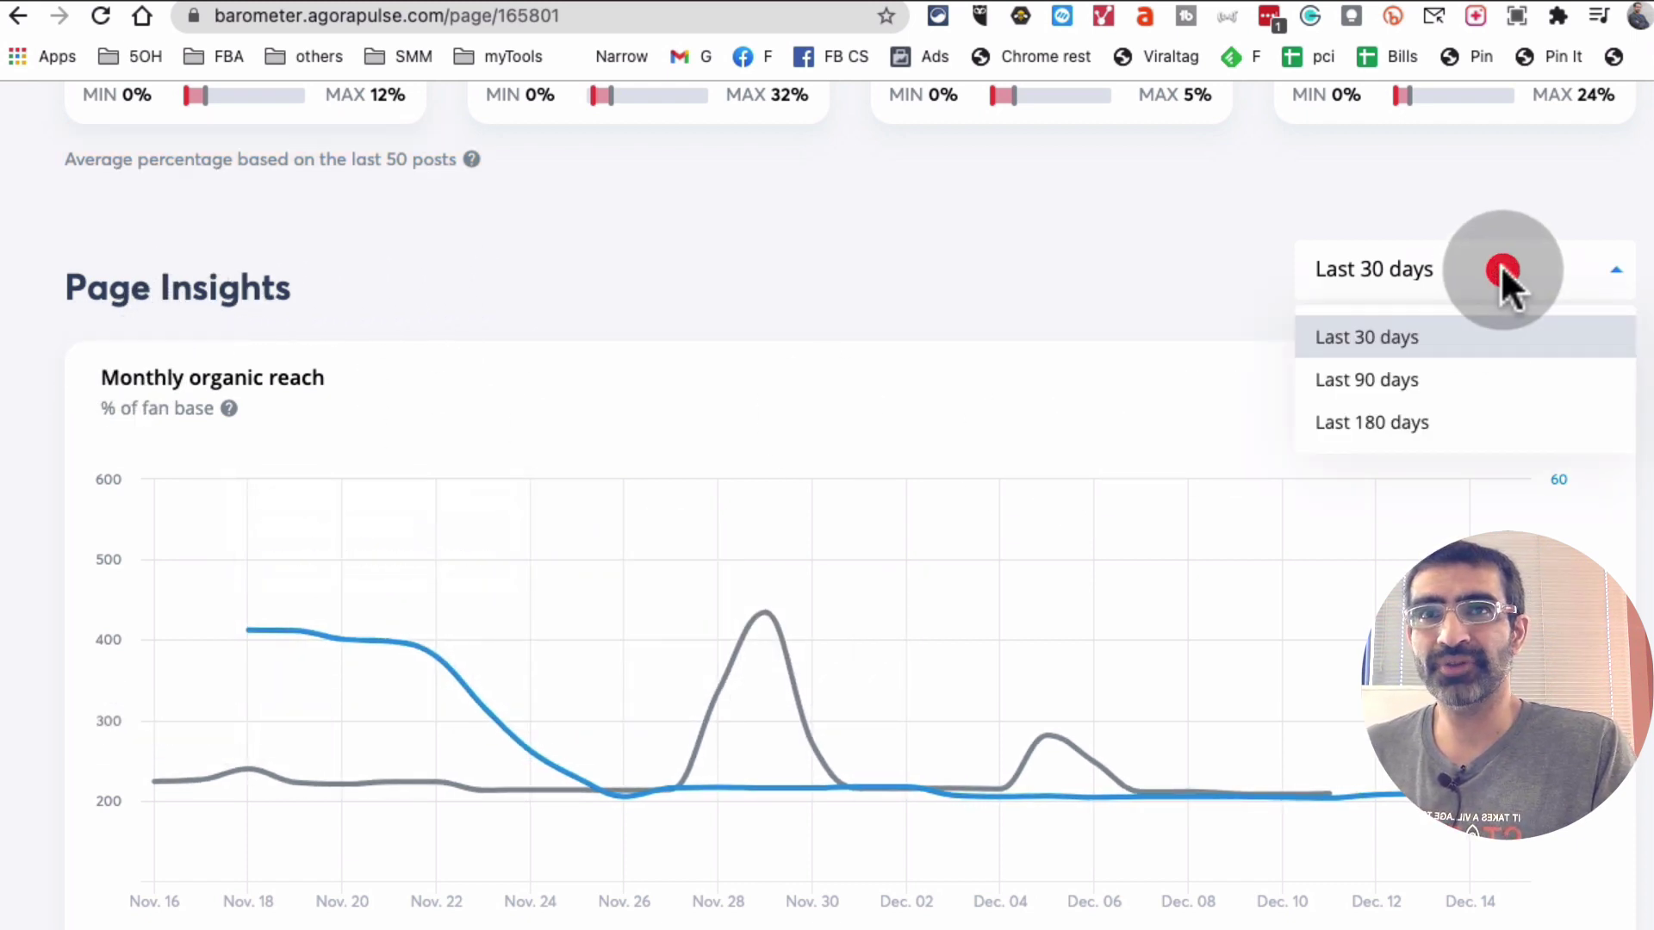
{"action": "left_click", "coordinate": [1444, 384]}
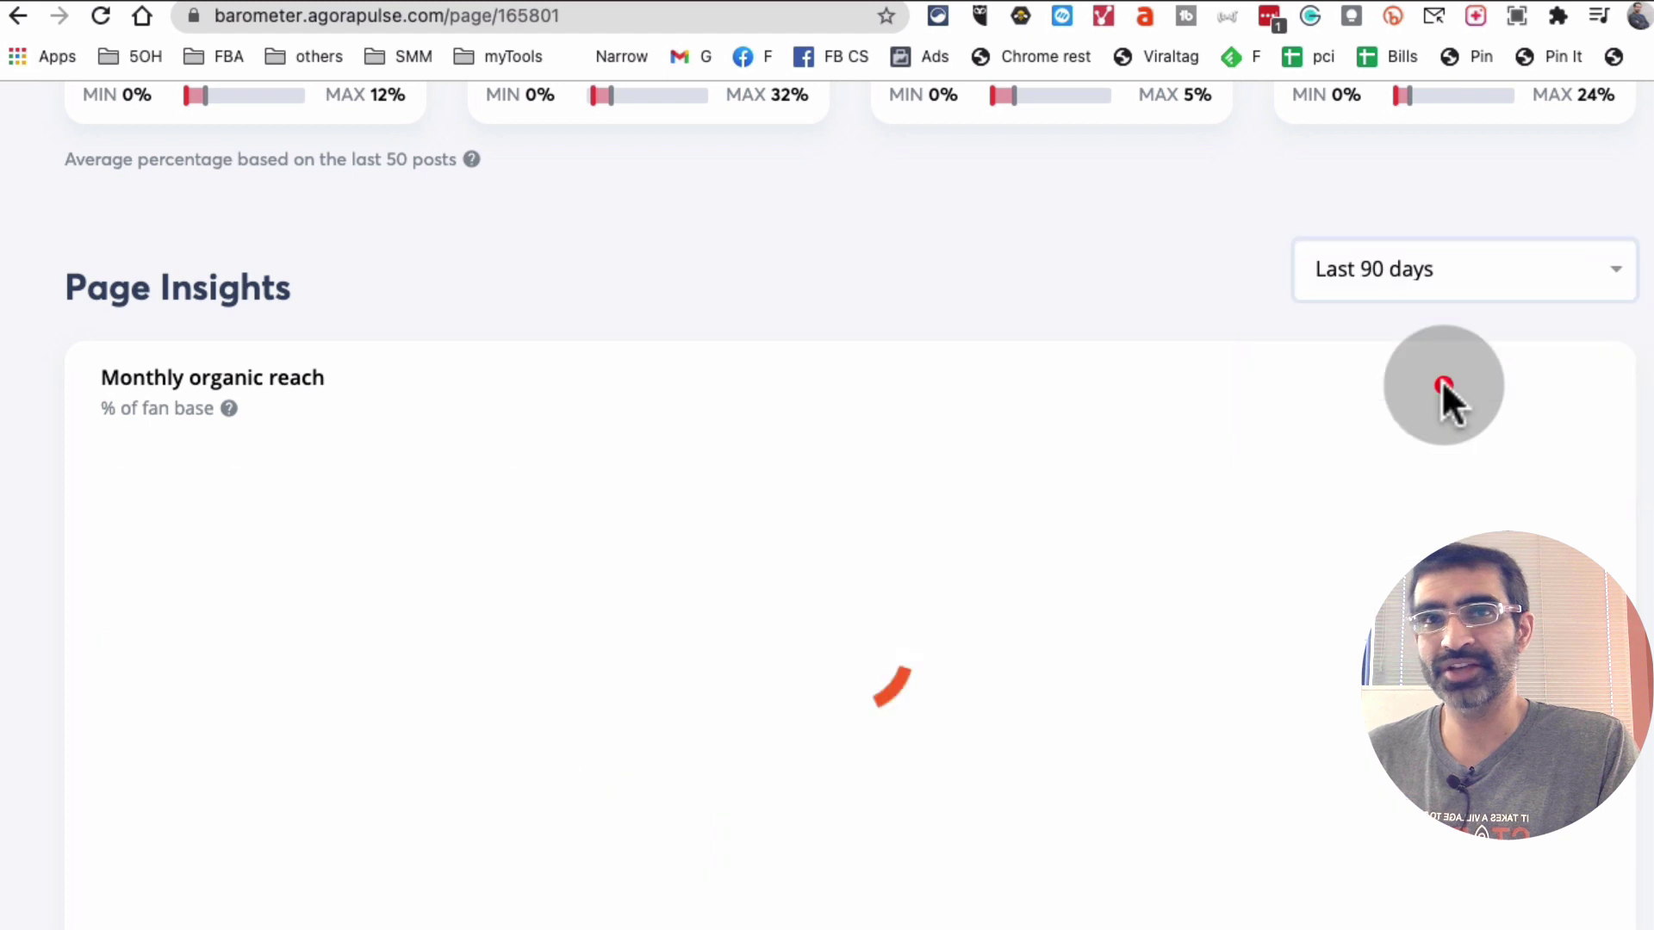
{"action": "scroll", "coordinate": [517, 596], "scroll_direction": "down", "scroll_amount": 2}
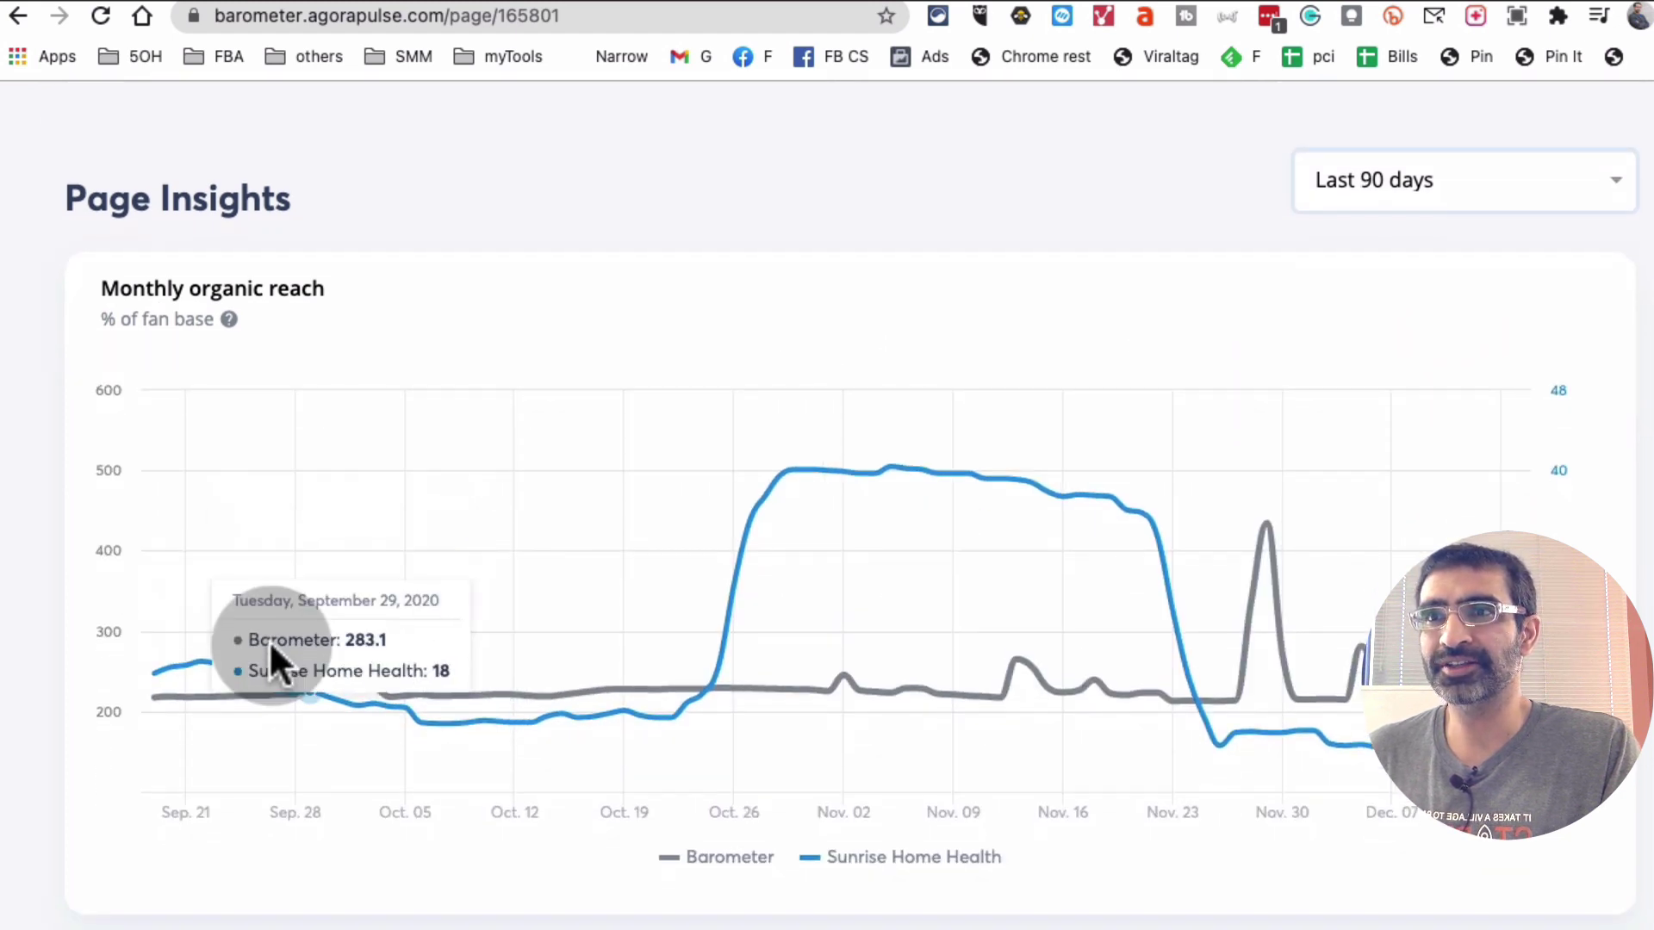
{"action": "scroll", "coordinate": [739, 701], "scroll_direction": "down", "scroll_amount": 2}
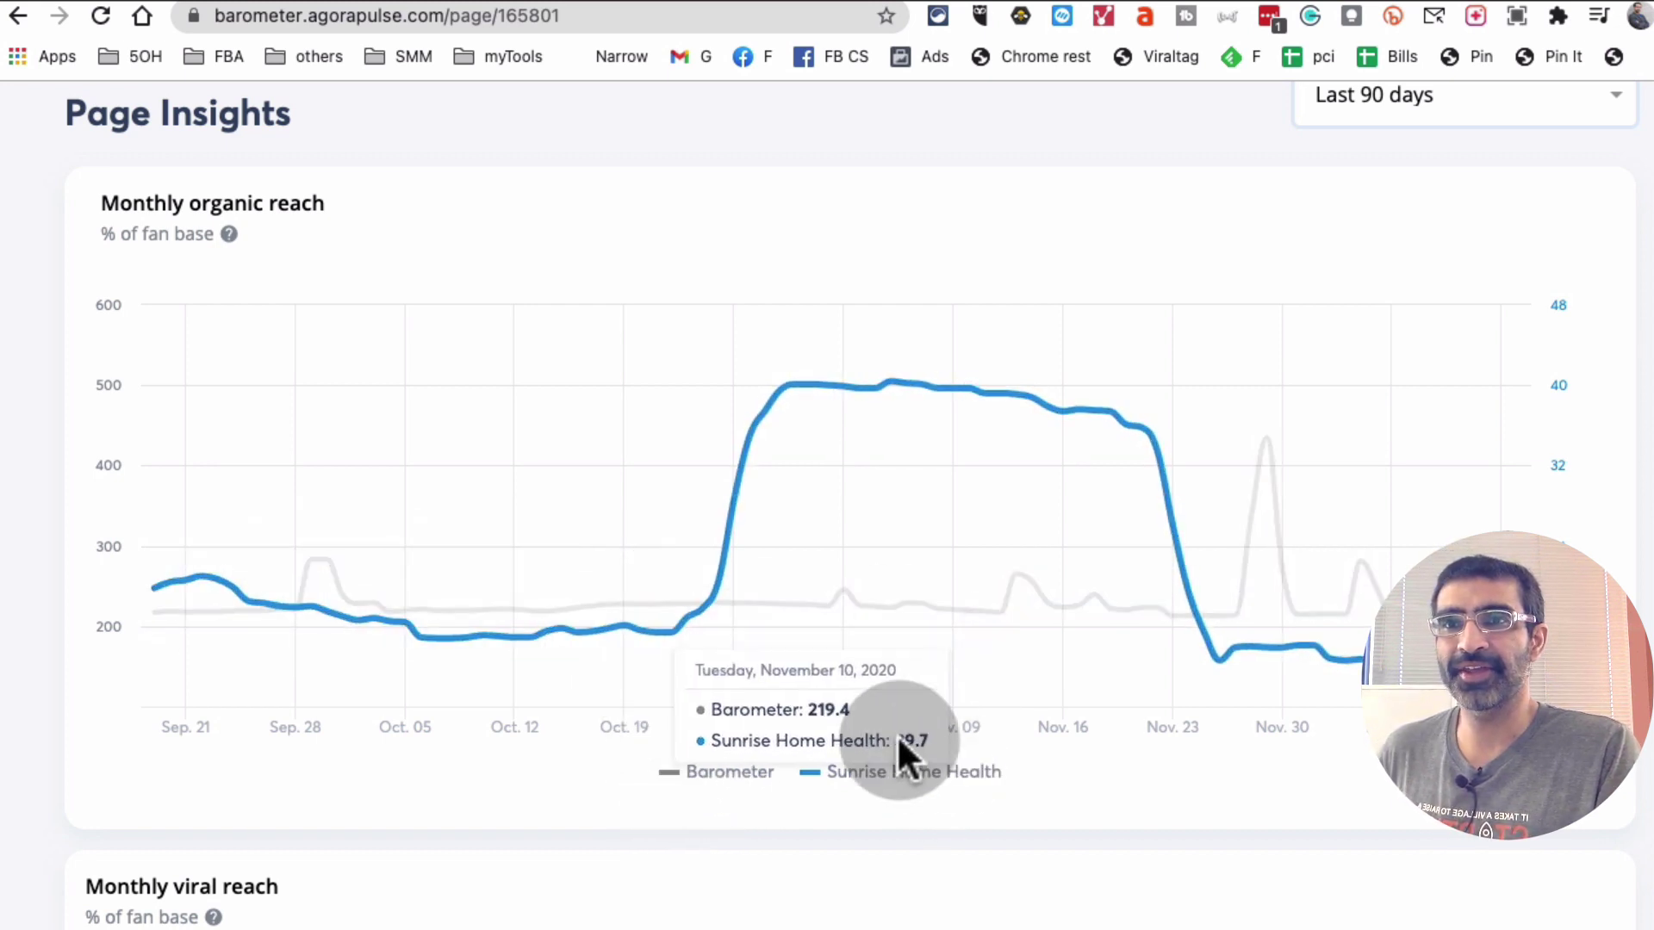
{"action": "scroll", "coordinate": [1311, 619], "scroll_direction": "down", "scroll_amount": 1}
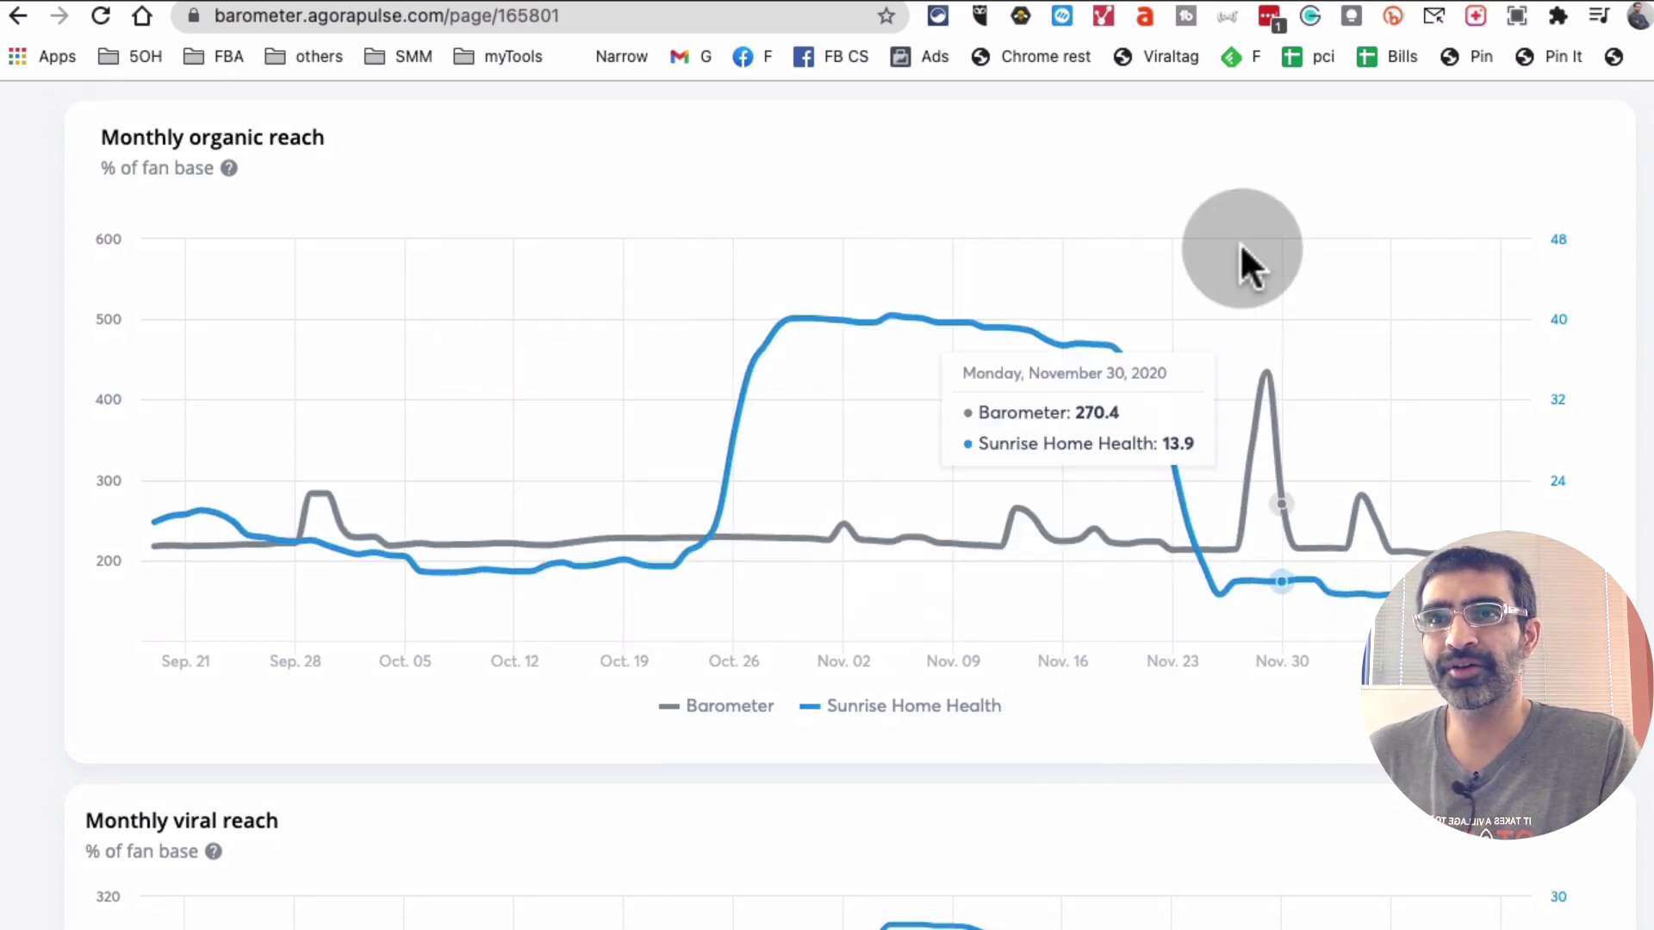
{"action": "scroll", "coordinate": [937, 453], "scroll_direction": "down", "scroll_amount": 1}
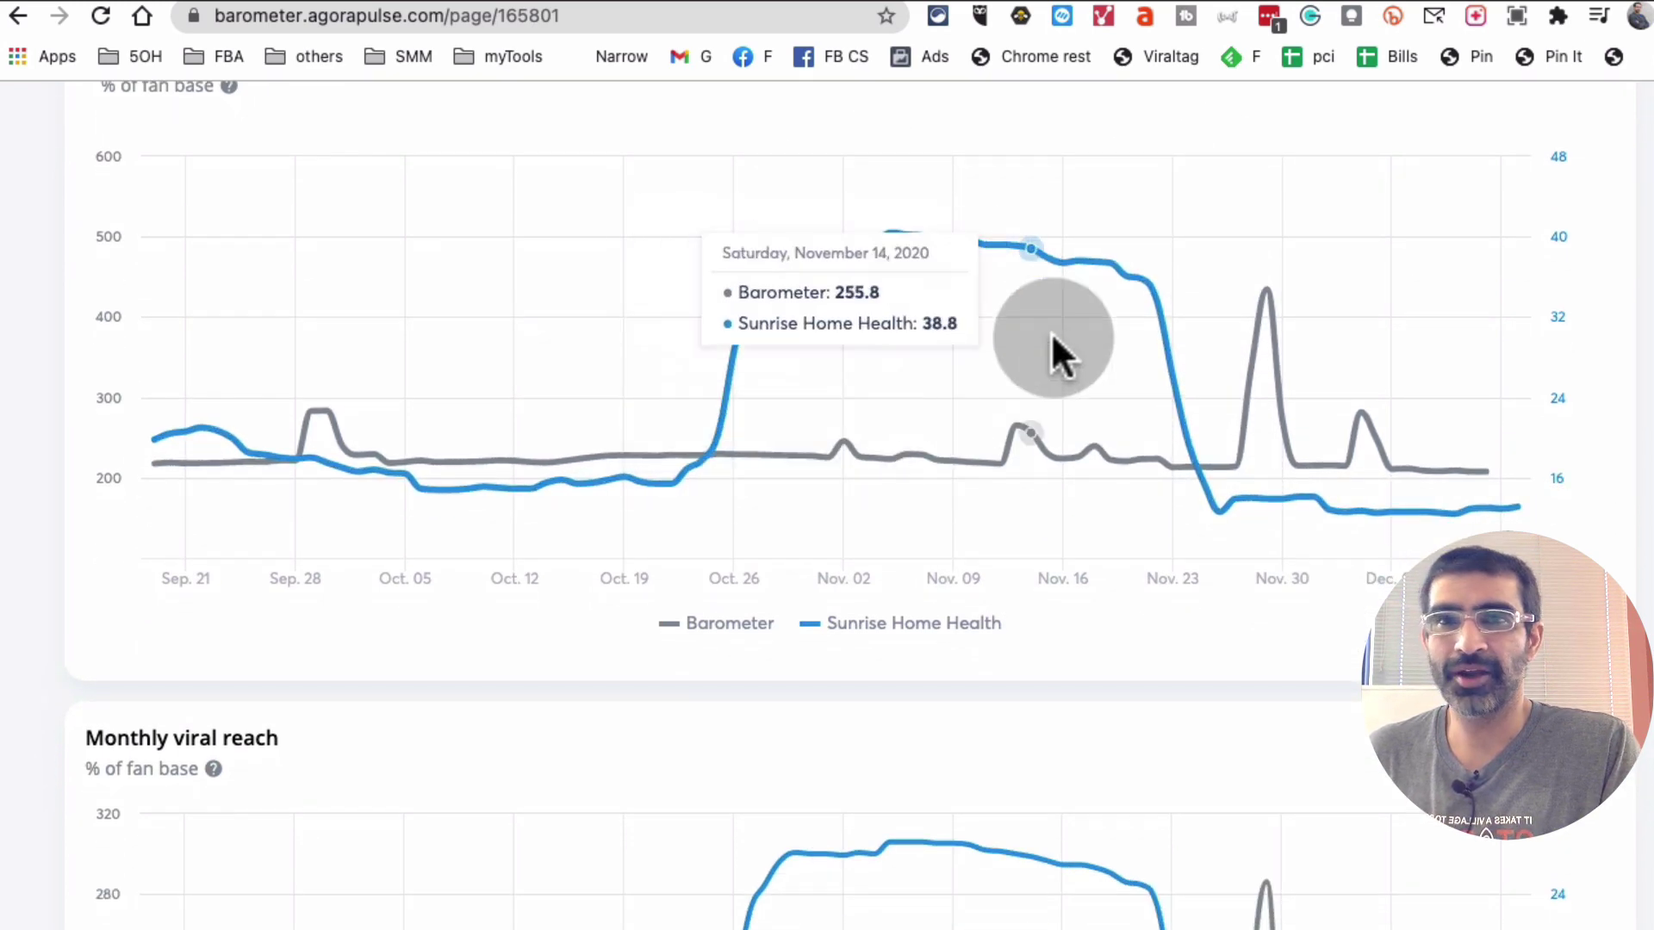
{"action": "scroll", "coordinate": [1012, 542], "scroll_direction": "down", "scroll_amount": 4}
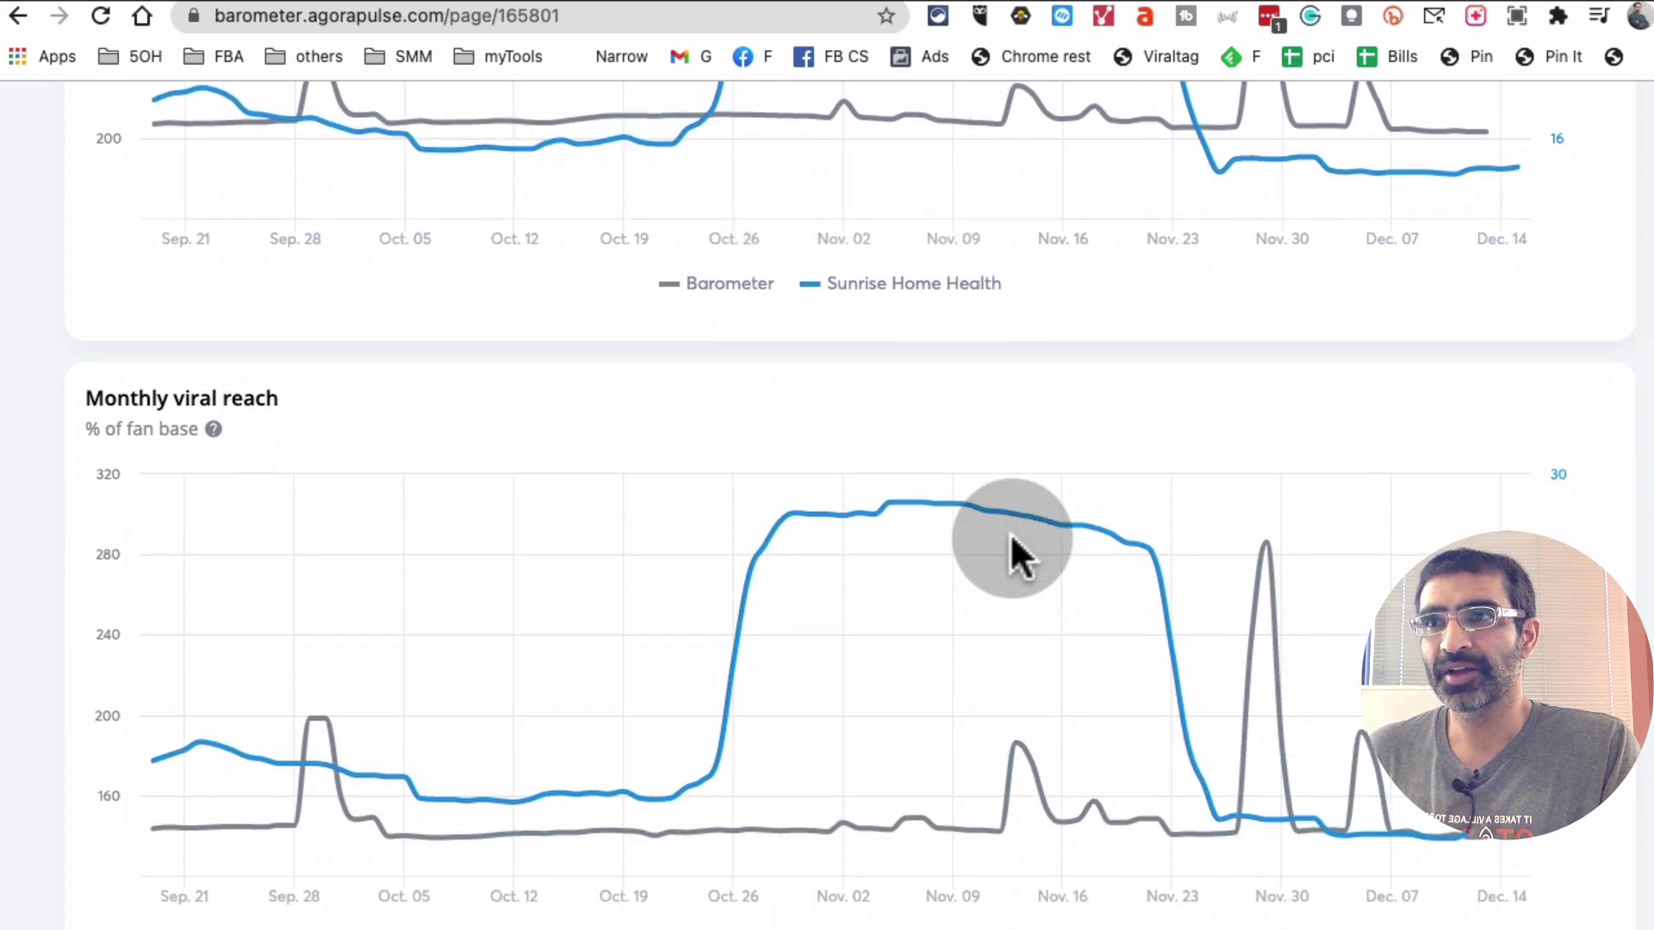
{"action": "scroll", "coordinate": [1086, 635], "scroll_direction": "down", "scroll_amount": 5}
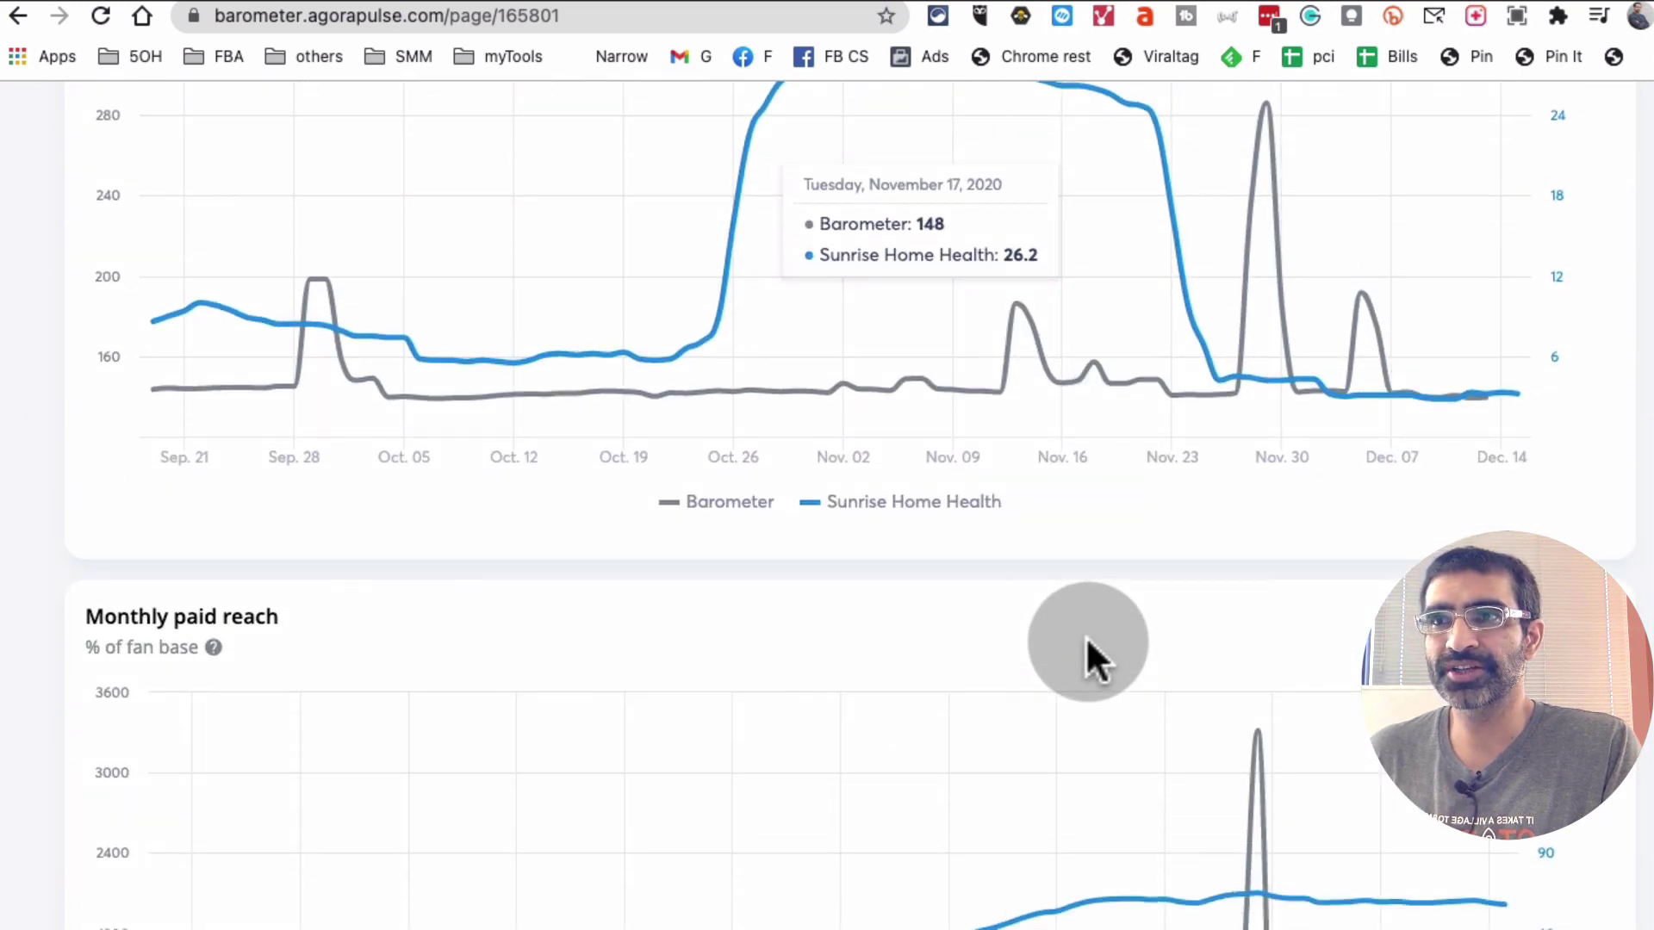
{"action": "scroll", "coordinate": [1086, 636], "scroll_direction": "down", "scroll_amount": 4}
{"action": "scroll", "coordinate": [1085, 636], "scroll_direction": "down", "scroll_amount": 2}
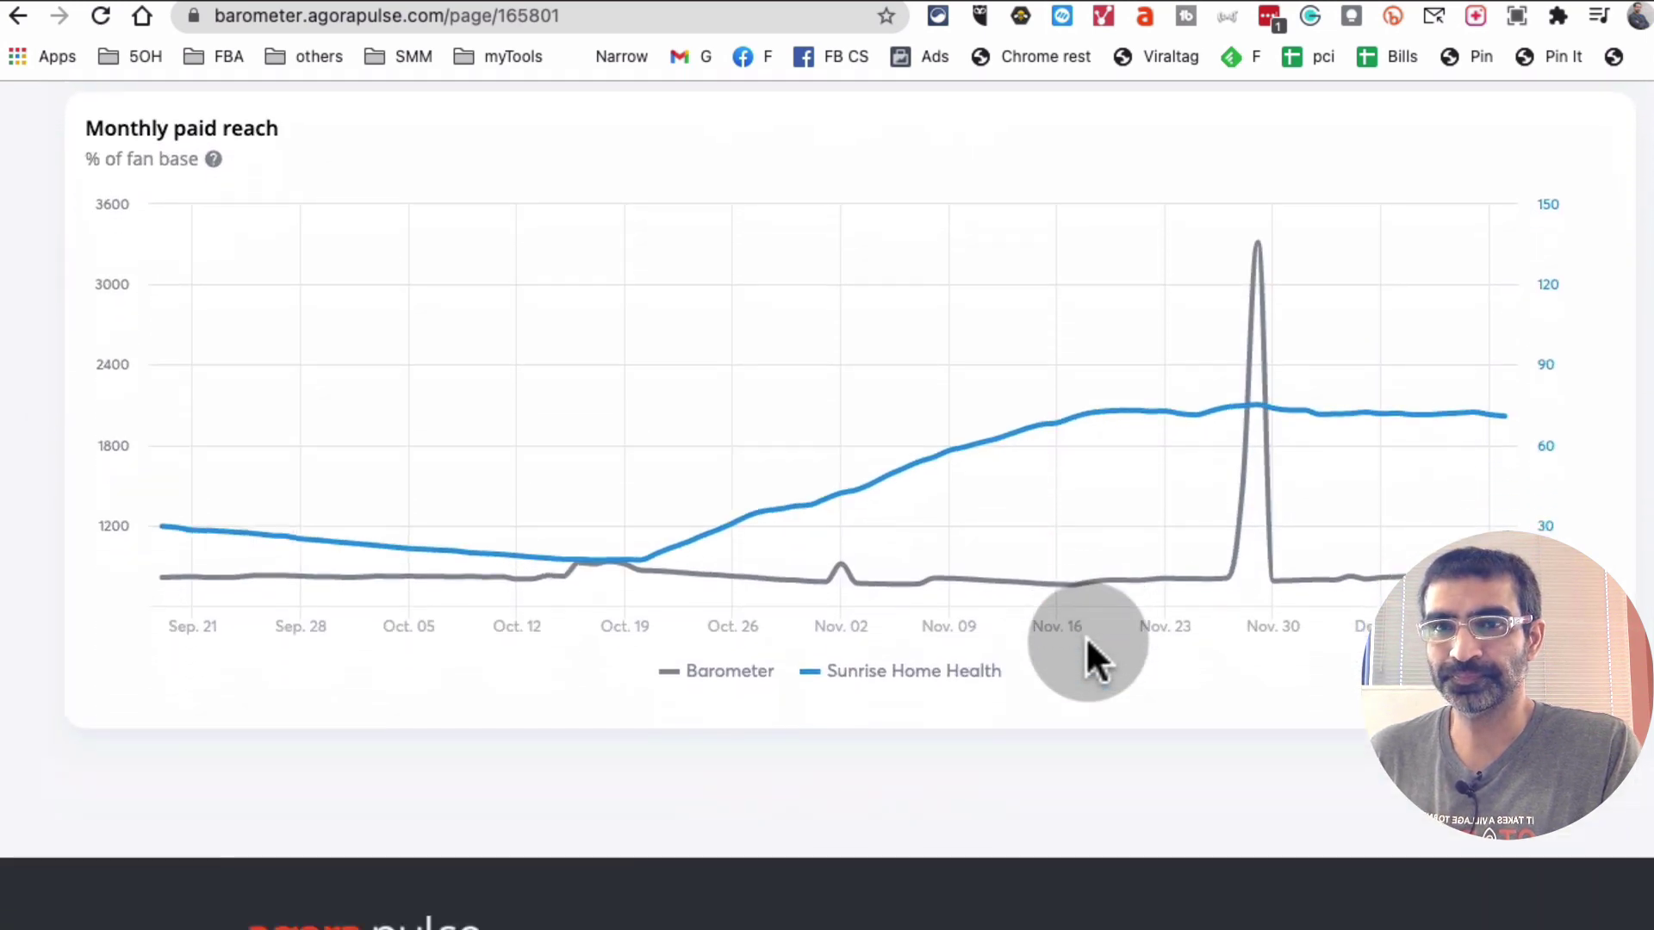
{"action": "scroll", "coordinate": [1085, 635], "scroll_direction": "down", "scroll_amount": 5}
{"action": "scroll", "coordinate": [1086, 636], "scroll_direction": "up", "scroll_amount": 20}
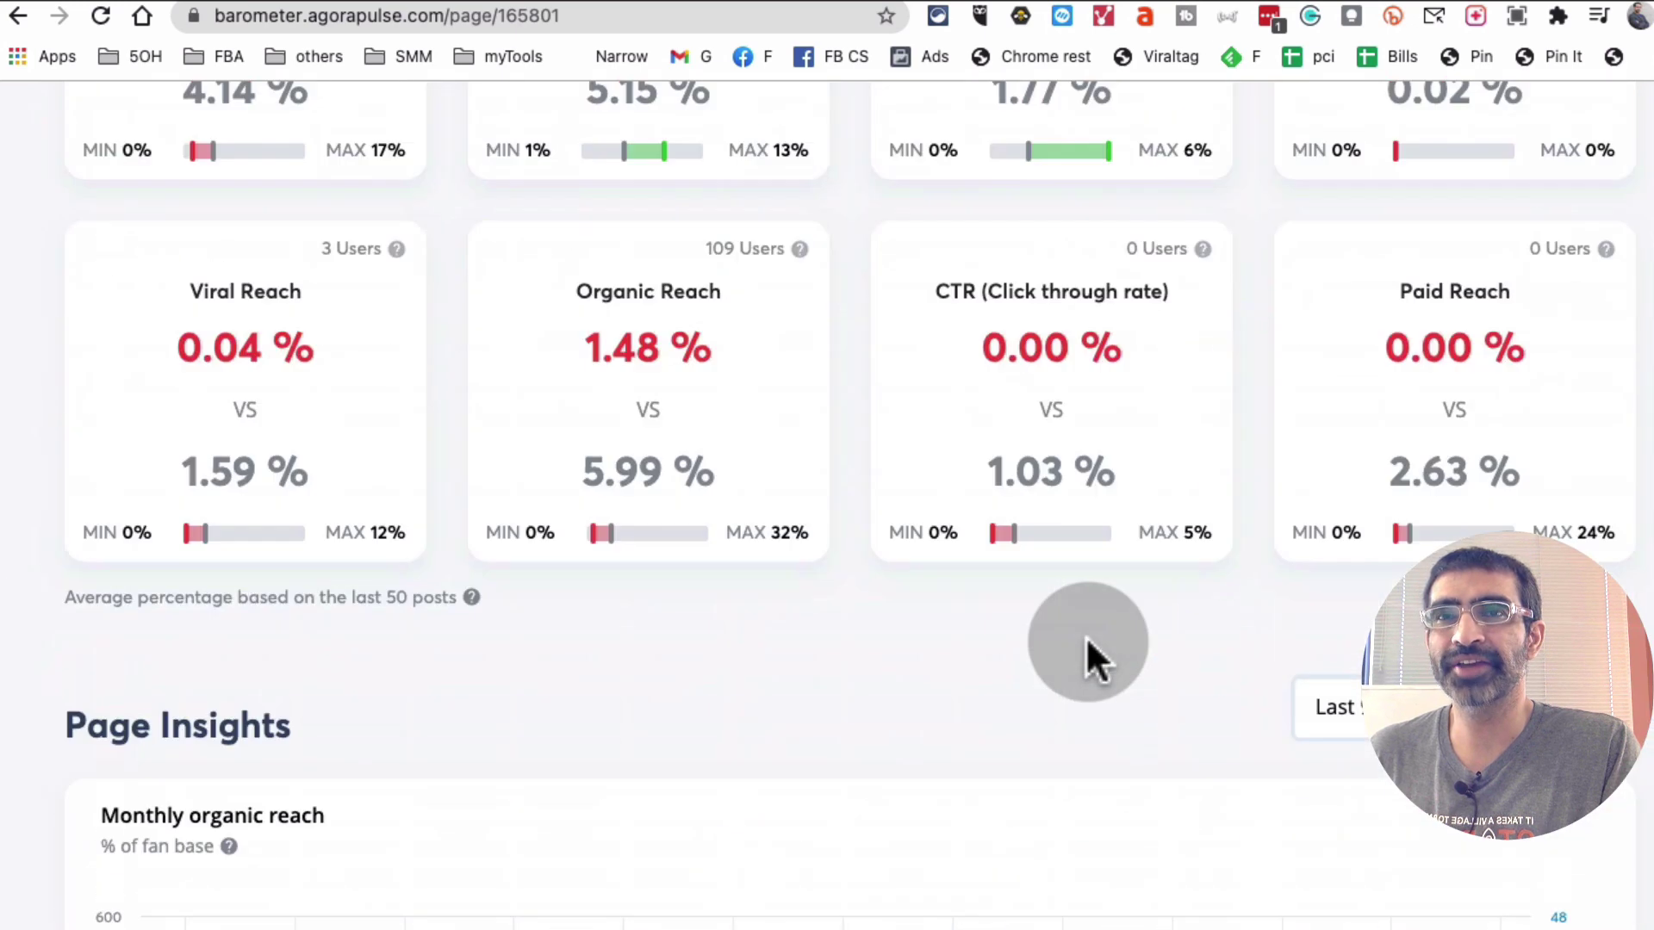
{"action": "scroll", "coordinate": [1086, 635], "scroll_direction": "up", "scroll_amount": 8}
{"action": "scroll", "coordinate": [1085, 636], "scroll_direction": "down", "scroll_amount": 4}
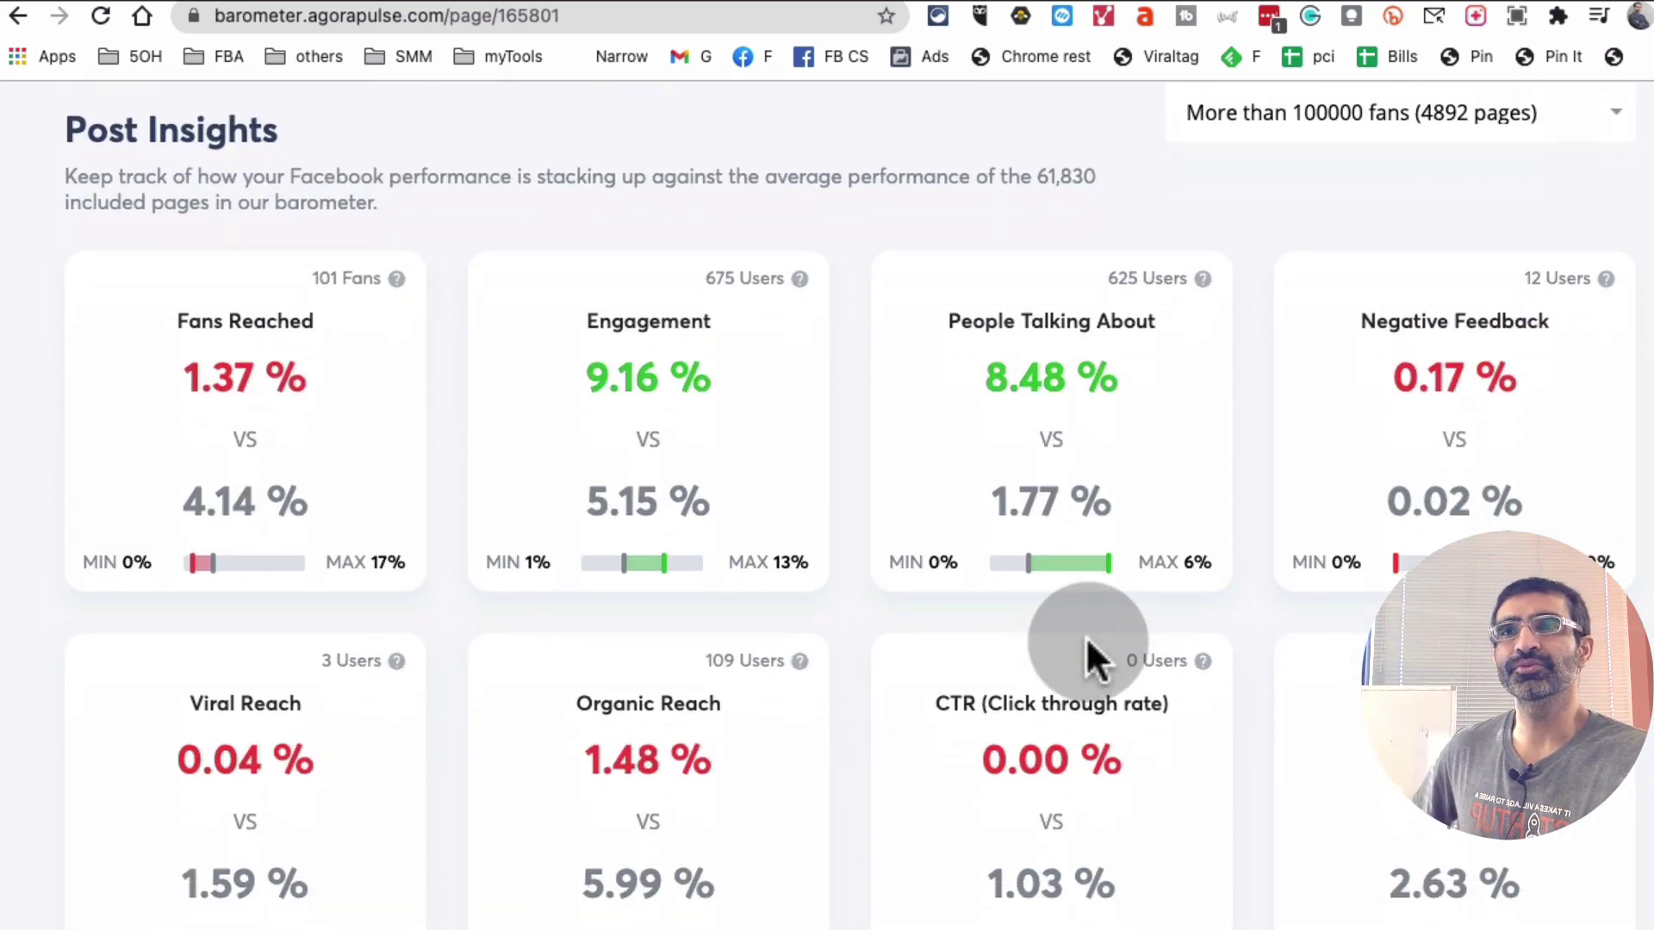
{"action": "scroll", "coordinate": [1086, 642], "scroll_direction": "down", "scroll_amount": 1}
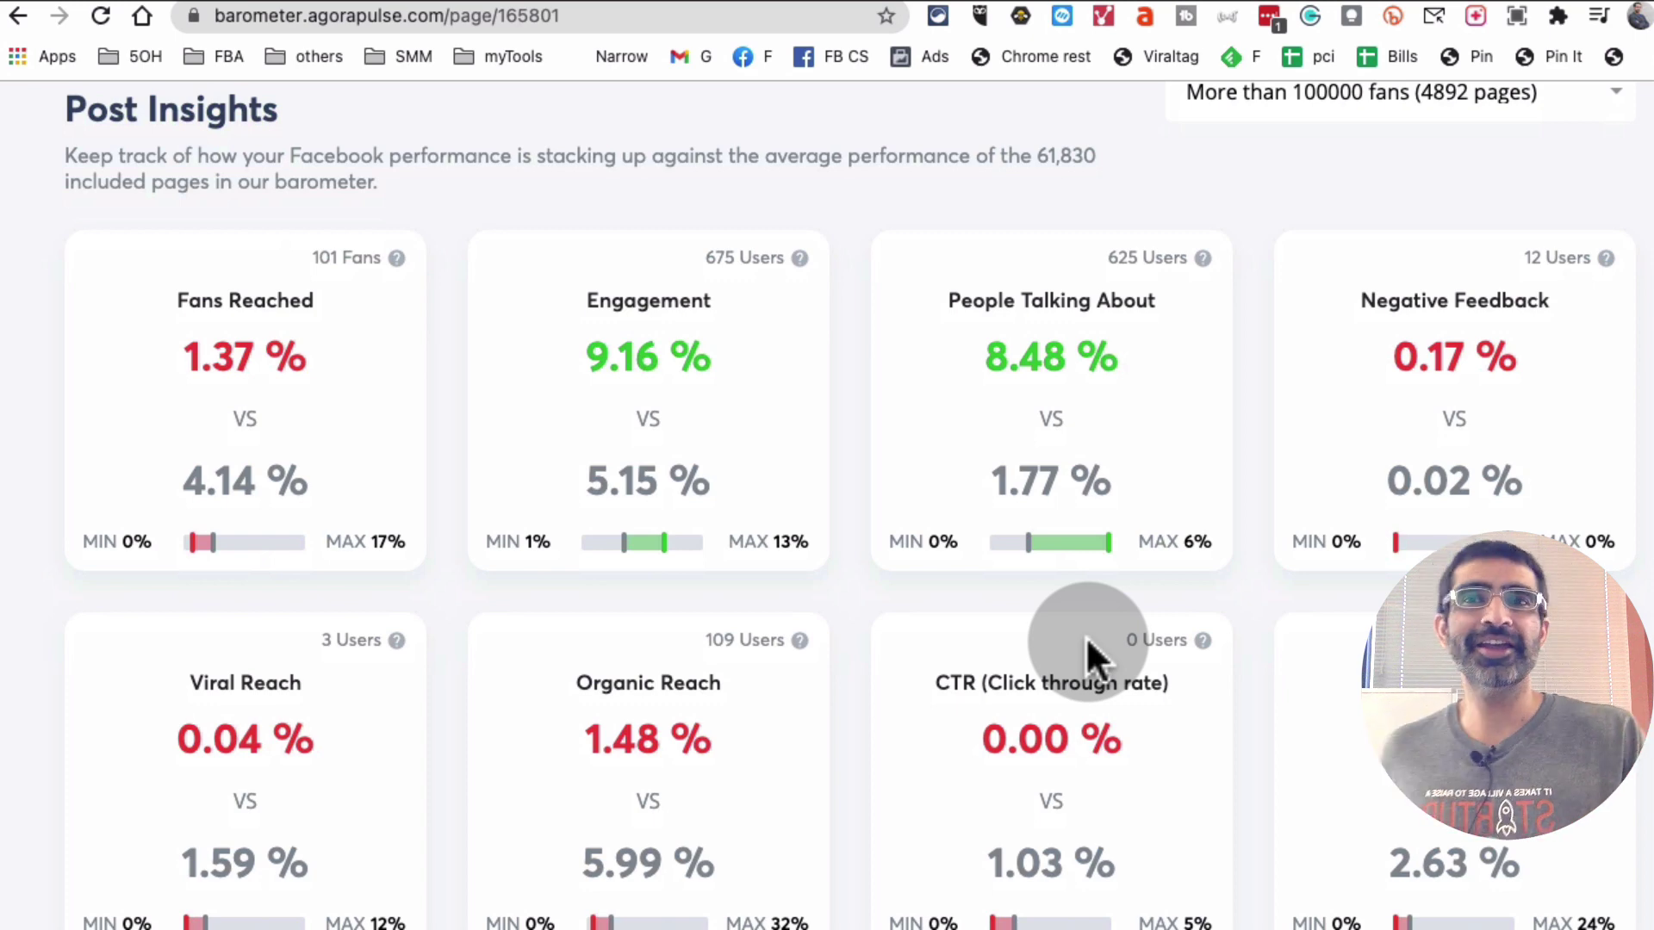
{"action": "scroll", "coordinate": [1087, 659], "scroll_direction": "down", "scroll_amount": 1}
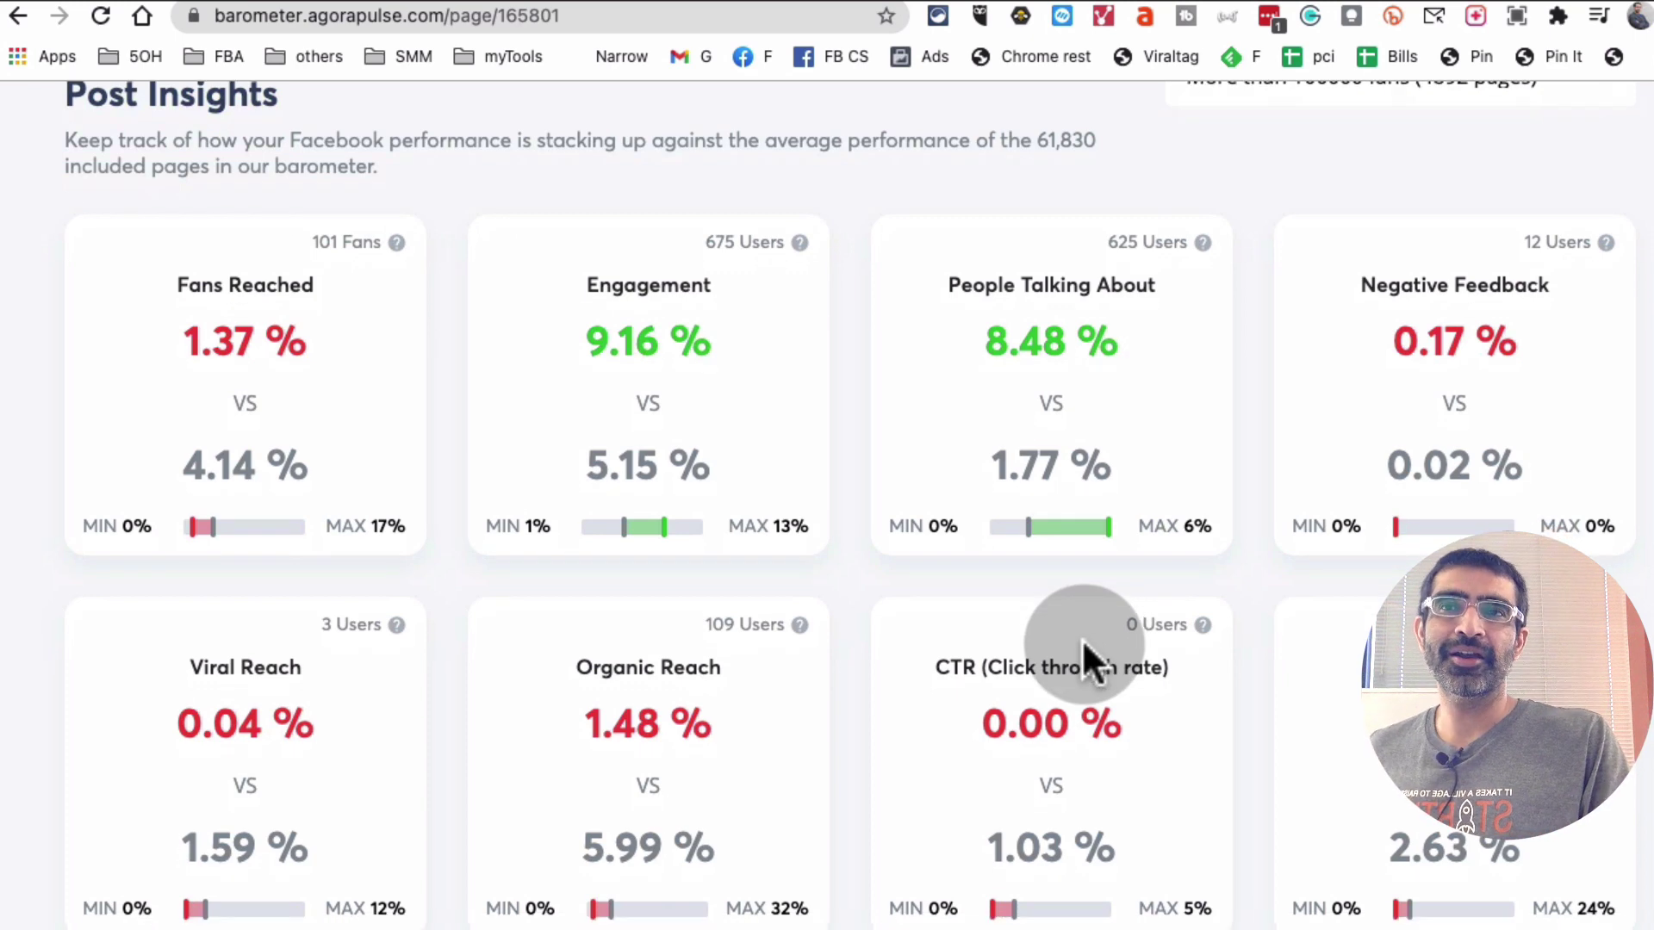
{"action": "scroll", "coordinate": [1088, 659], "scroll_direction": "up", "scroll_amount": 3}
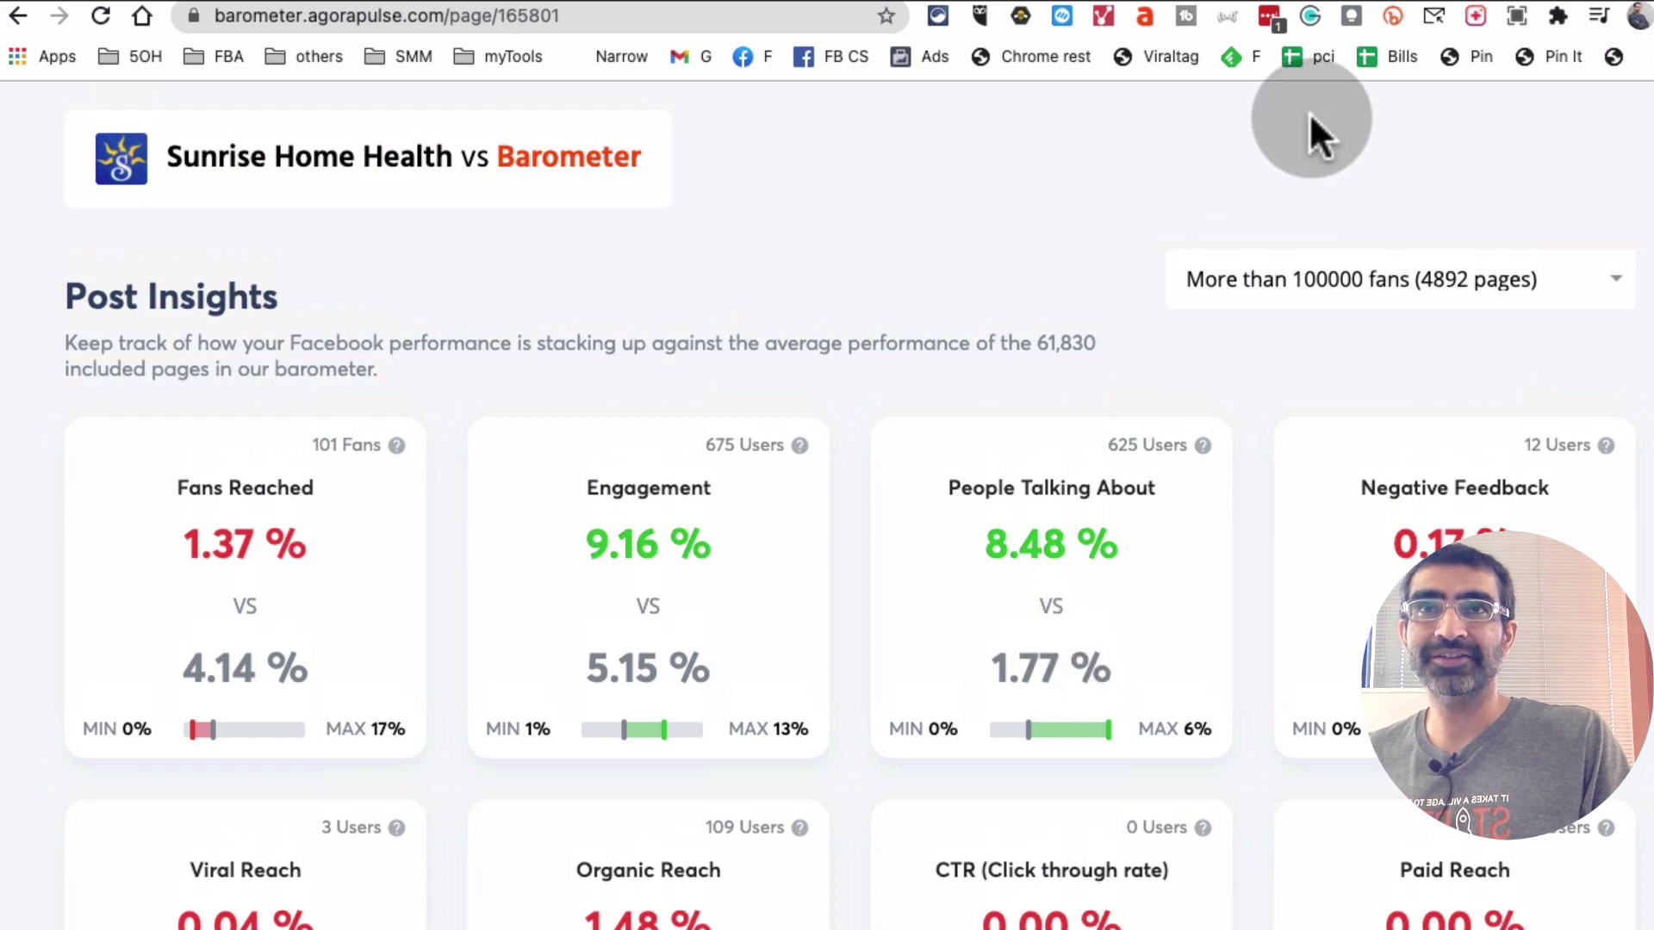
- Navigate back from the Barometer comparison to Agorapulse's Free Social Media Marketing Tools page
{"action": "key", "text": "super+Left"}
{"action": "scroll", "coordinate": [1156, 345], "scroll_direction": "up", "scroll_amount": 7}
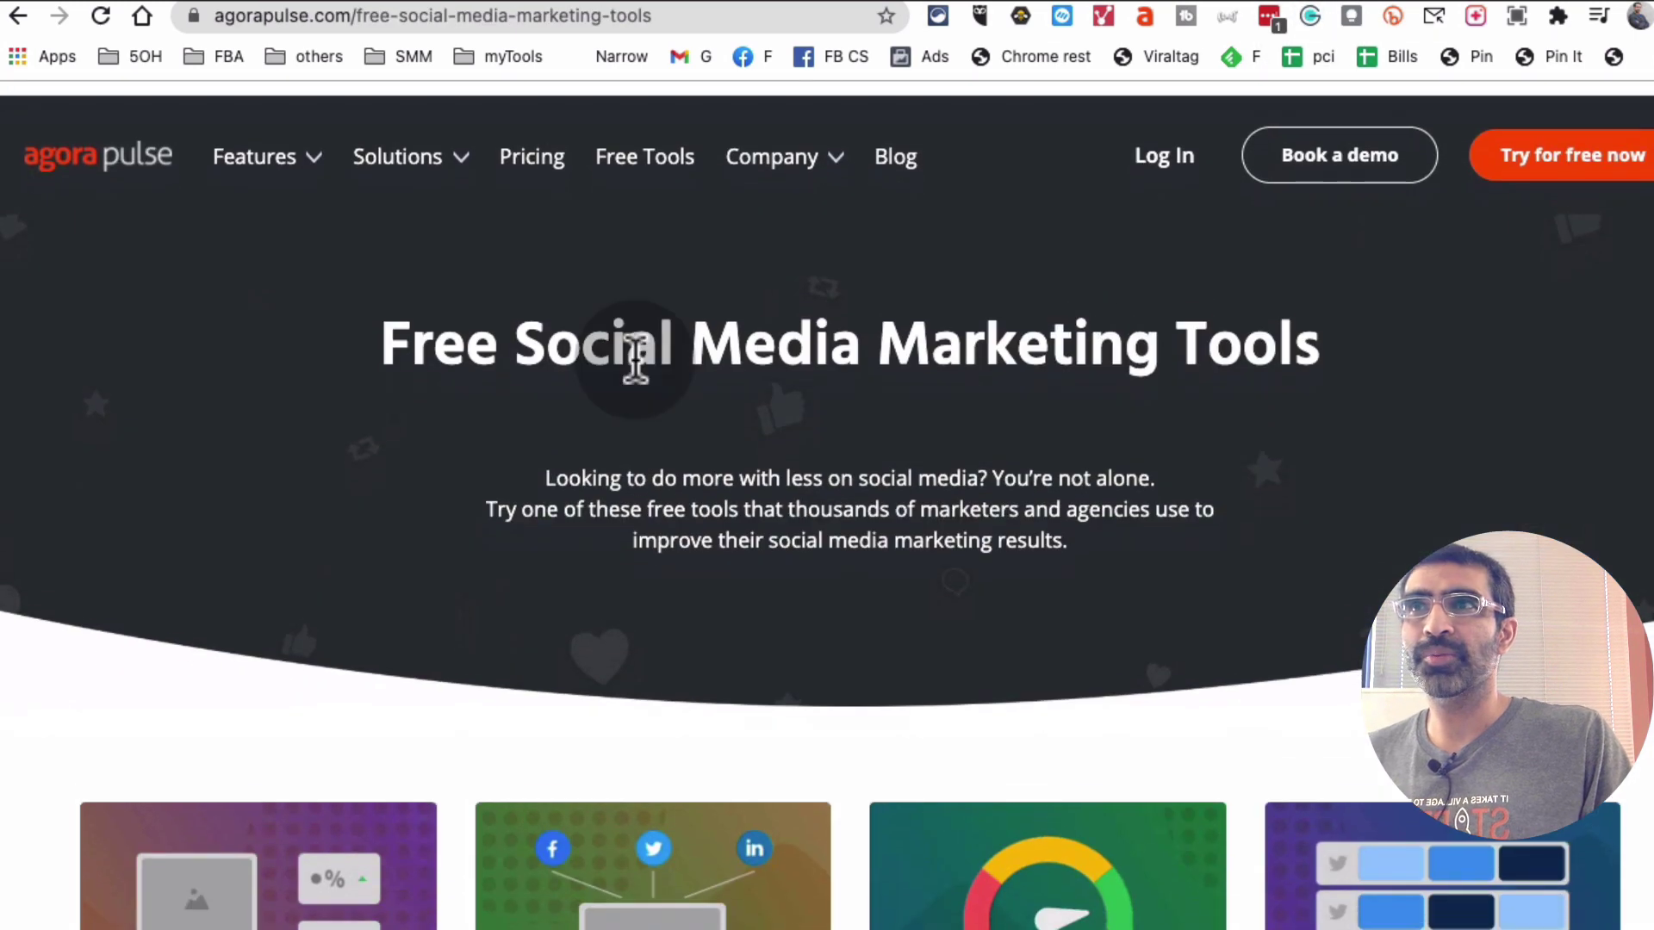